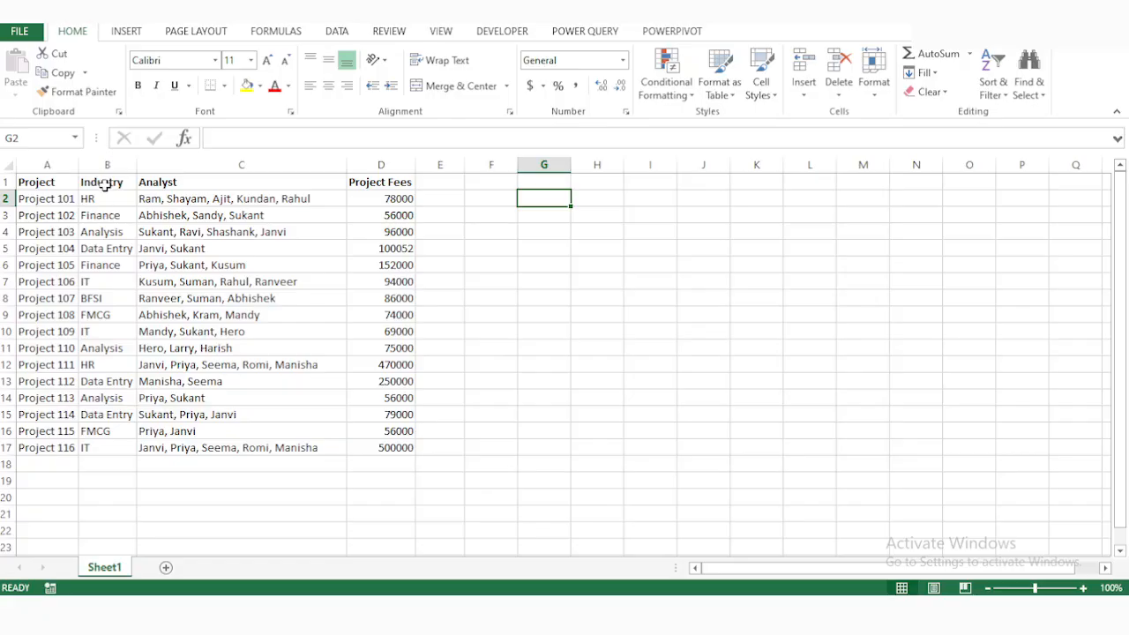
# Change the header in cell B1 to "Project Department".
pyautogui.click(104, 182)
pyautogui.write('P')
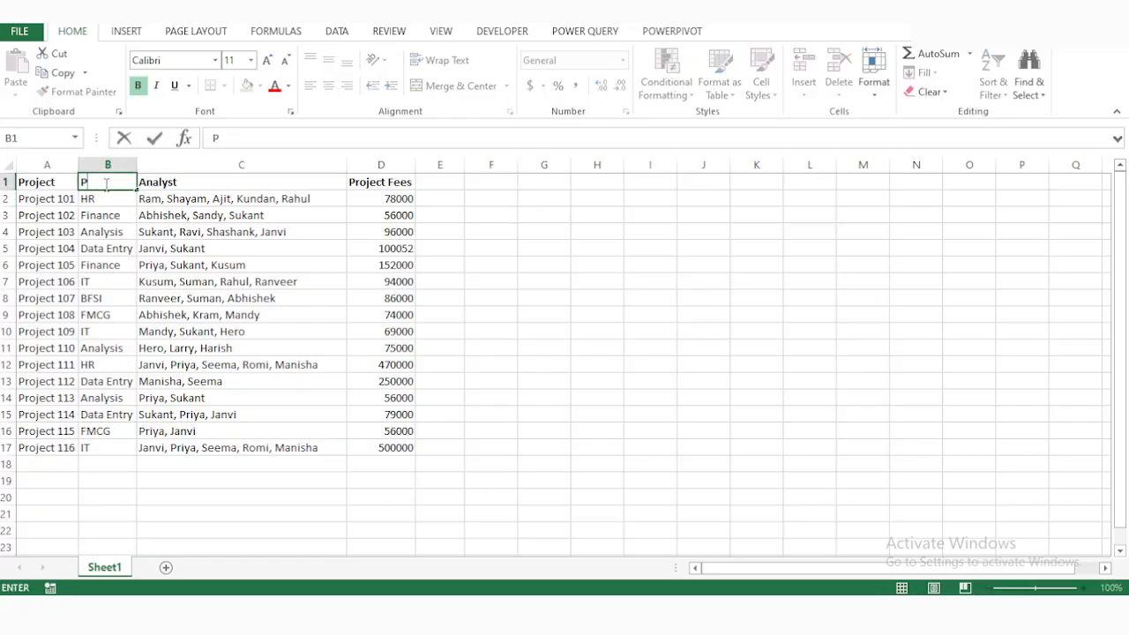
pyautogui.write('roject Department')
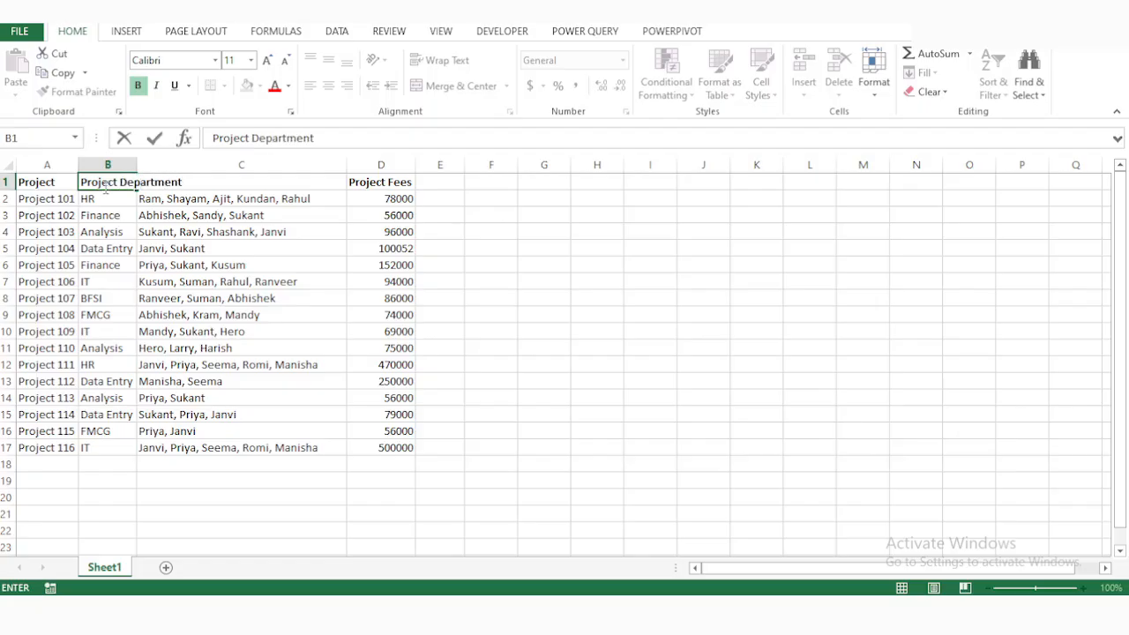
pyautogui.click(106, 198)
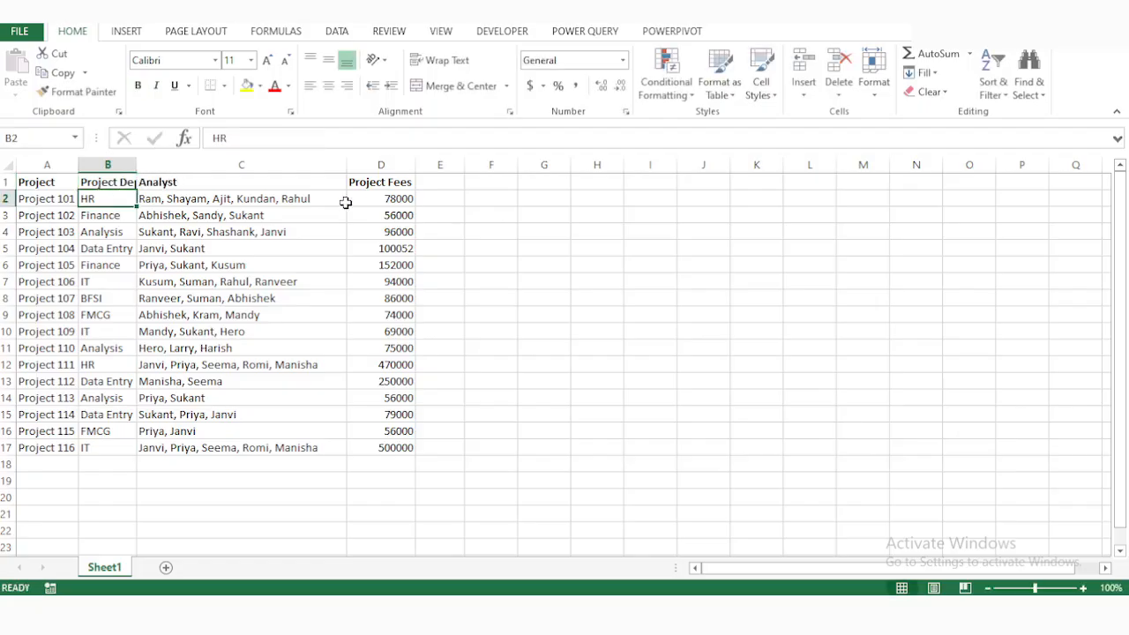
# Rename the header in cell D1 to "Project Cost".
pyautogui.press('Up')
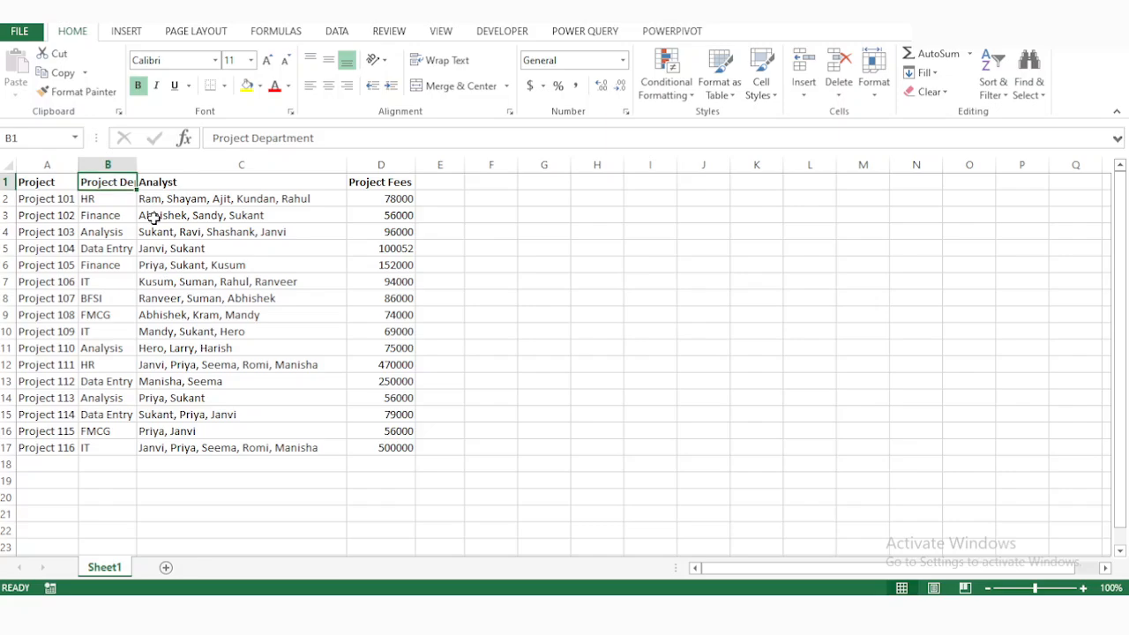
pyautogui.press('Right')
pyautogui.press('Right')
pyautogui.write('Pr')
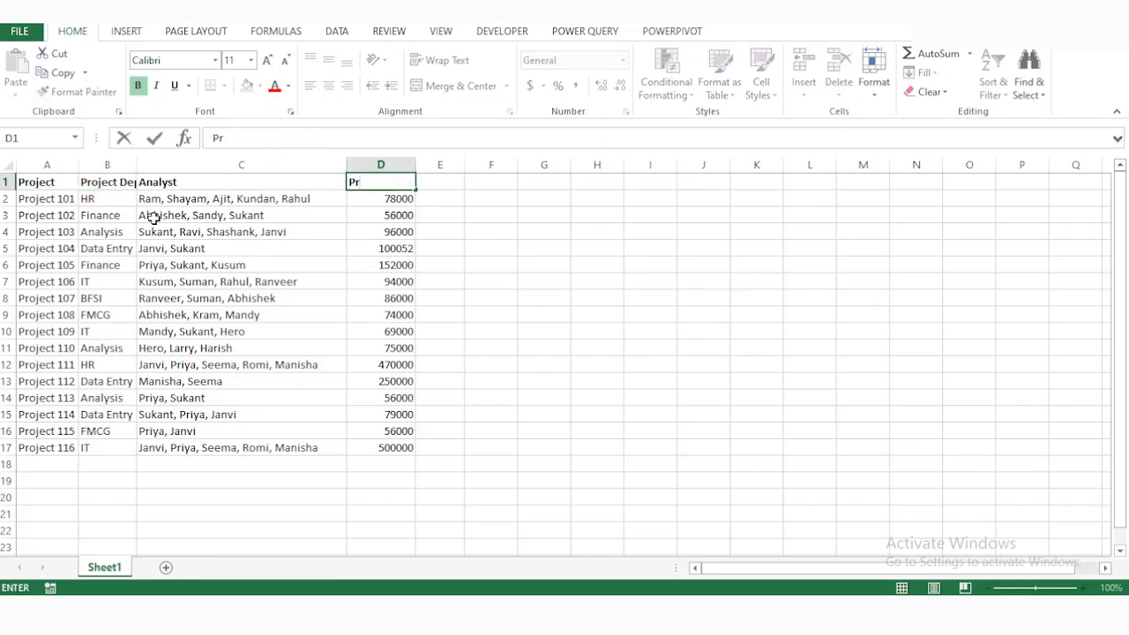
pyautogui.write('oject Cost')
pyautogui.press('Return')
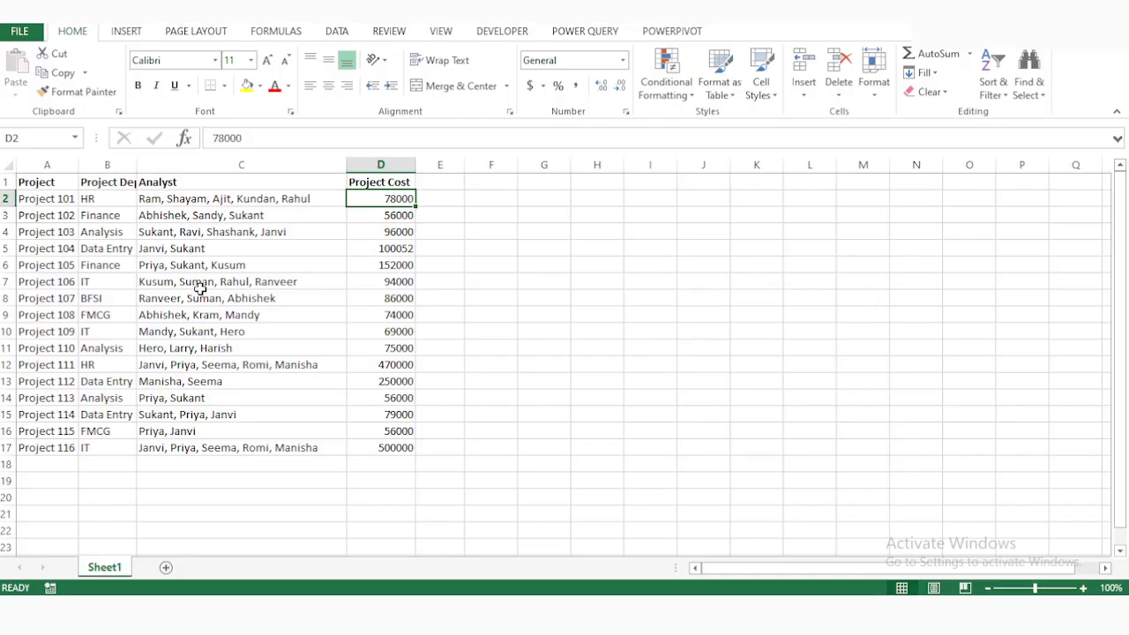
# Append a third analyst's first name, after a comma, to the Analyst entry for Project 115 in cell C16.
pyautogui.click(202, 431)
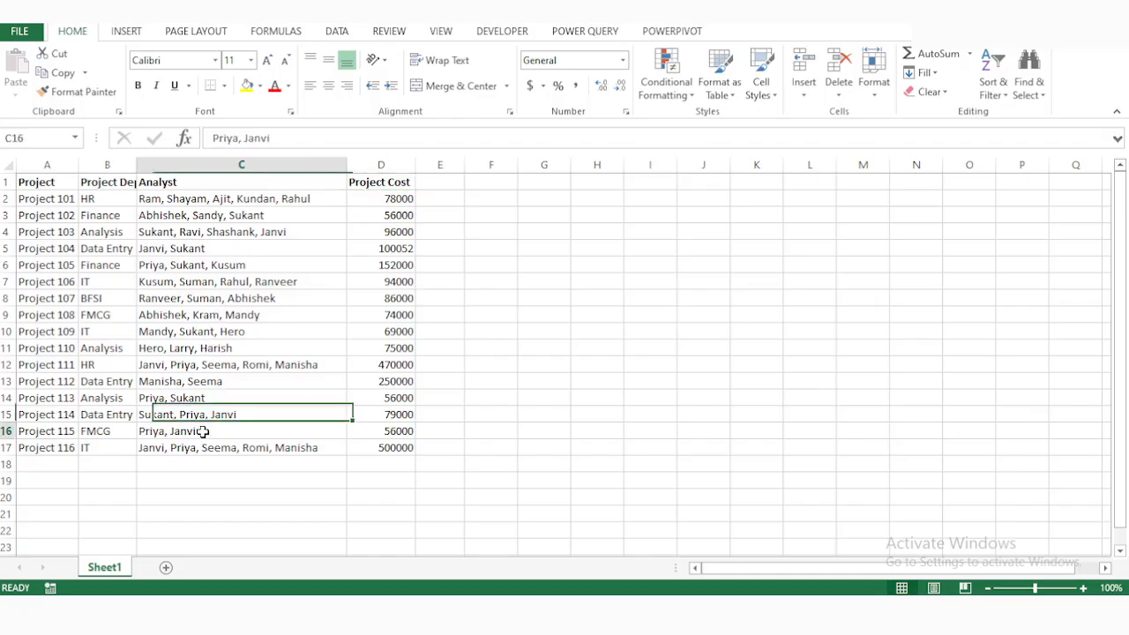
pyautogui.click(286, 141)
pyautogui.write(', Ram')
pyautogui.hotkey('ctrl', 'Return')
pyautogui.press('Return')
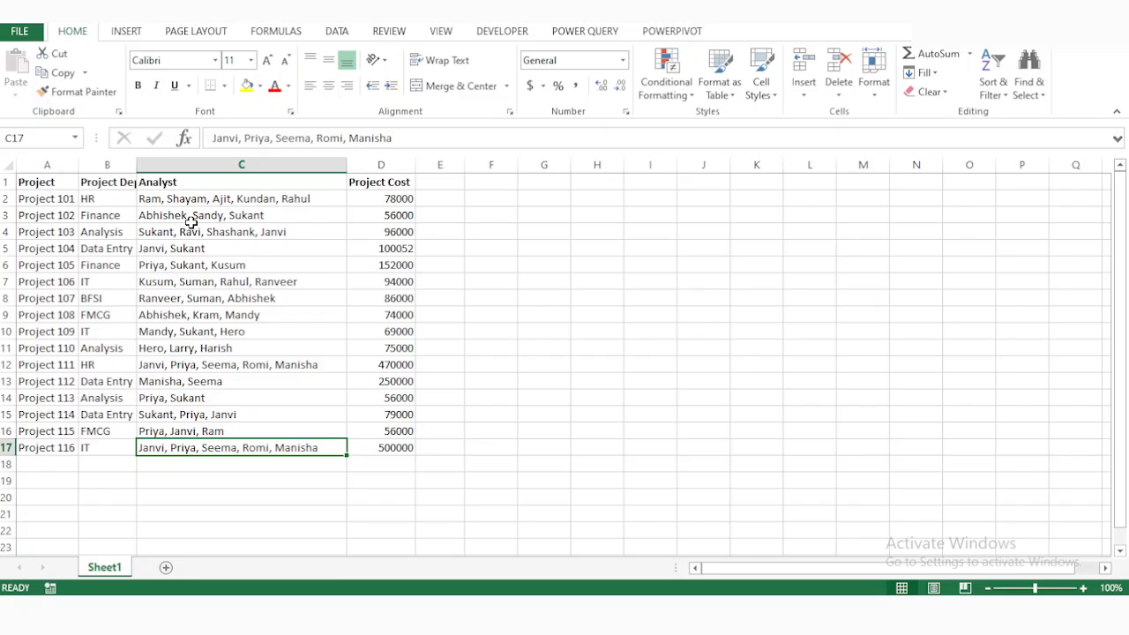
# Autofit the column widths of the whole project table, A1:D17.
pyautogui.hotkey('ctrl', 'Up')
pyautogui.hotkey('ctrl', 'Left')
pyautogui.hotkey('ctrl', 'shift', 'Right')
pyautogui.hotkey('ctrl', 'shift', 'Down')
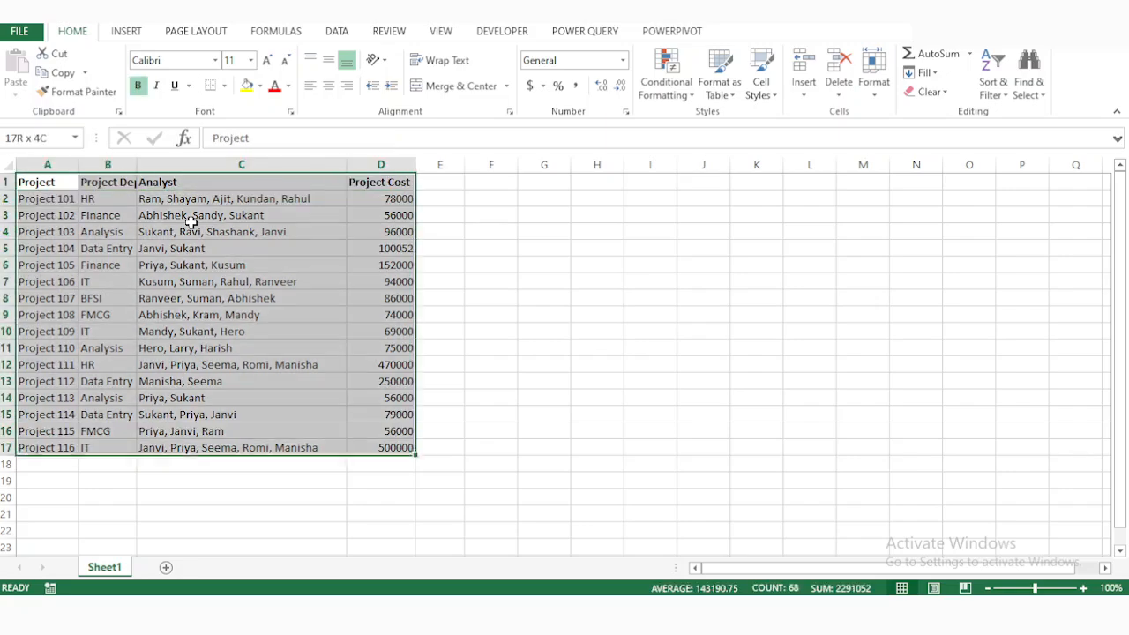
pyautogui.press('alt')
pyautogui.press('o')
pyautogui.press('c')
pyautogui.press('a')
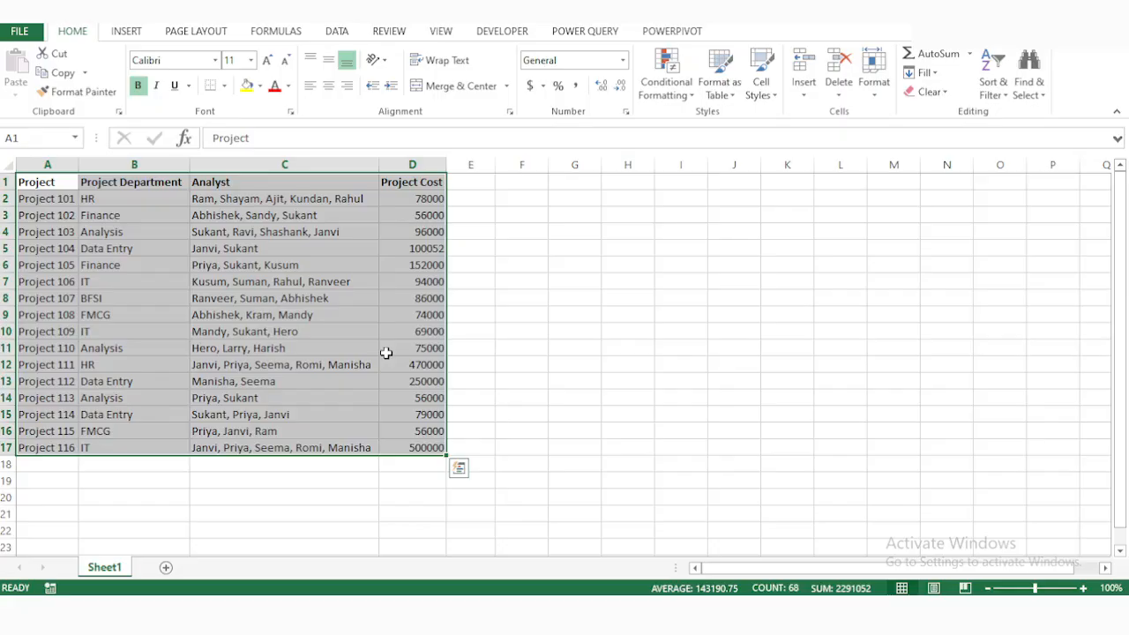
pyautogui.click(590, 279)
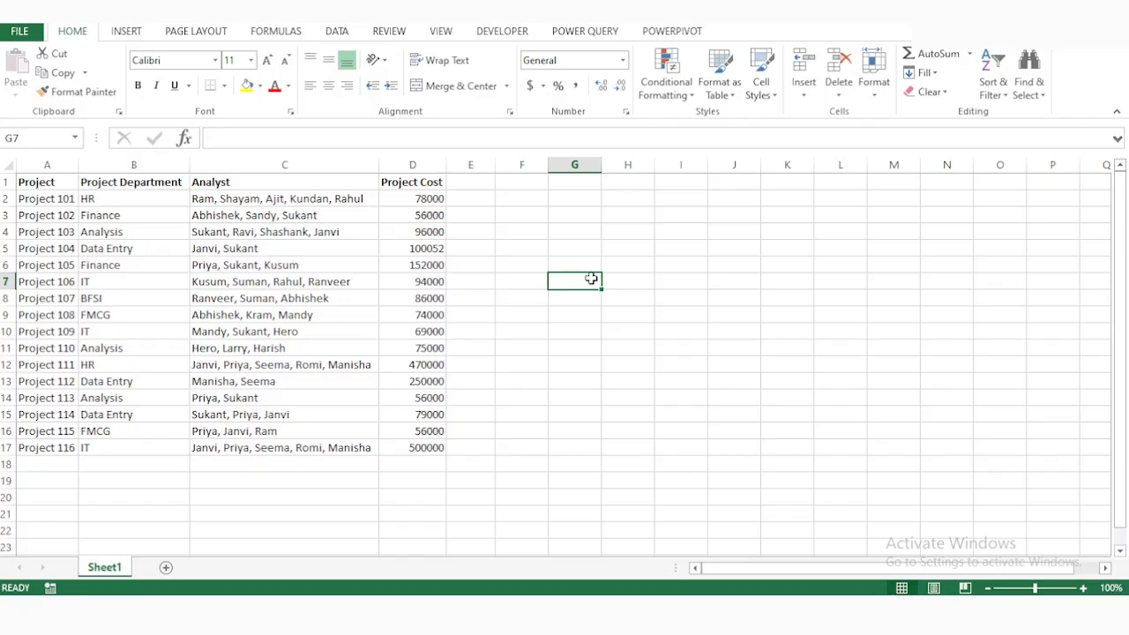
# Import the workbook "Analyst cost and revenue Revenue Solution" from the Excel folder in Videos with Power Query.
pyautogui.click(607, 35)
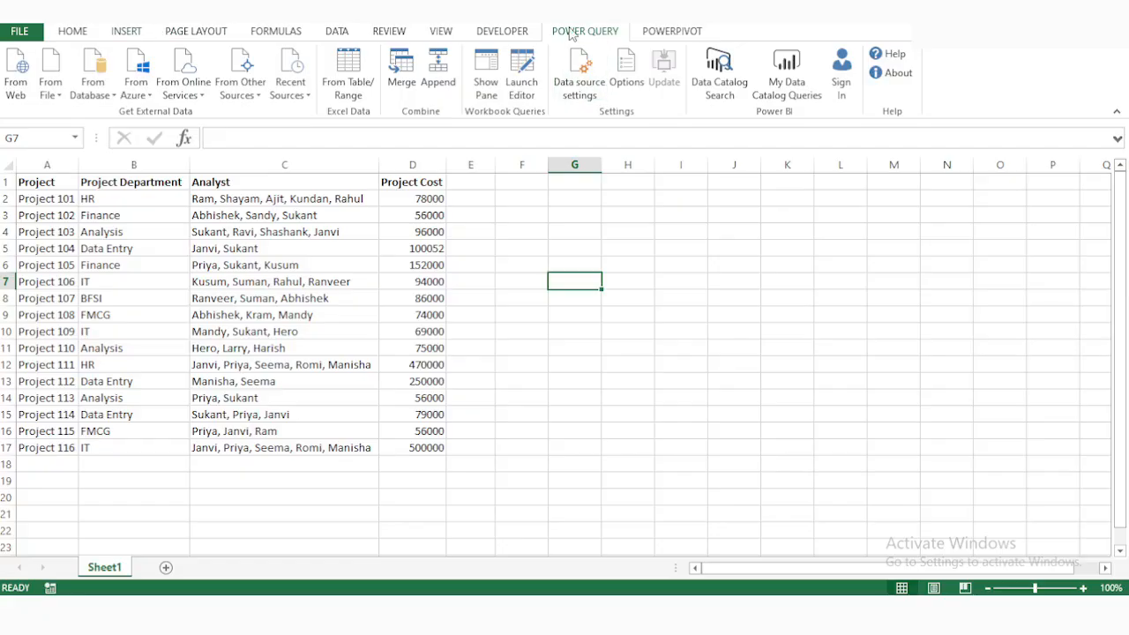
pyautogui.click(51, 88)
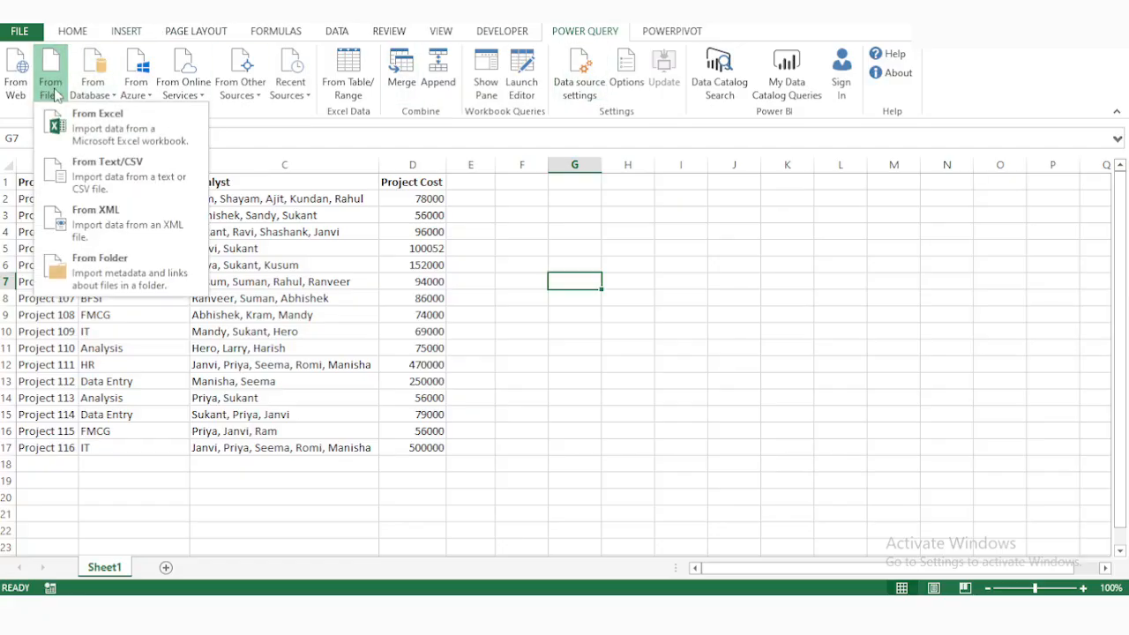
pyautogui.click(82, 130)
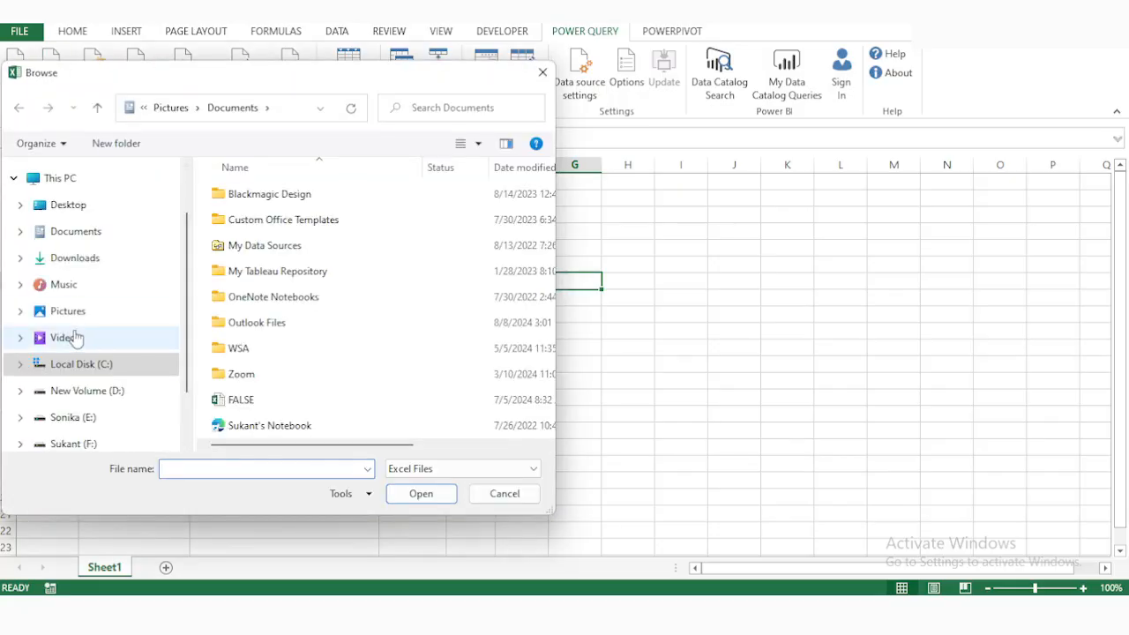
pyautogui.click(77, 337)
pyautogui.click(258, 341)
pyautogui.doubleClick(258, 341)
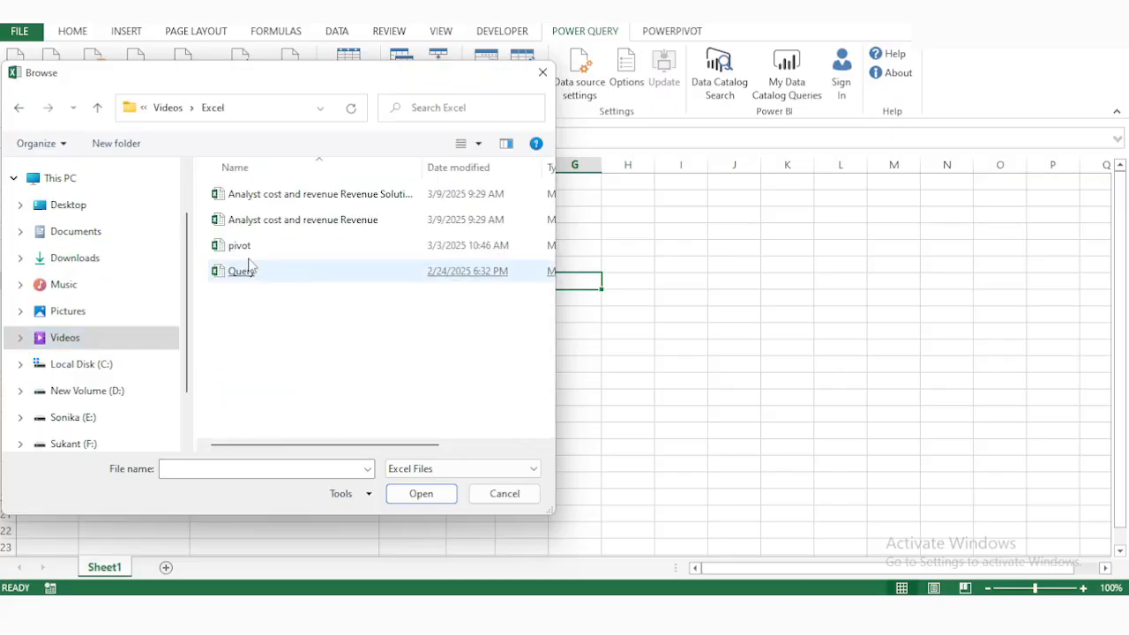
pyautogui.click(318, 198)
pyautogui.doubleClick(318, 195)
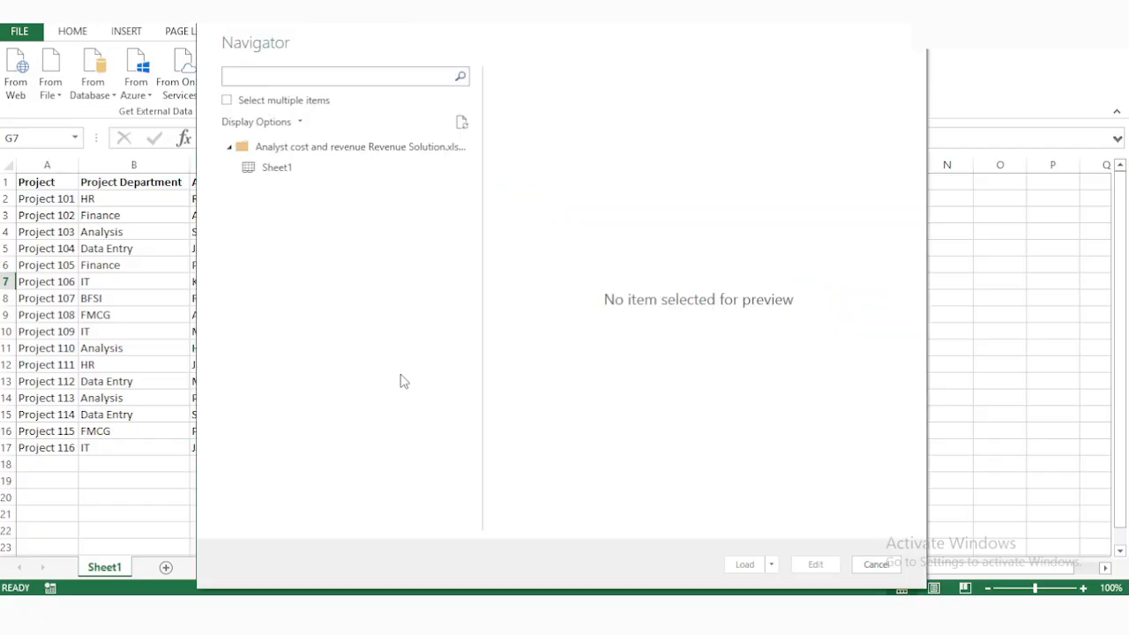
# Open the workbook's Sheet1 in the query editor for editing and show the list of queries.
pyautogui.click(269, 165)
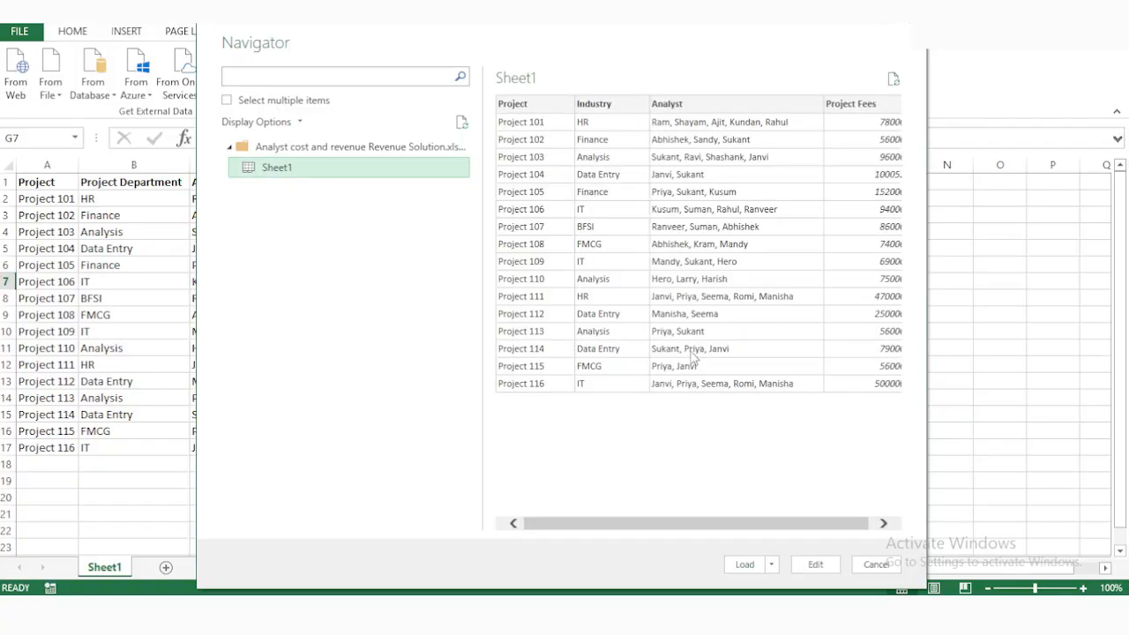
pyautogui.click(815, 563)
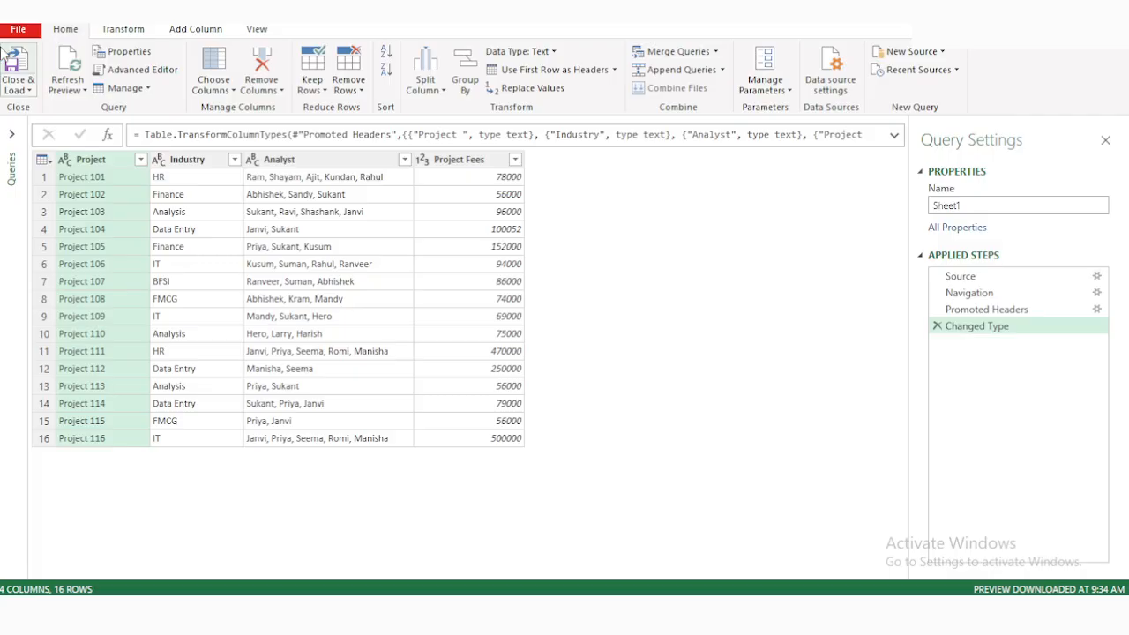
pyautogui.click(11, 134)
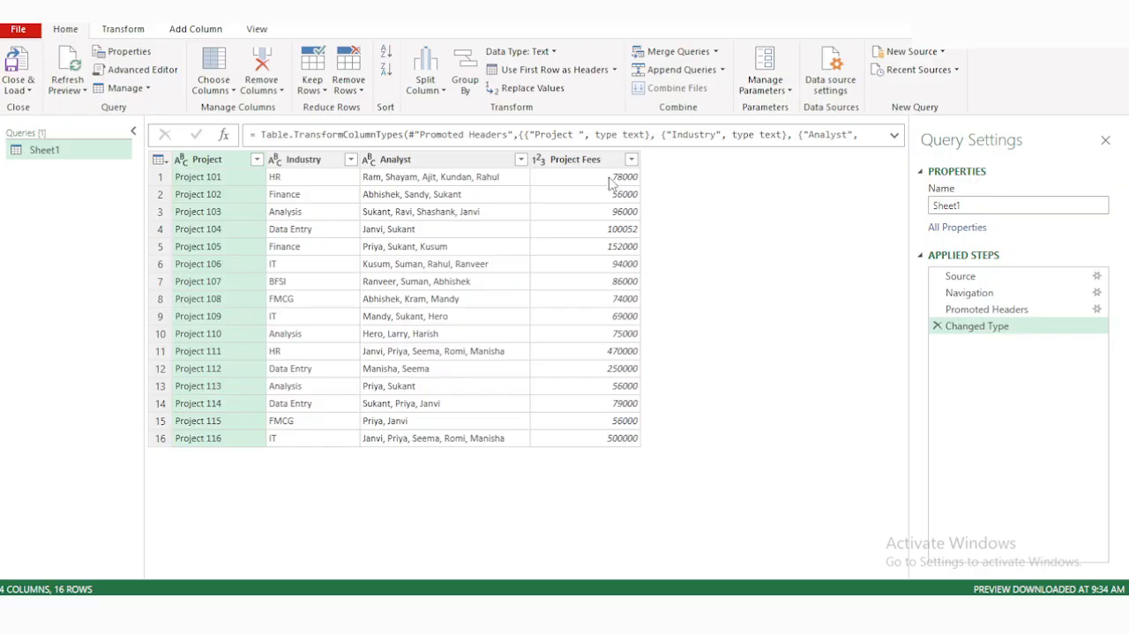
# Split the Analyst column by the Comma delimiter at each occurrence.
pyautogui.click(583, 166)
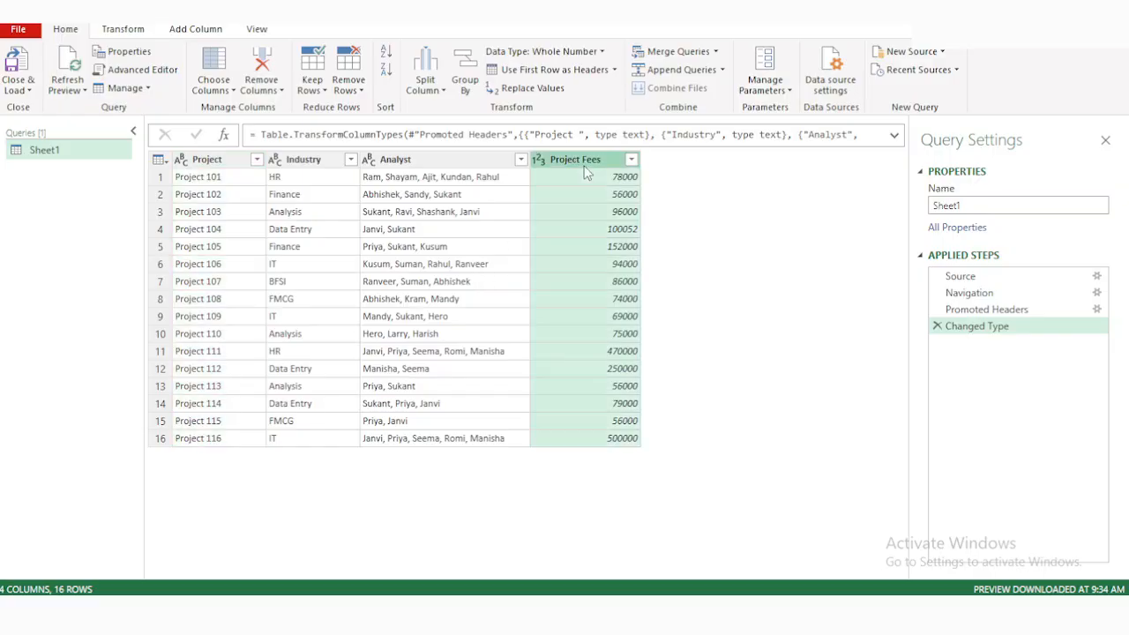
pyautogui.click(439, 164)
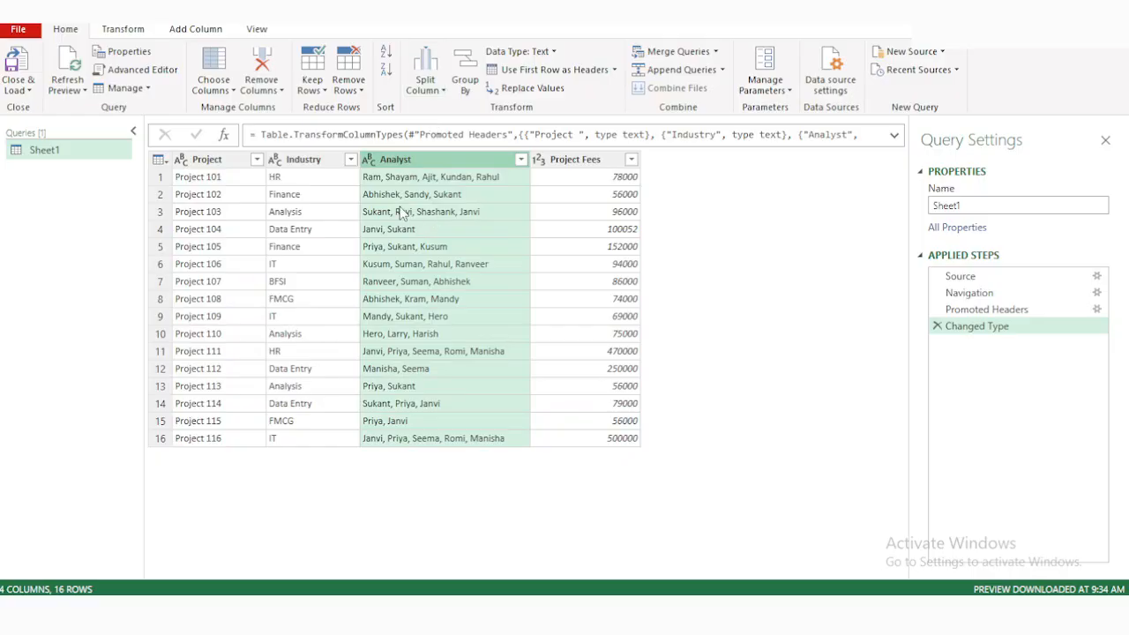
pyautogui.click(426, 77)
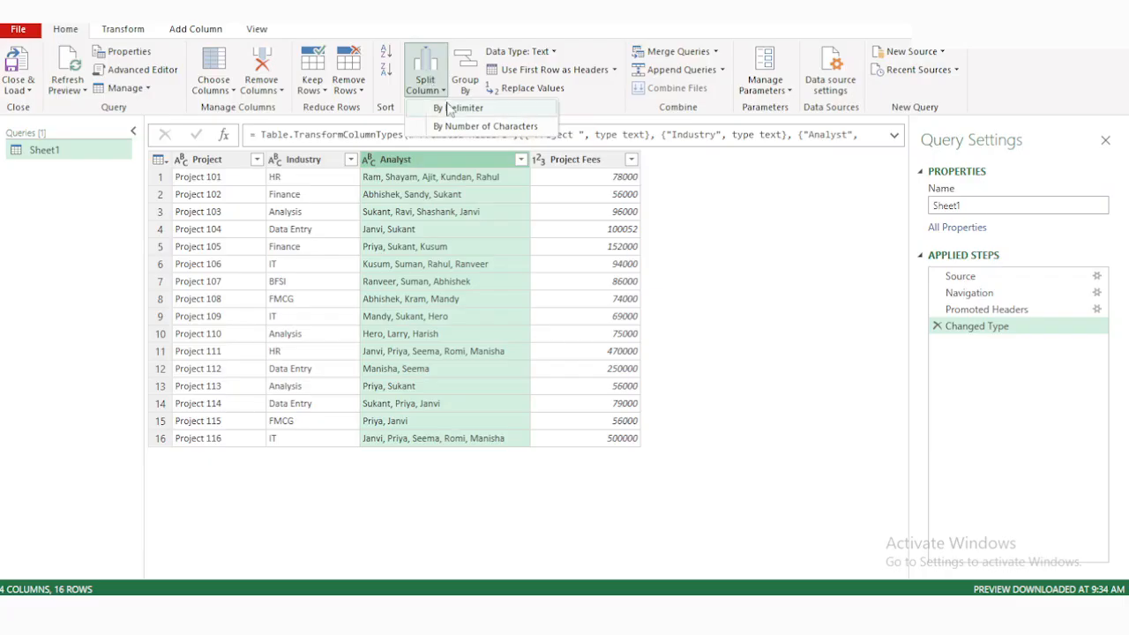
pyautogui.click(446, 108)
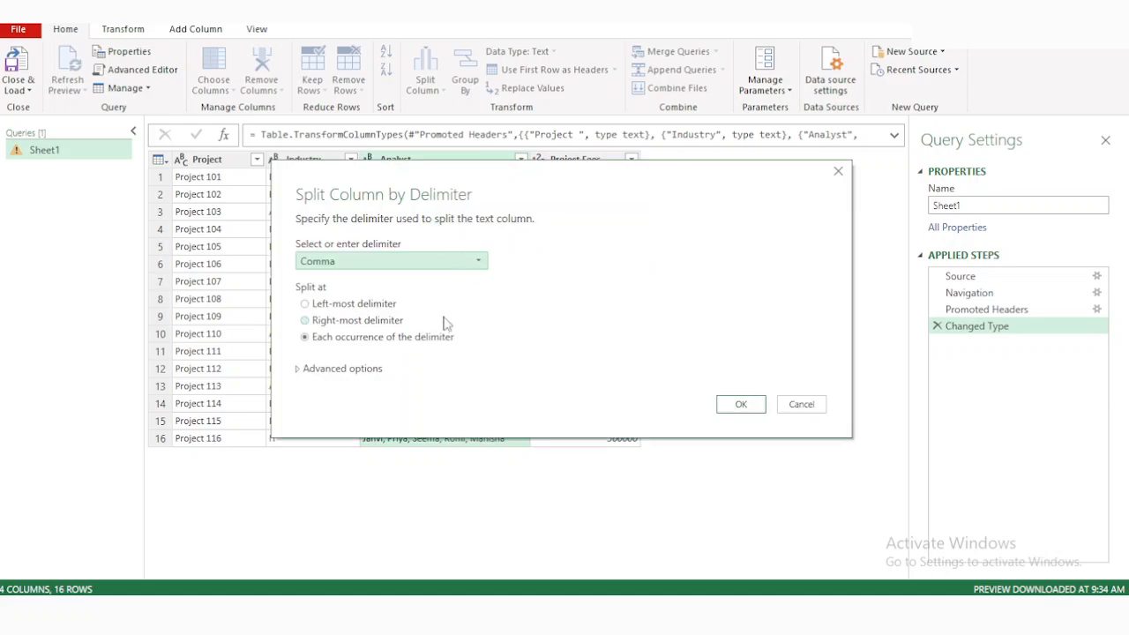
pyautogui.click(737, 406)
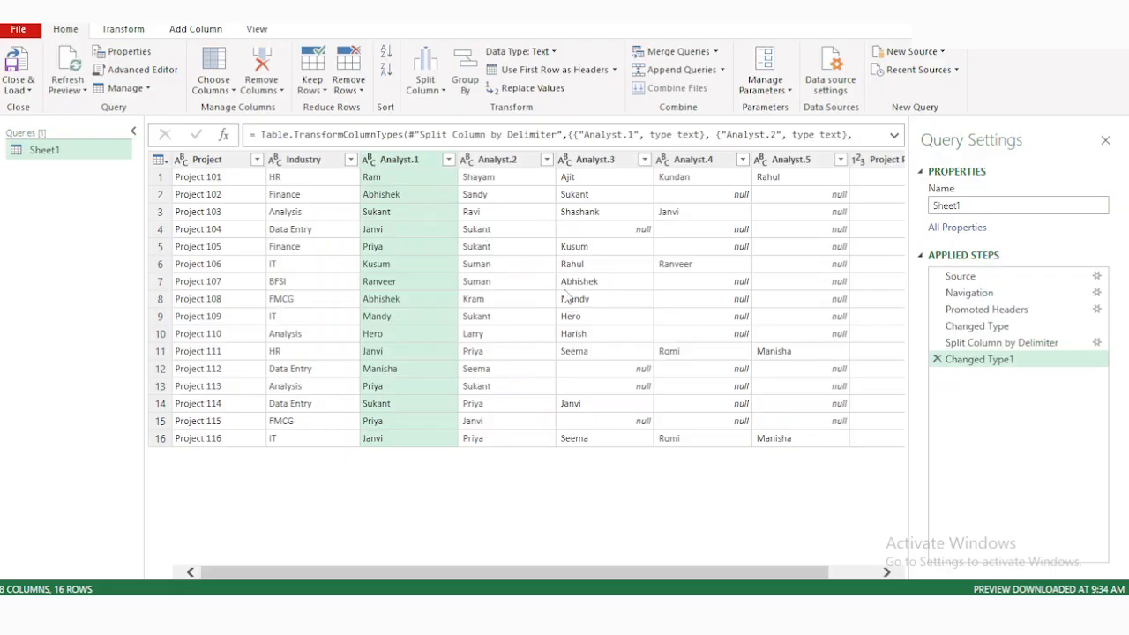
# Move the Project Fees column to directly after the Industry column.
pyautogui.hscroll(1, 565, 300)
pyautogui.hscroll(1, 565, 300)
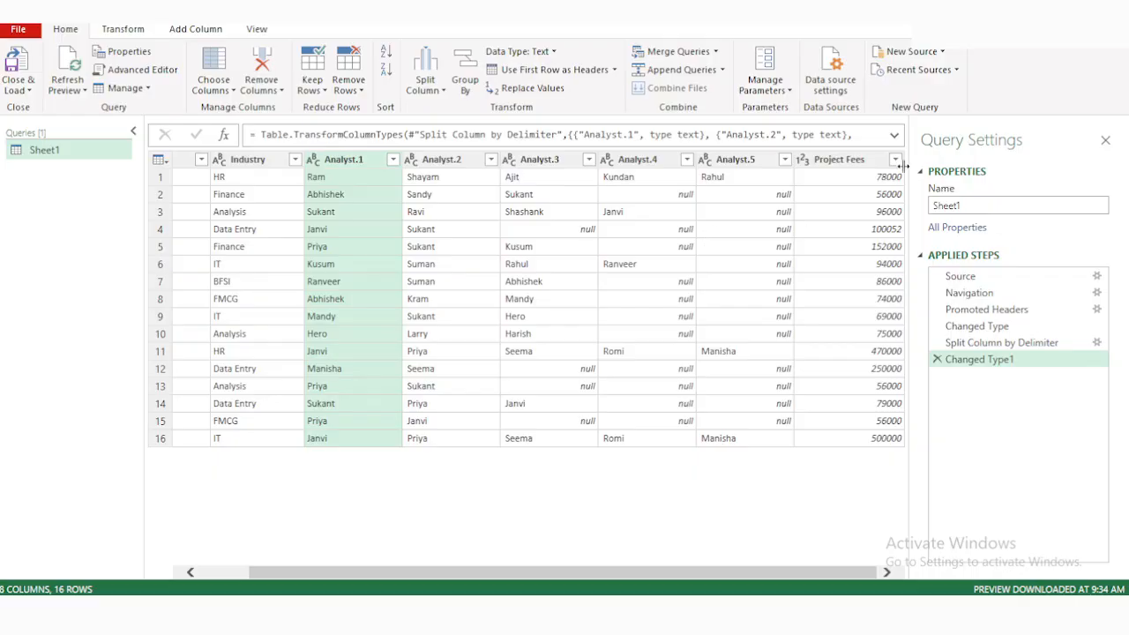
pyautogui.moveTo(860, 167); pyautogui.dragTo(351, 170)
pyautogui.moveTo(313, 175); pyautogui.dragTo(311, 168)
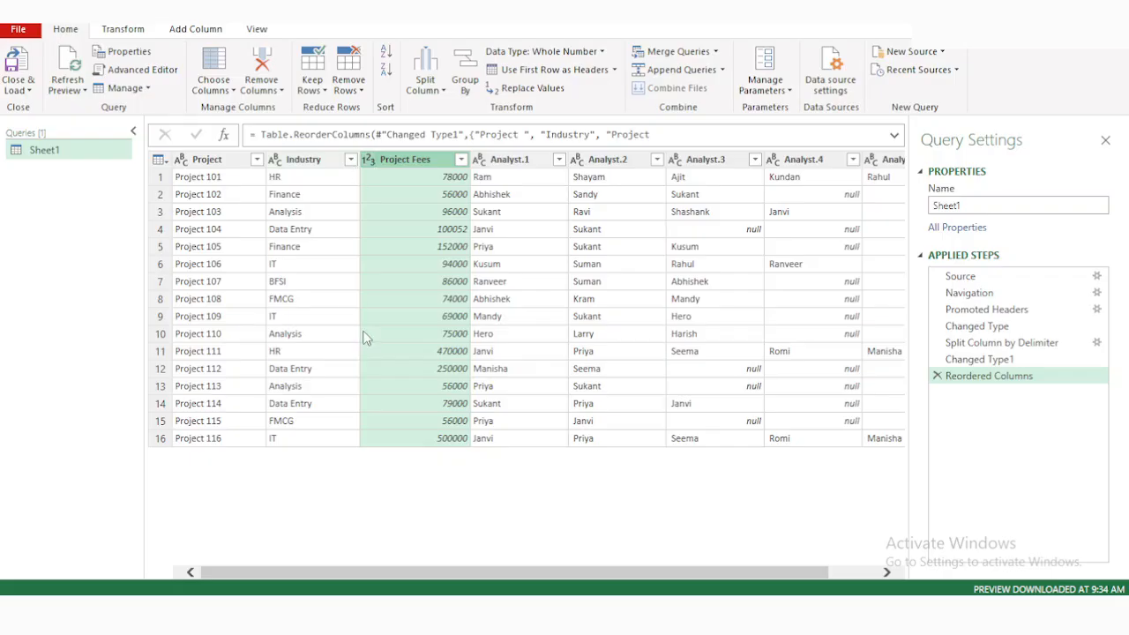
# Unpivot all columns other than Project, Industry and Project Fees.
pyautogui.moveTo(719, 614)
pyautogui.hscroll(2, 616, 347)
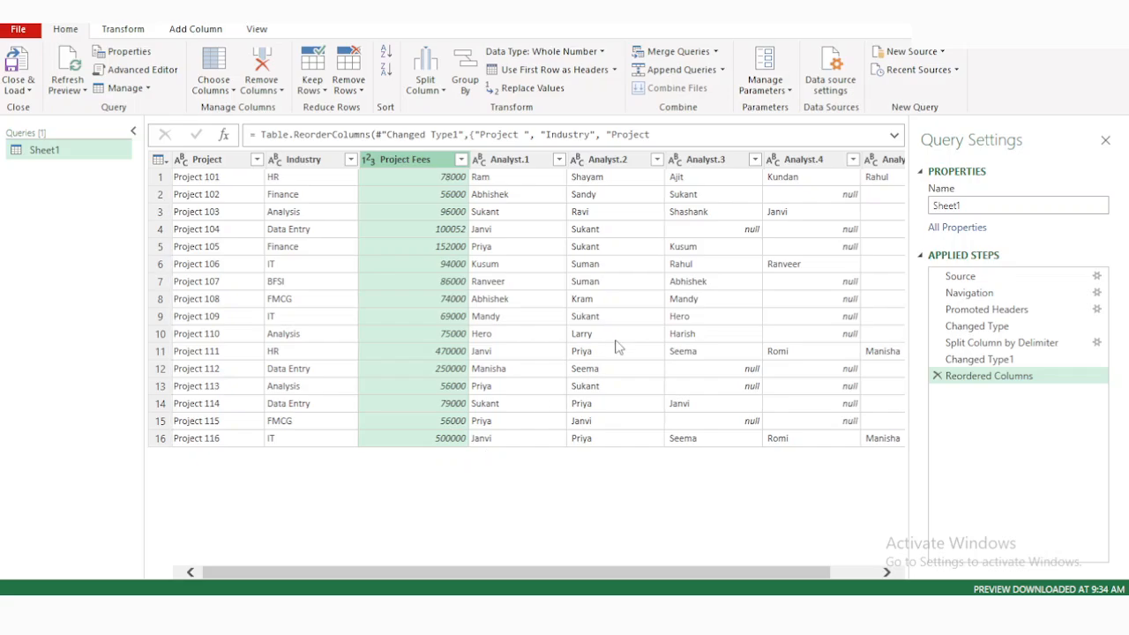
pyautogui.hscroll(-2, 615, 346)
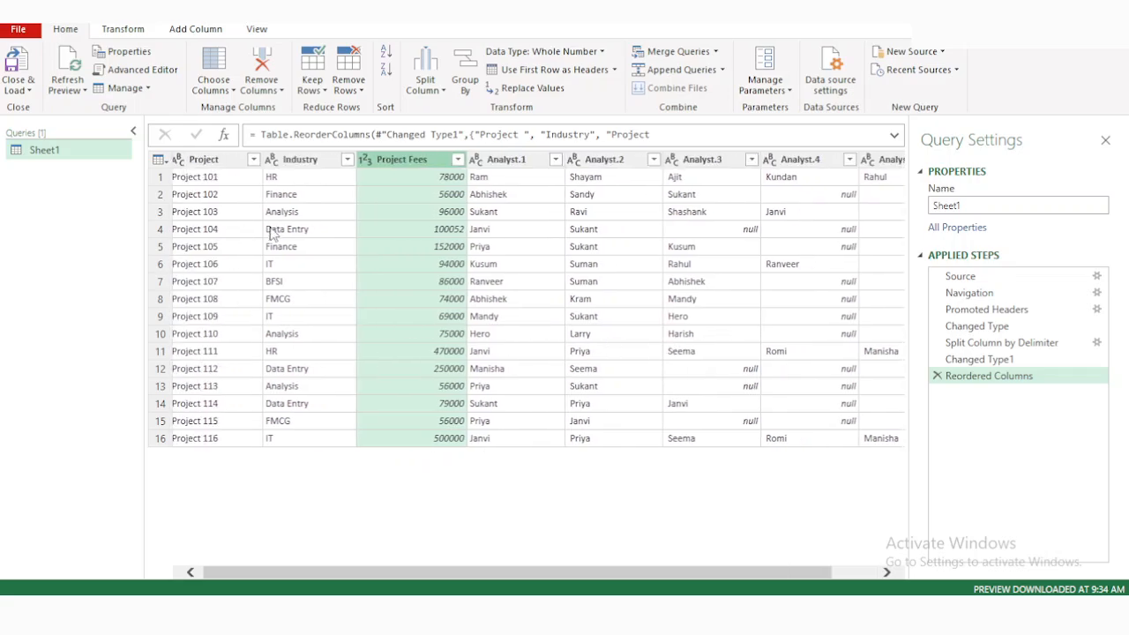
pyautogui.keyDown('ctrl'); pyautogui.click(297, 161); pyautogui.keyUp('ctrl')
pyautogui.keyDown('ctrl'); pyautogui.click(197, 162); pyautogui.keyUp('ctrl')
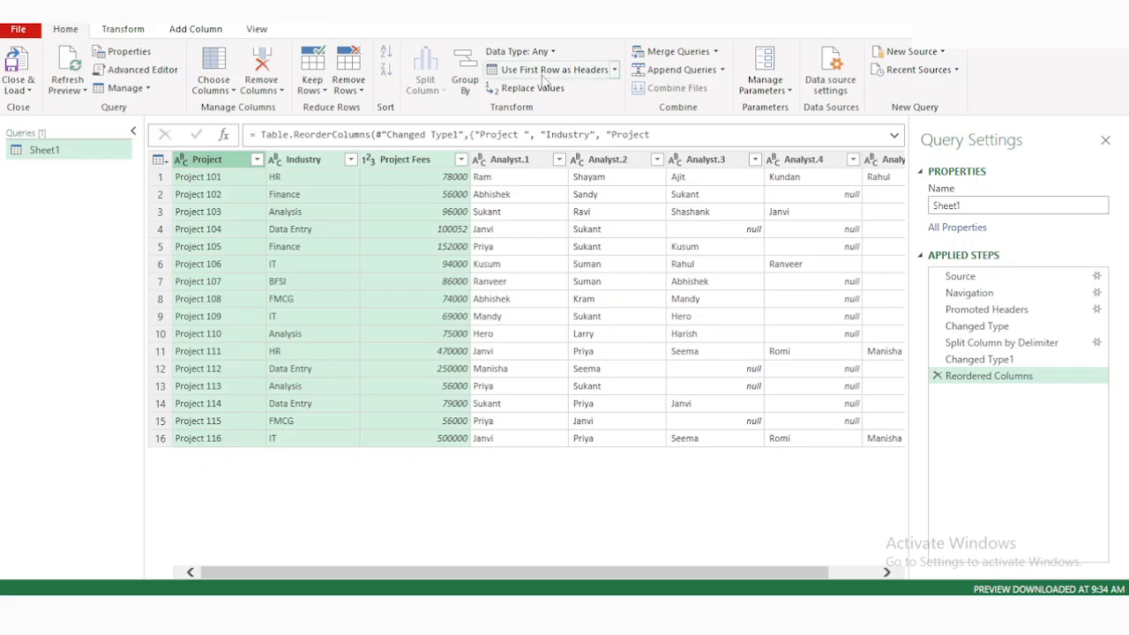
pyautogui.click(115, 30)
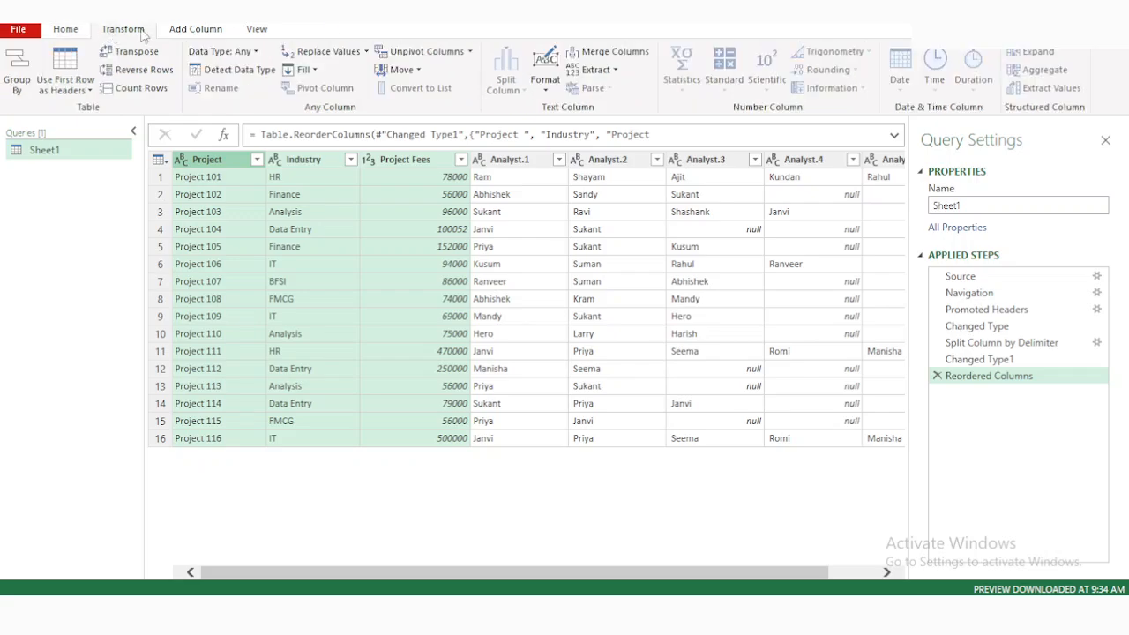
pyautogui.click(471, 52)
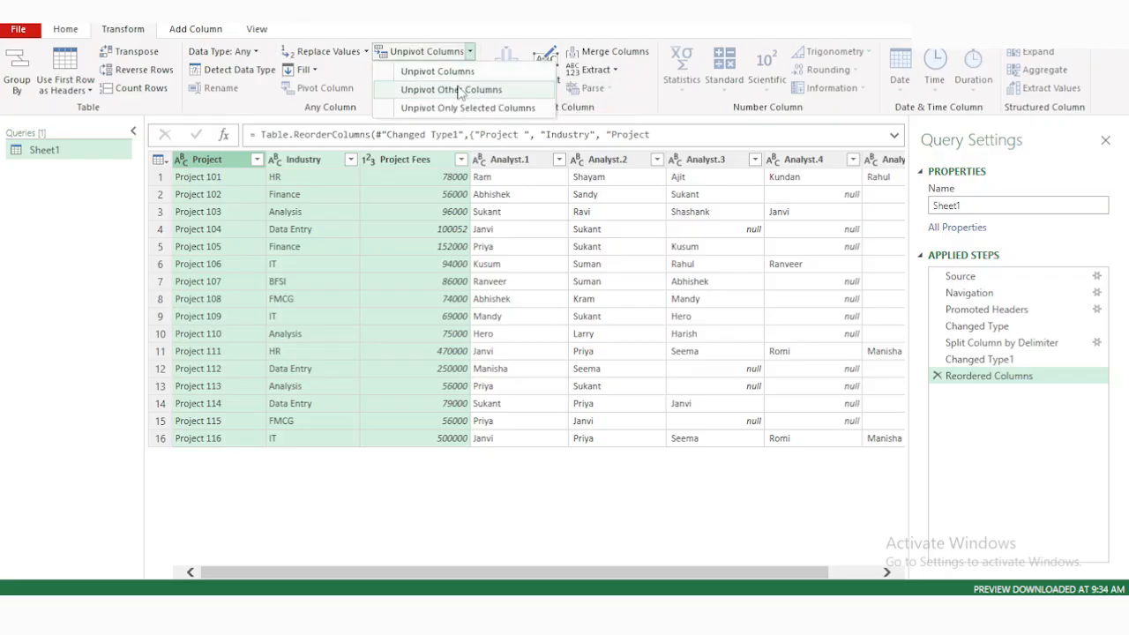
pyautogui.click(458, 90)
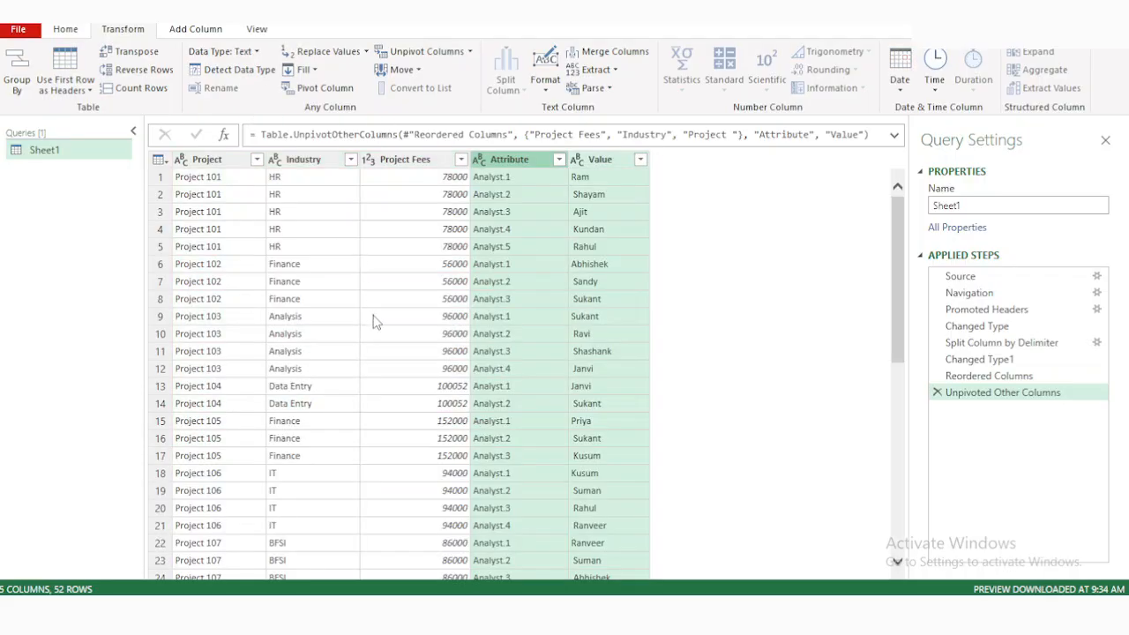
# Review the unpivoted rows, including the Project Fees and Project columns.
pyautogui.scroll(-9, 373, 321)
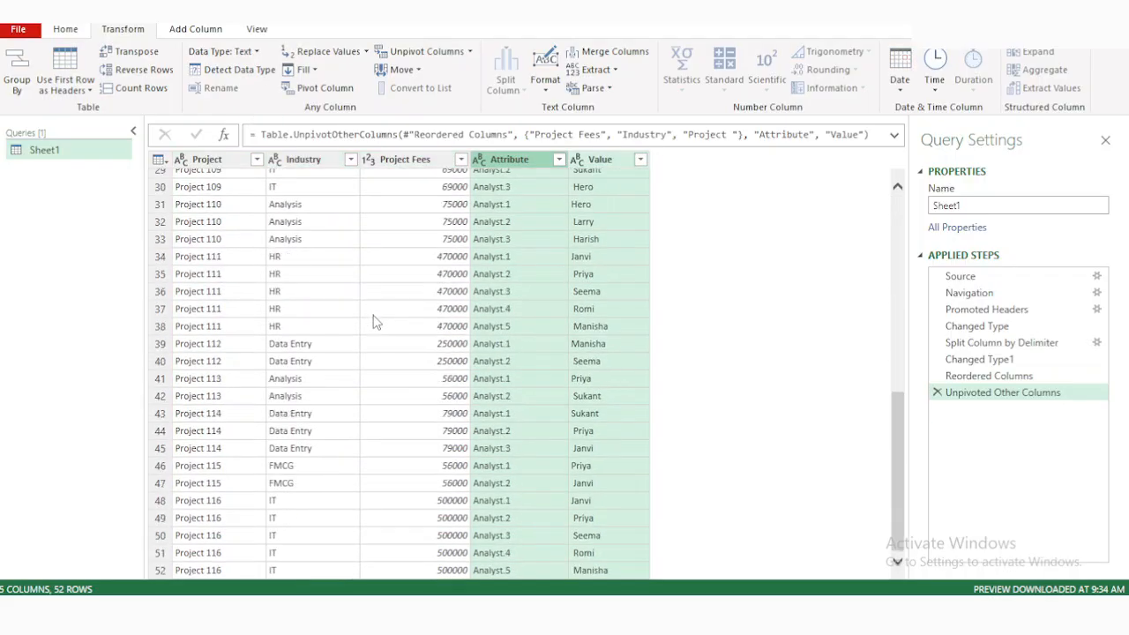
pyautogui.scroll(9, 373, 321)
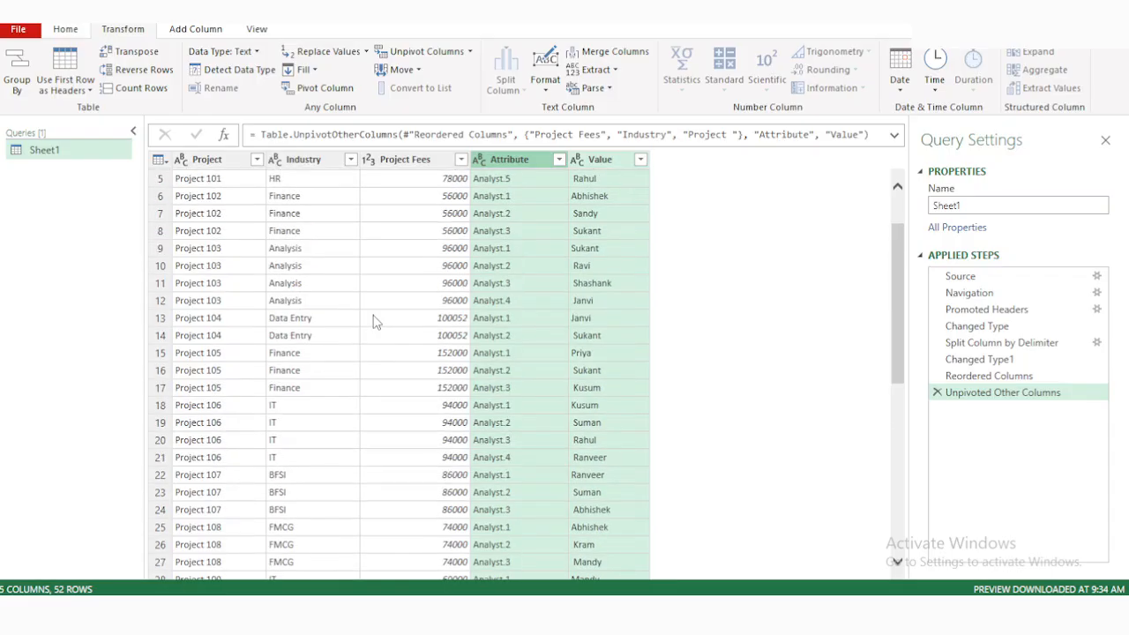
pyautogui.click(398, 164)
pyautogui.click(231, 168)
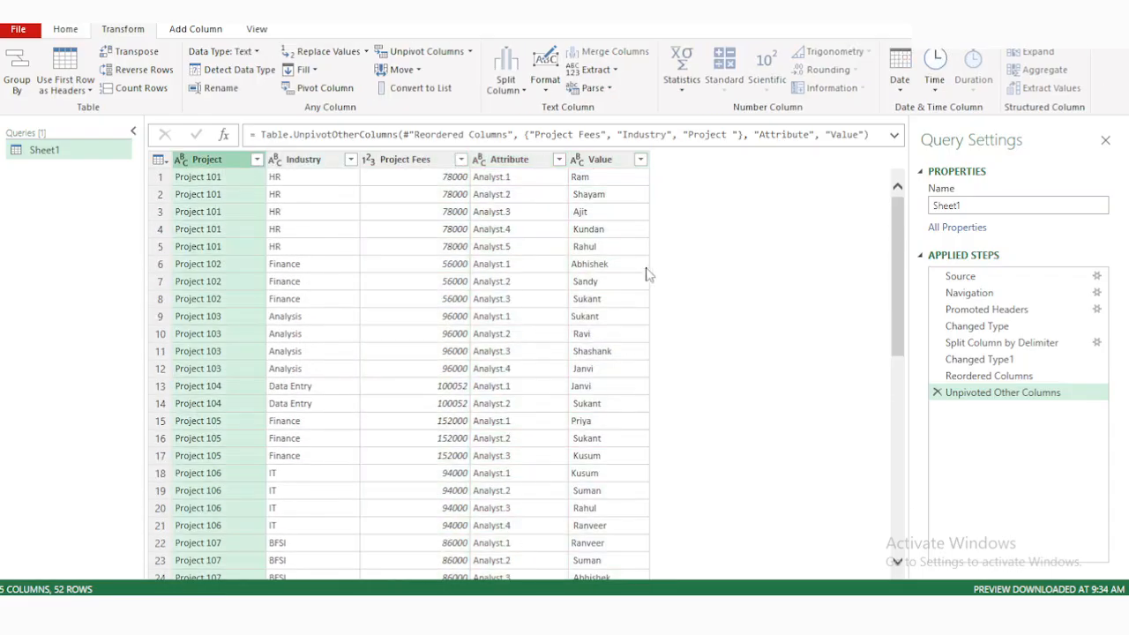
# Trim the leading and trailing spaces from the analyst names in the Value column.
pyautogui.click(594, 165)
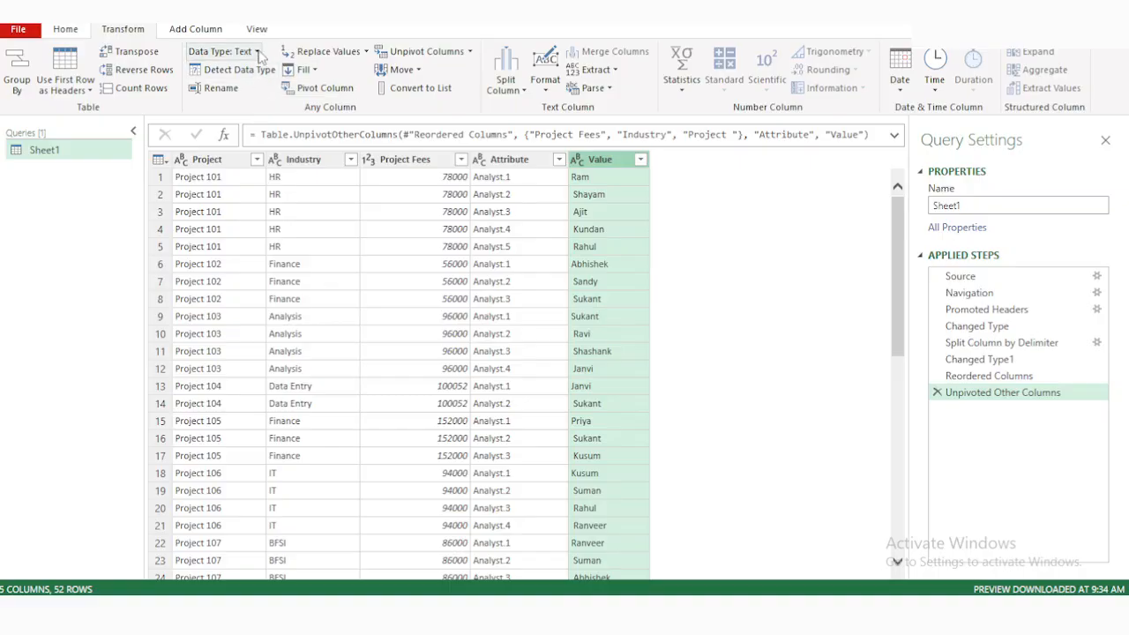
pyautogui.click(65, 31)
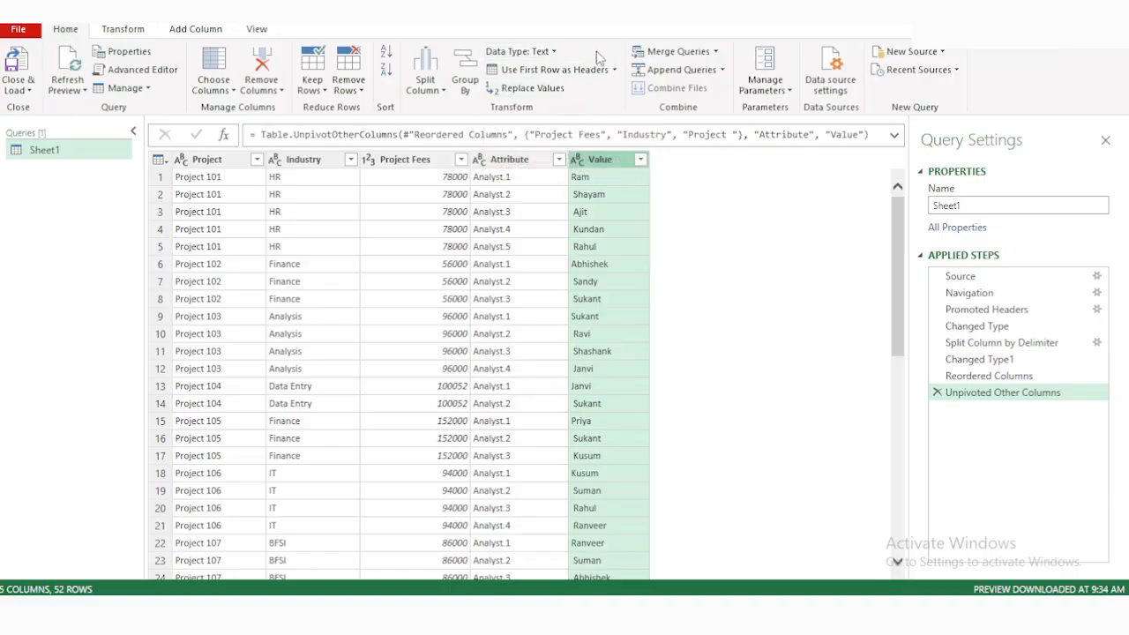
pyautogui.click(542, 53)
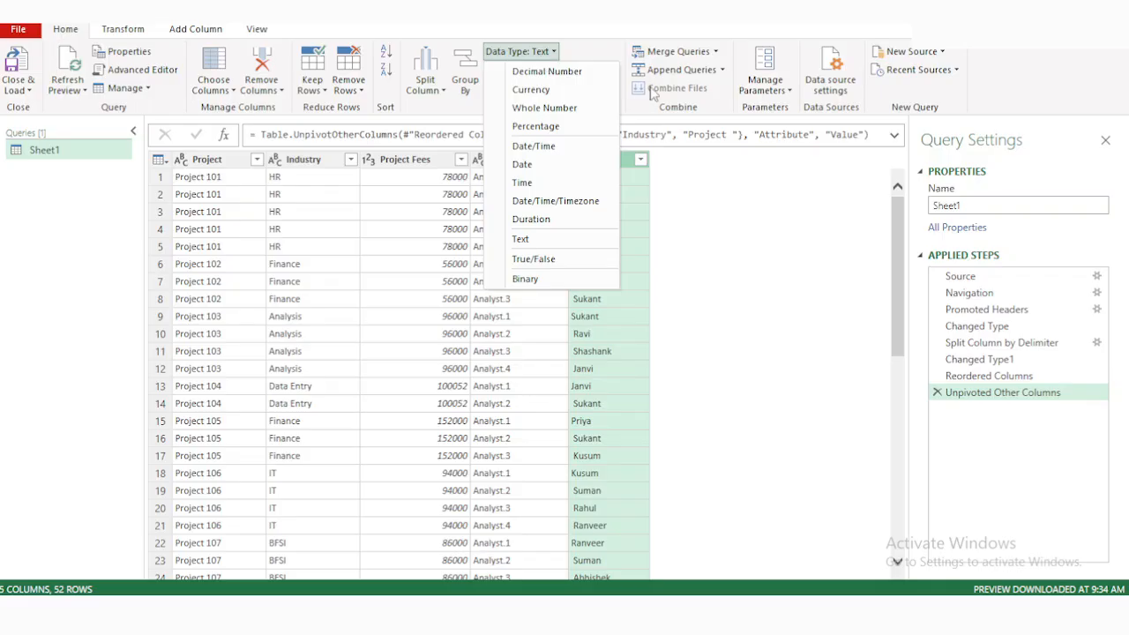
pyautogui.click(650, 128)
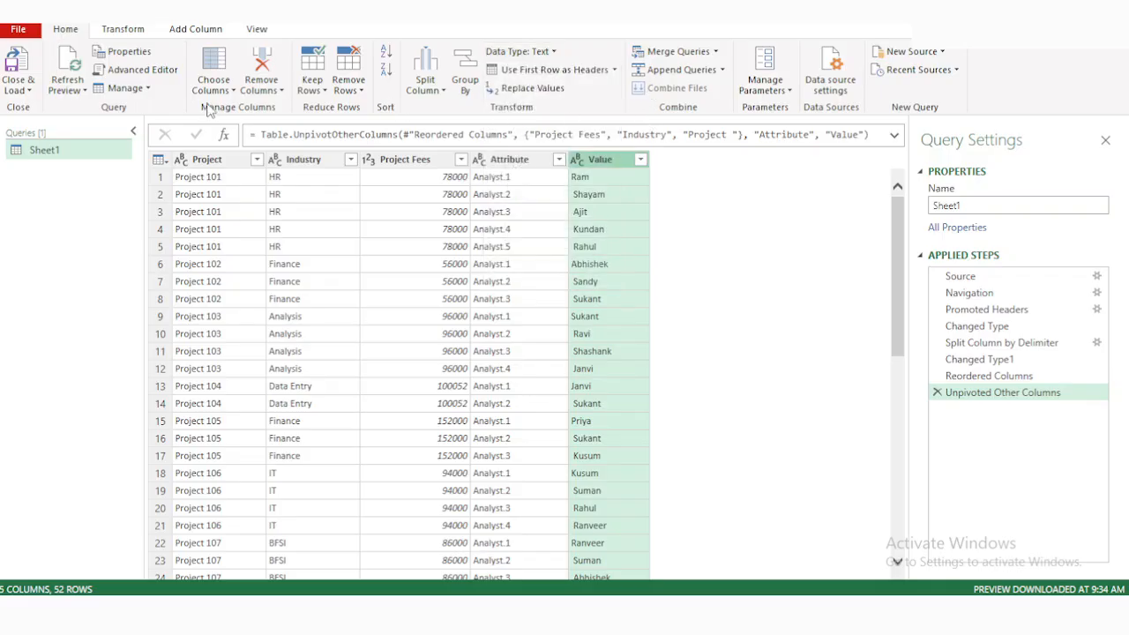
pyautogui.click(123, 29)
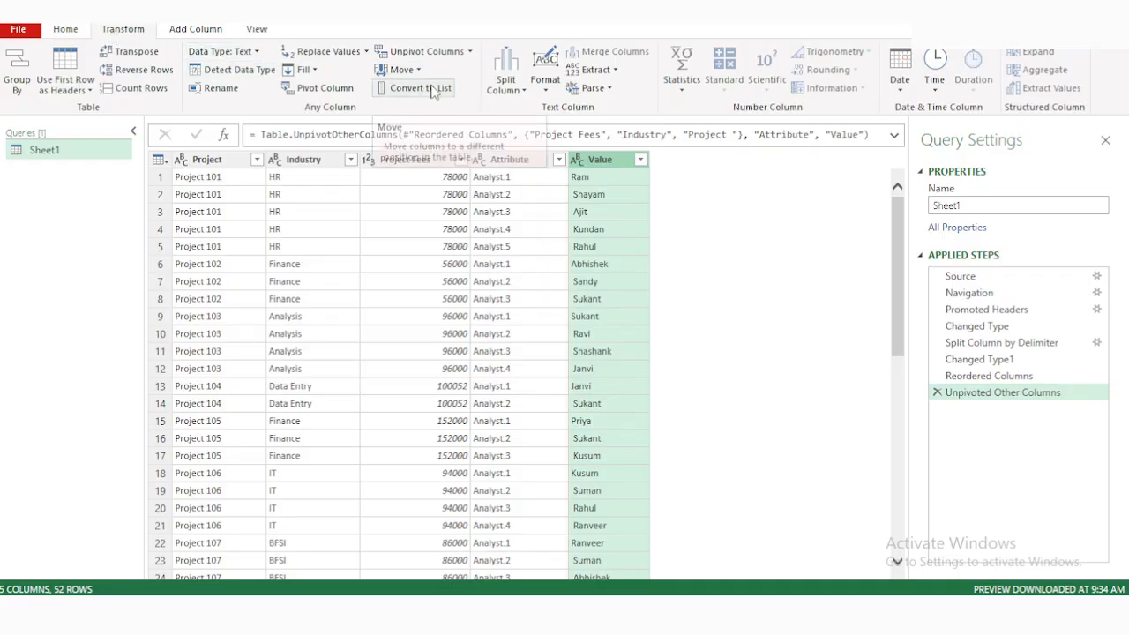
pyautogui.click(547, 88)
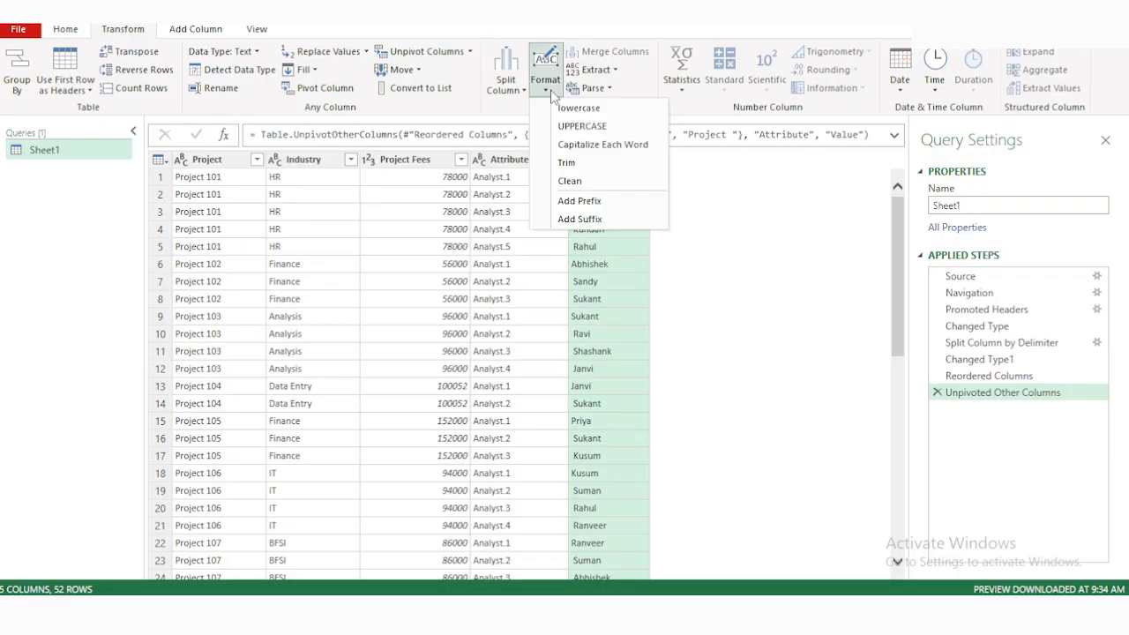
pyautogui.click(569, 163)
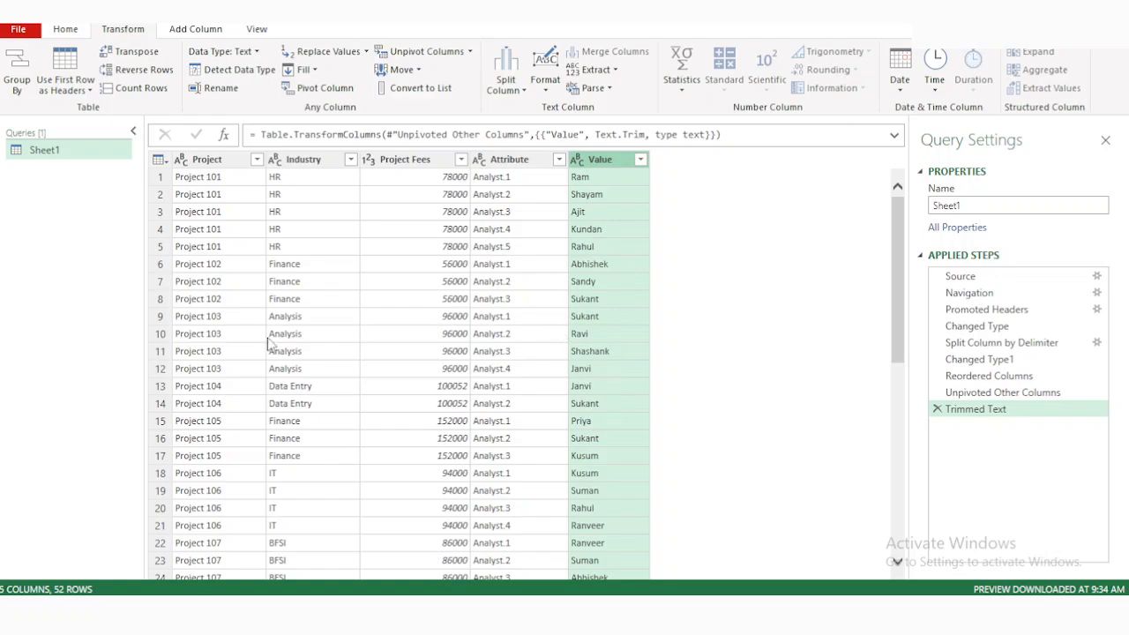
# Duplicate the Sheet1 query.
pyautogui.rightClick(44, 152)
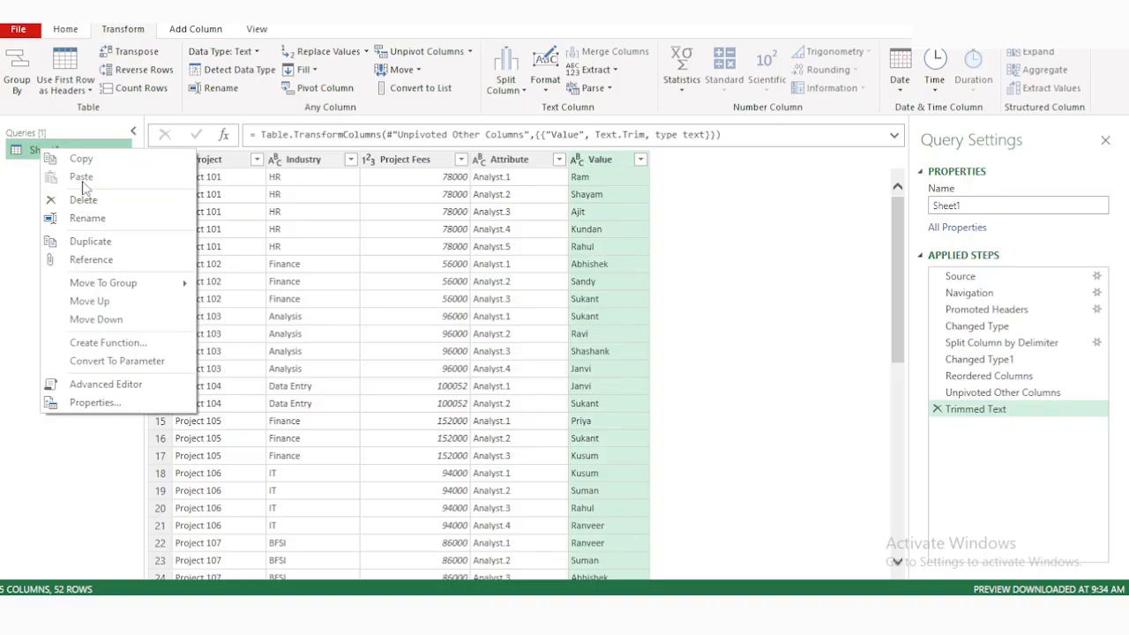
pyautogui.click(480, 301)
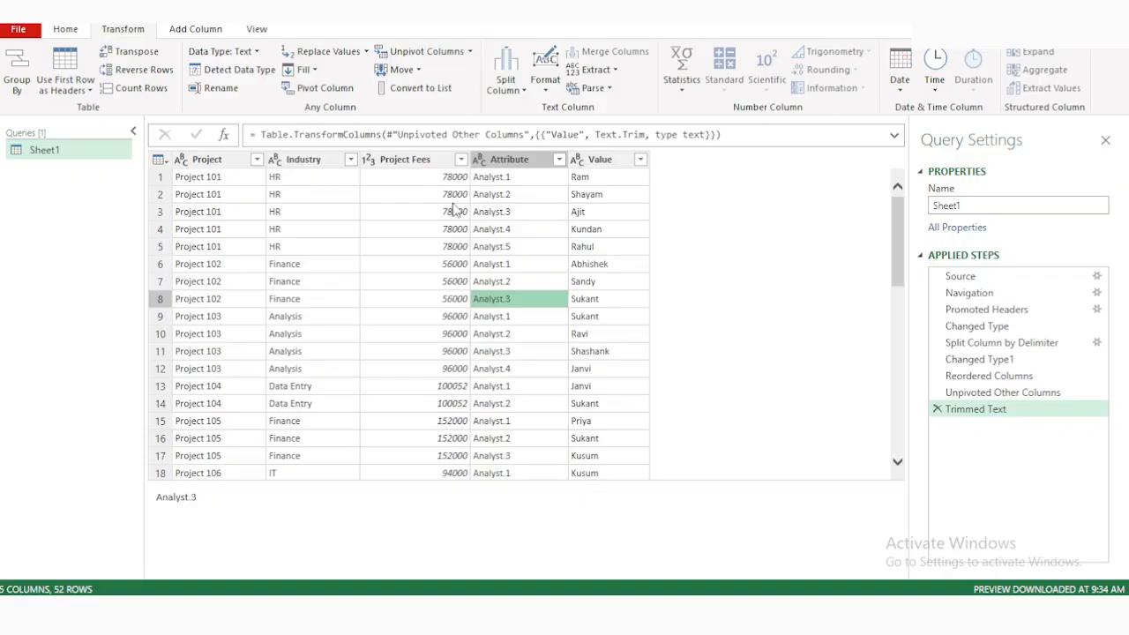
pyautogui.rightClick(57, 152)
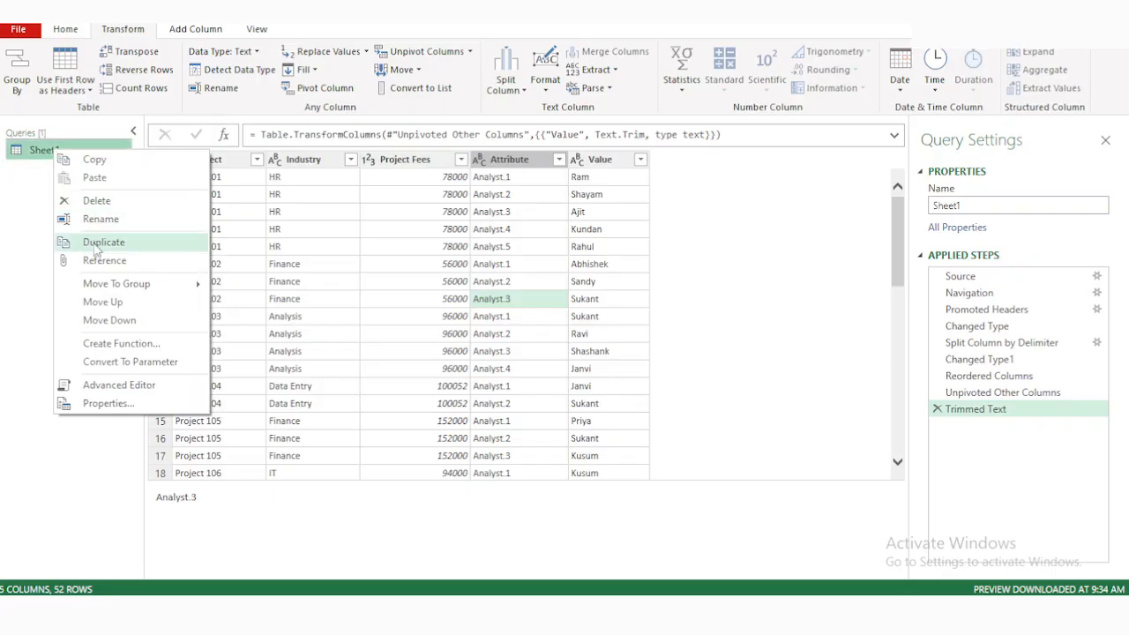
pyautogui.click(96, 247)
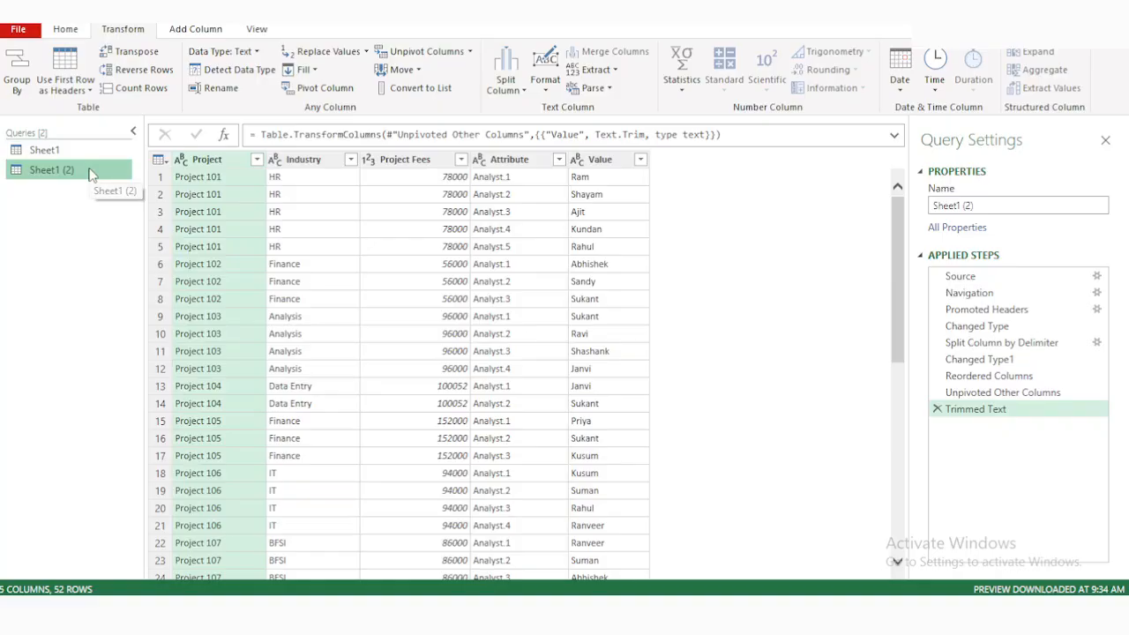
# Rename the duplicated query as Contribution per Analyst and widen the query list to fit the full name.
pyautogui.doubleClick(90, 169)
pyautogui.write('P')
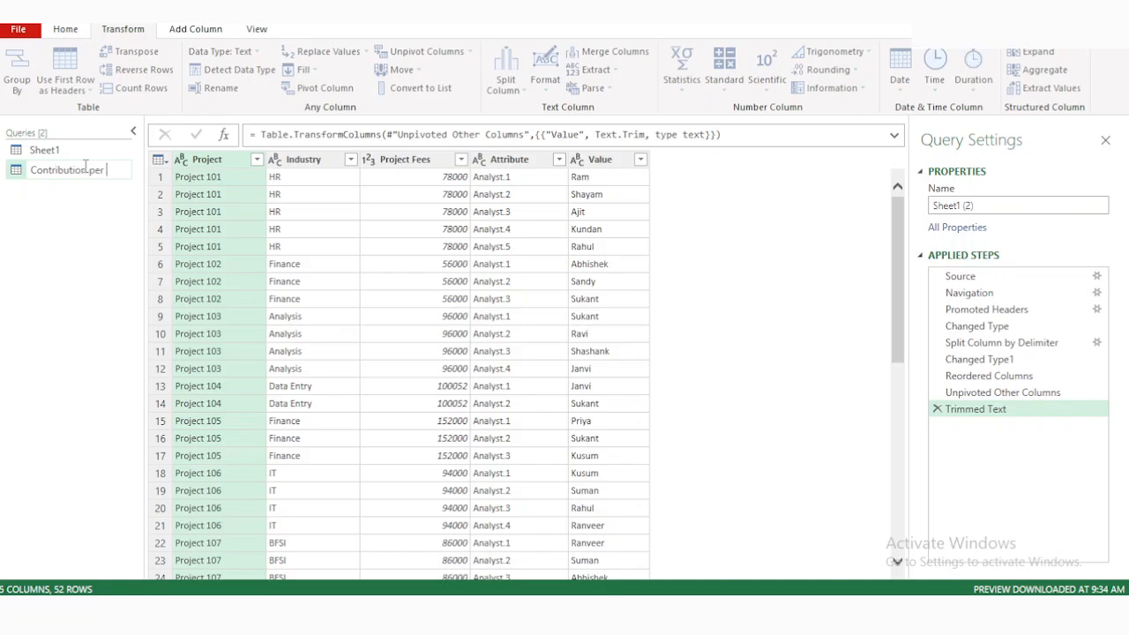
pyautogui.write('ontribution per Analyst')
pyautogui.press('Return')
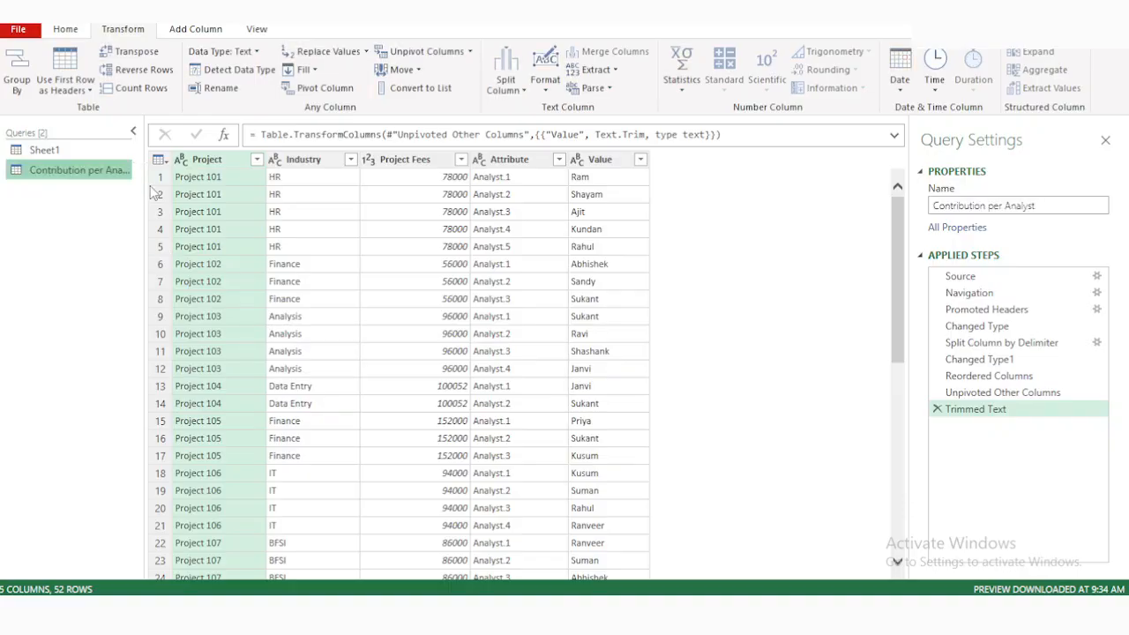
pyautogui.moveTo(142, 181); pyautogui.dragTo(161, 195)
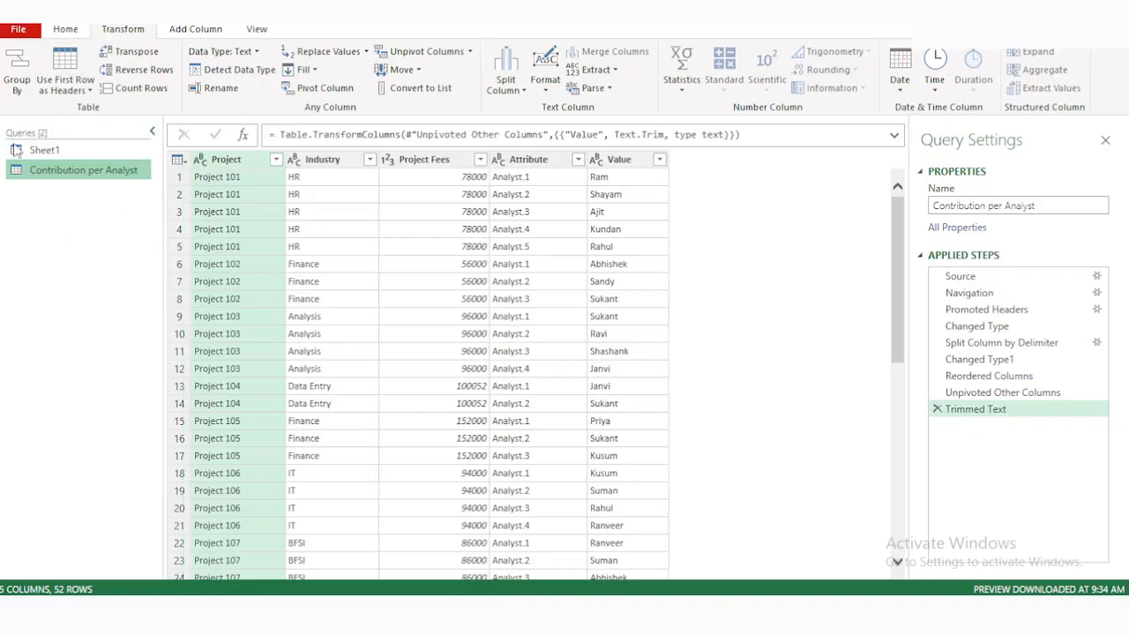
# Set up an advanced Group By on Project with a Count Rows aggregation named No. of Analyst.
pyautogui.click(16, 71)
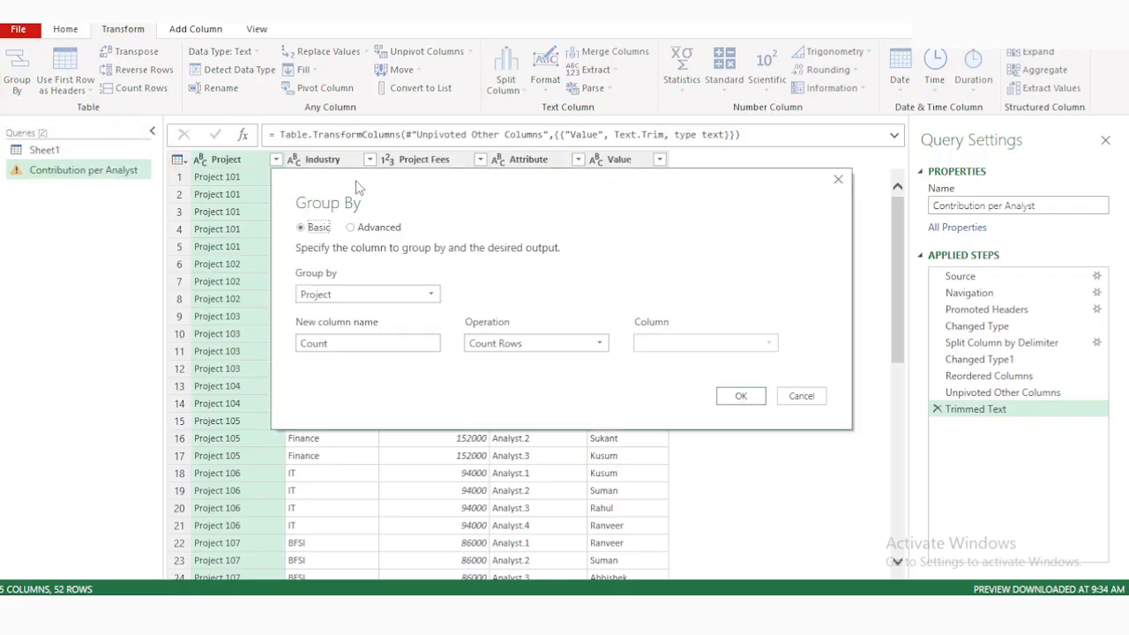
pyautogui.click(357, 229)
pyautogui.moveTo(549, 211); pyautogui.dragTo(669, 233)
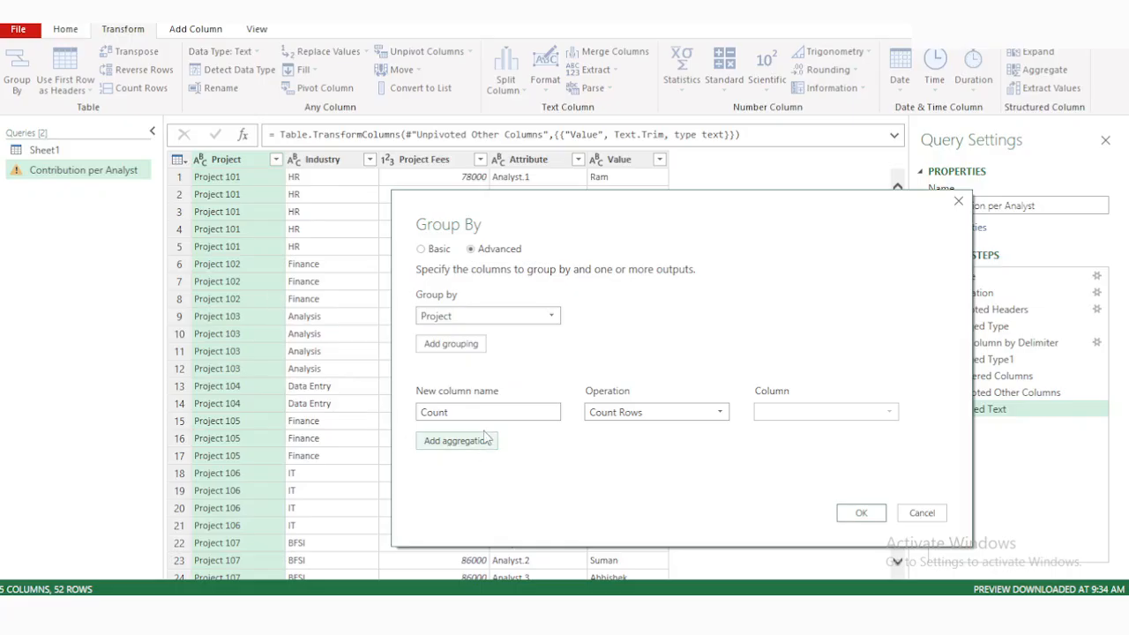
pyautogui.moveTo(468, 411); pyautogui.dragTo(421, 412)
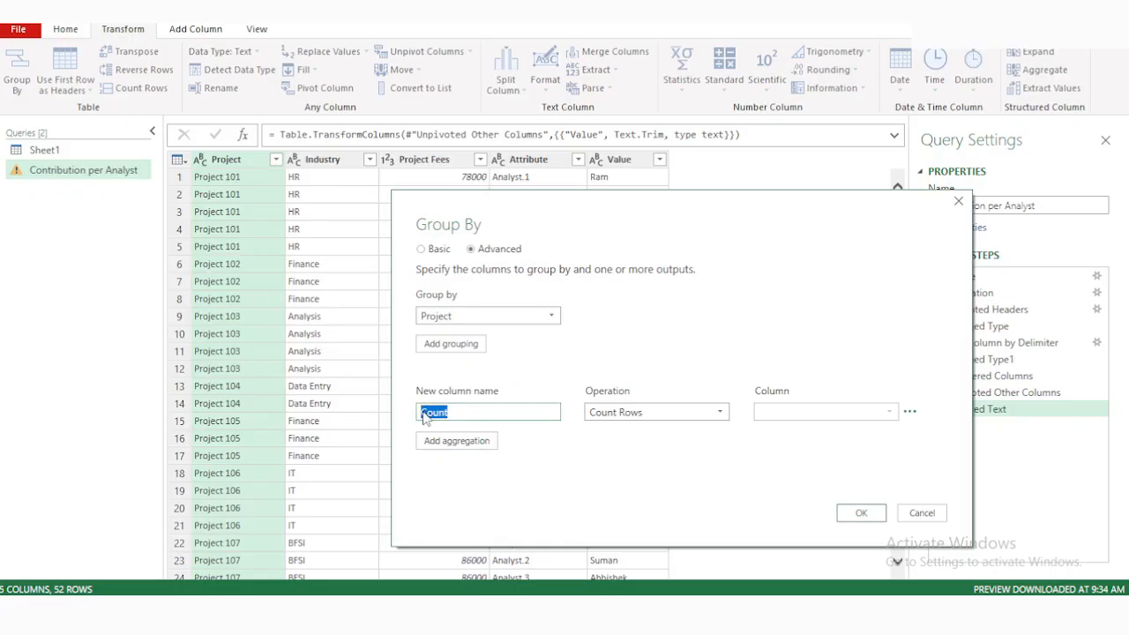
pyautogui.press('BackSpace')
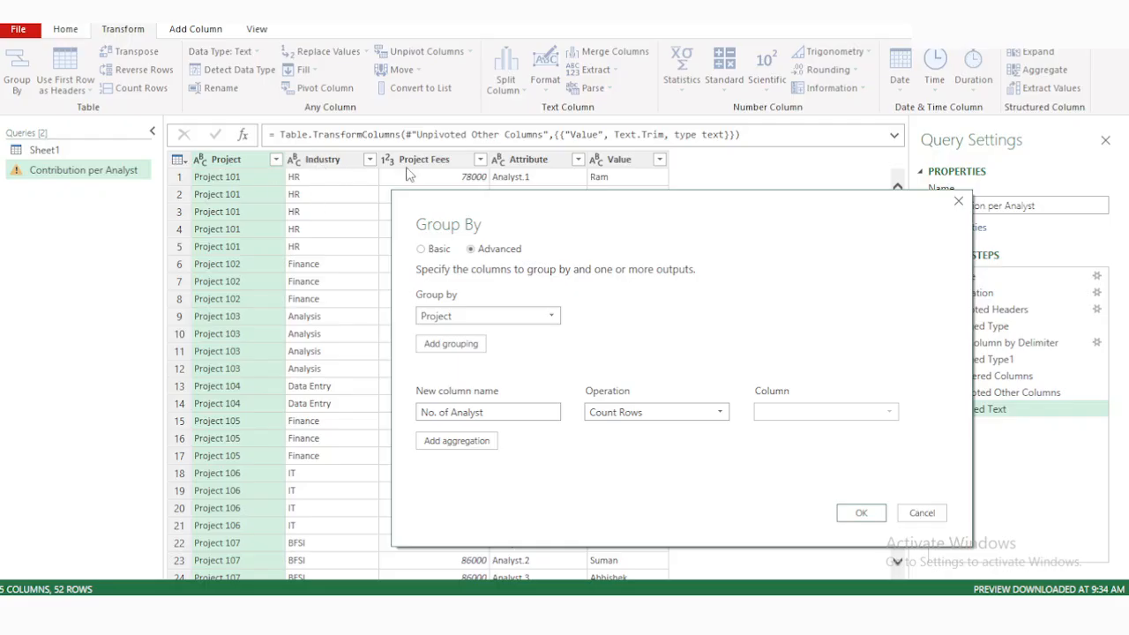
# Add a second aggregation named Project Fees that takes the Average of the Project Fees column.
pyautogui.click(474, 451)
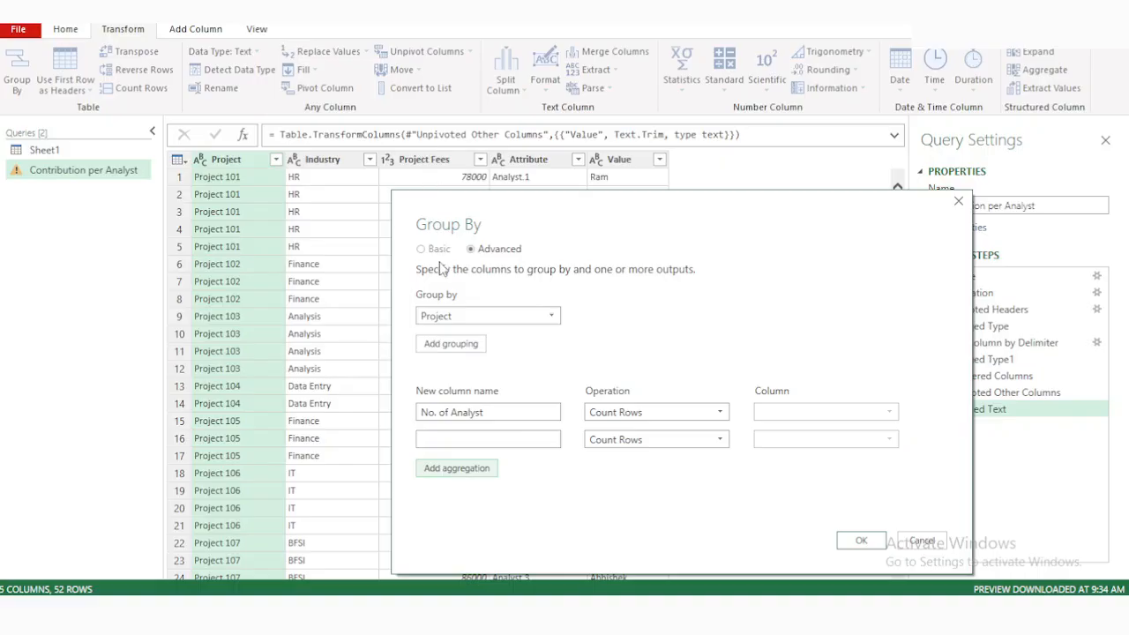
pyautogui.click(474, 440)
pyautogui.write('Project Fees')
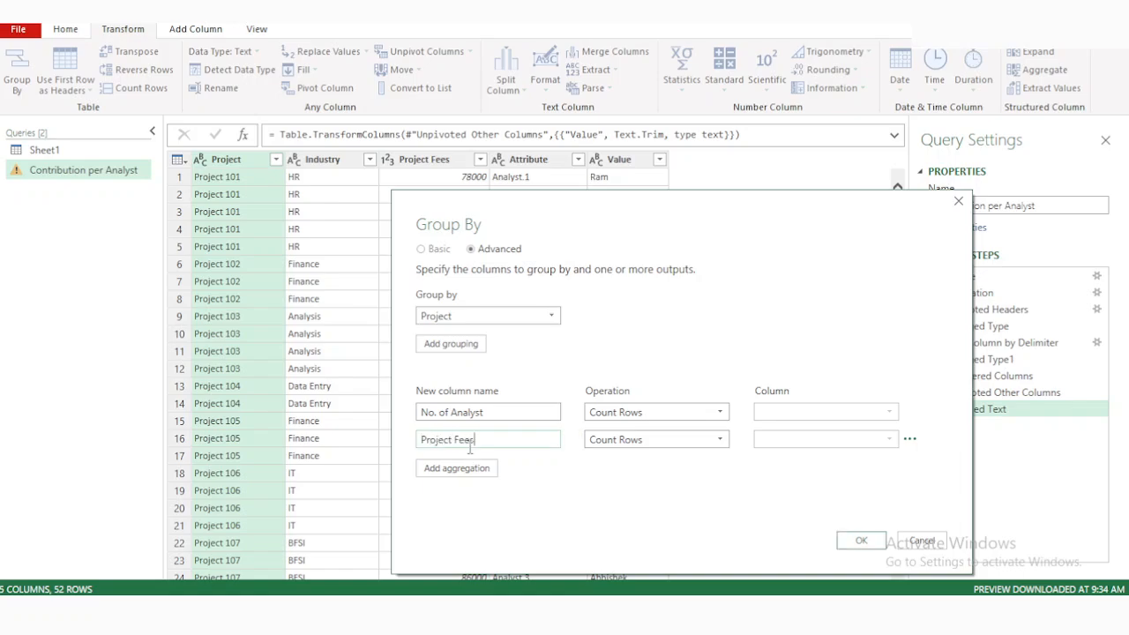
pyautogui.click(703, 439)
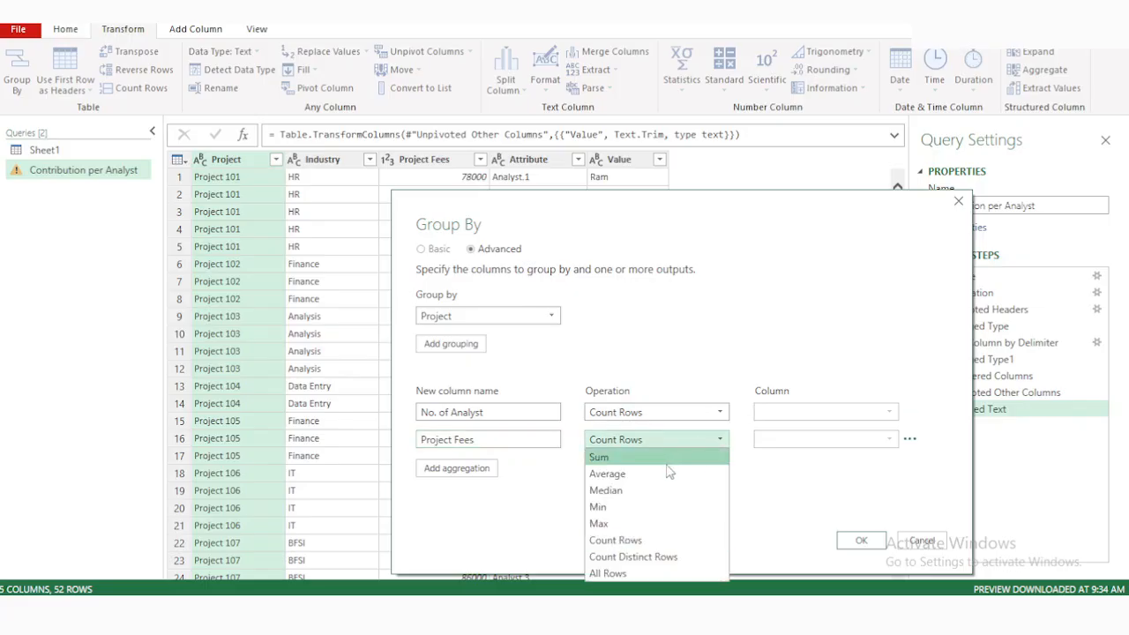
pyautogui.click(666, 474)
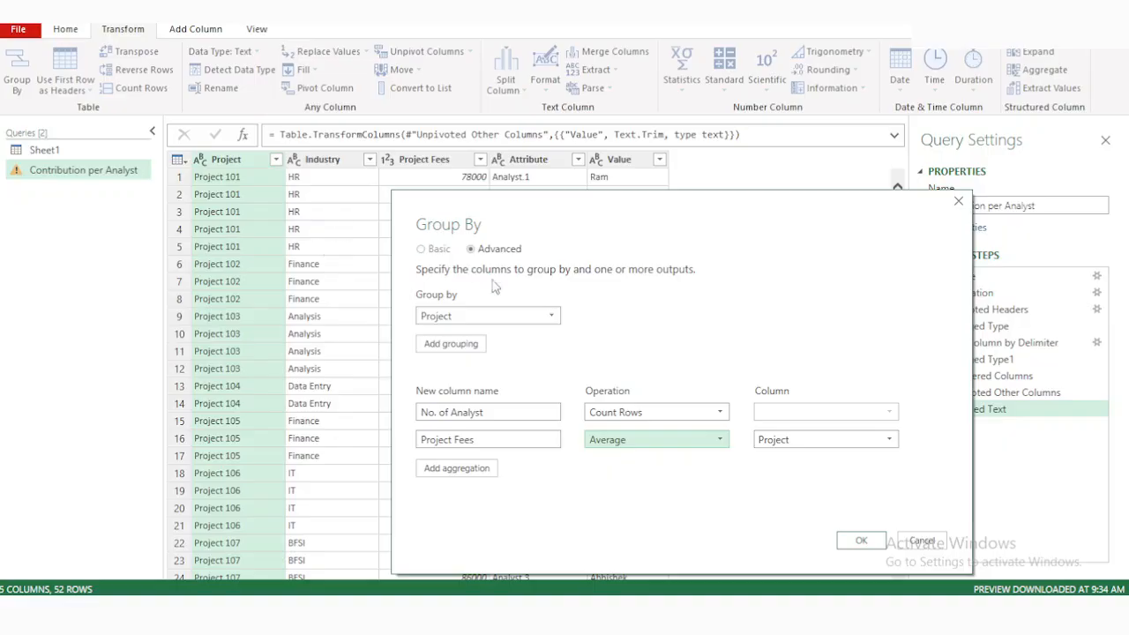
pyautogui.click(825, 443)
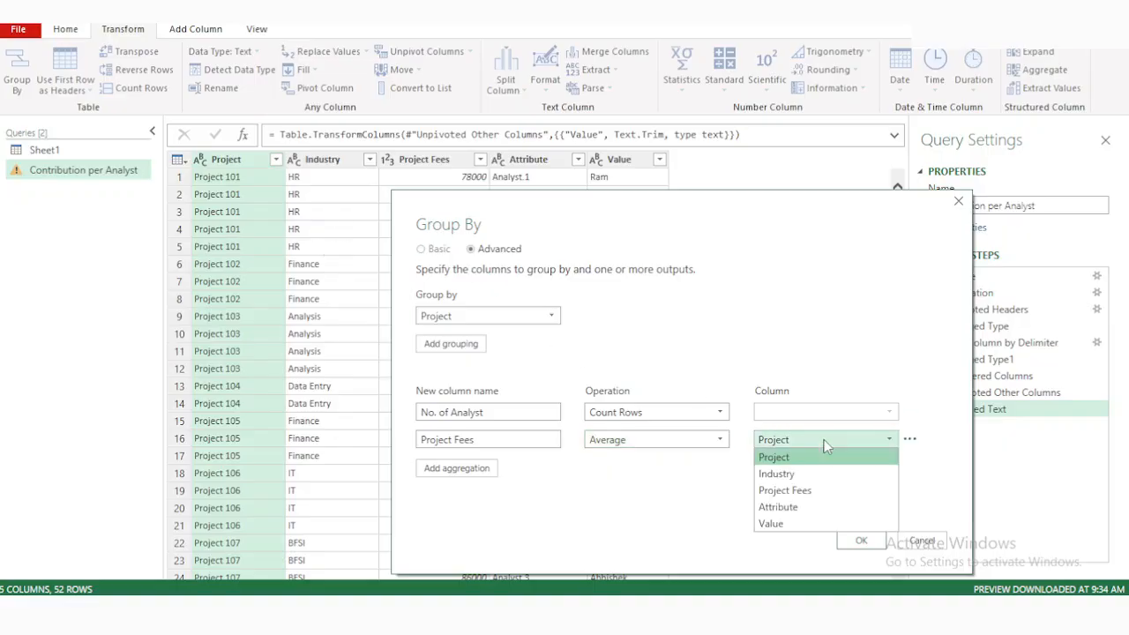
pyautogui.click(794, 492)
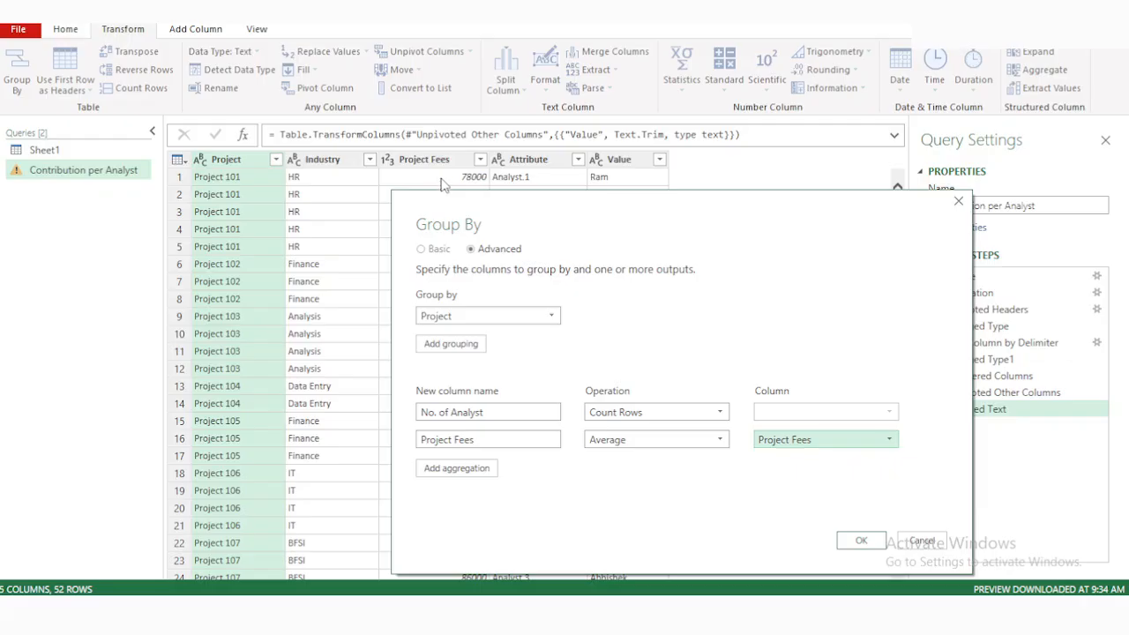
# Add a blank third aggregation, delete it again, and apply the grouping.
pyautogui.click(470, 476)
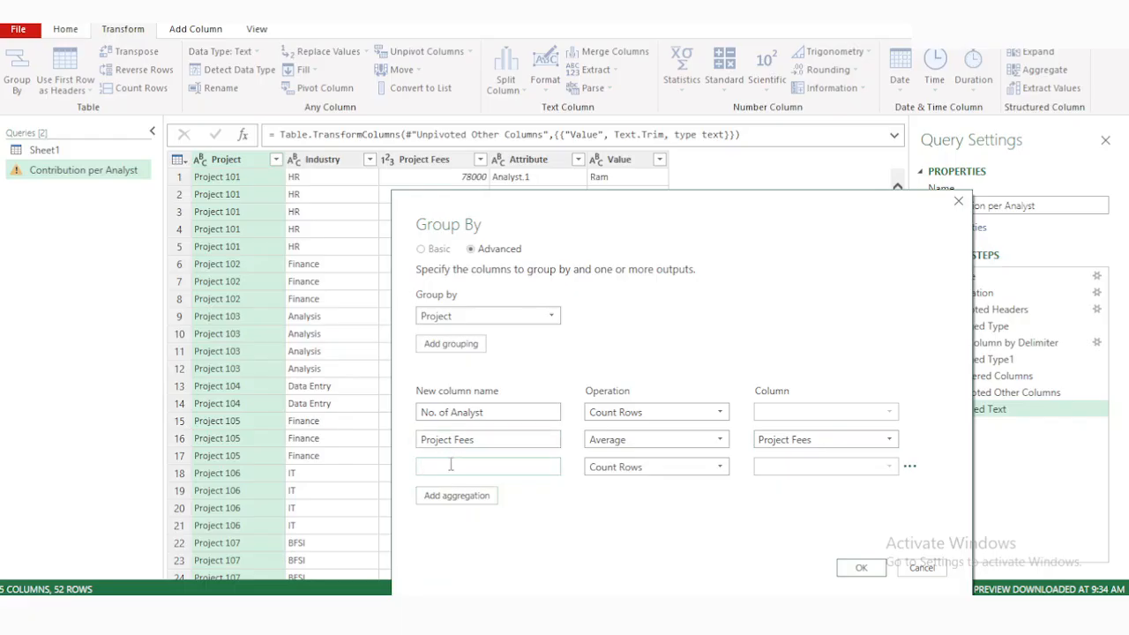
pyautogui.click(911, 468)
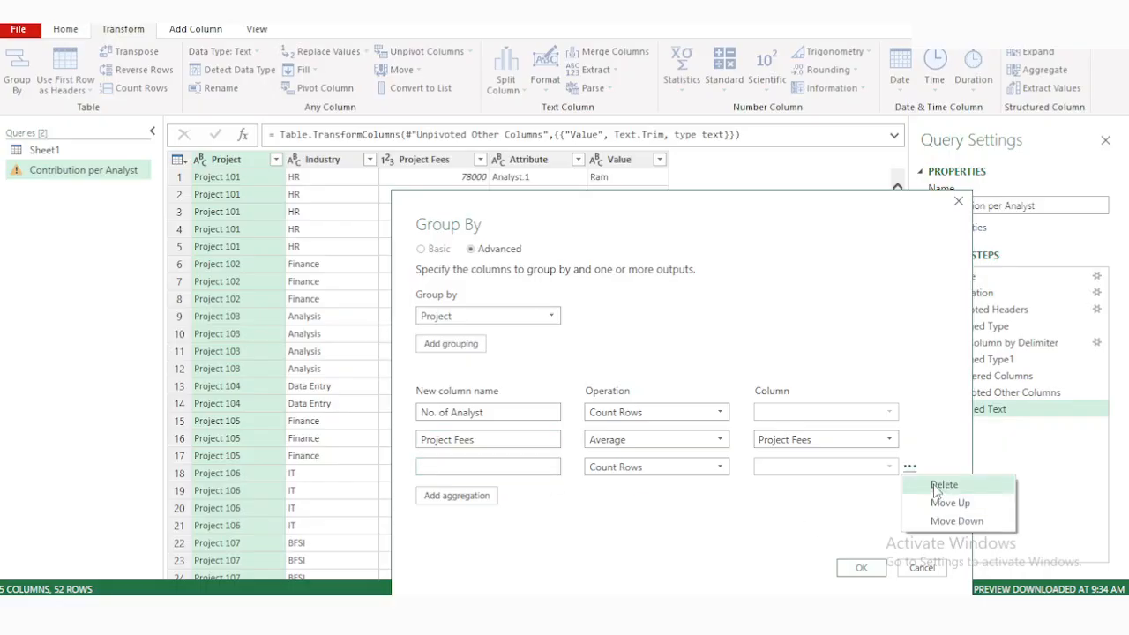
pyautogui.click(938, 486)
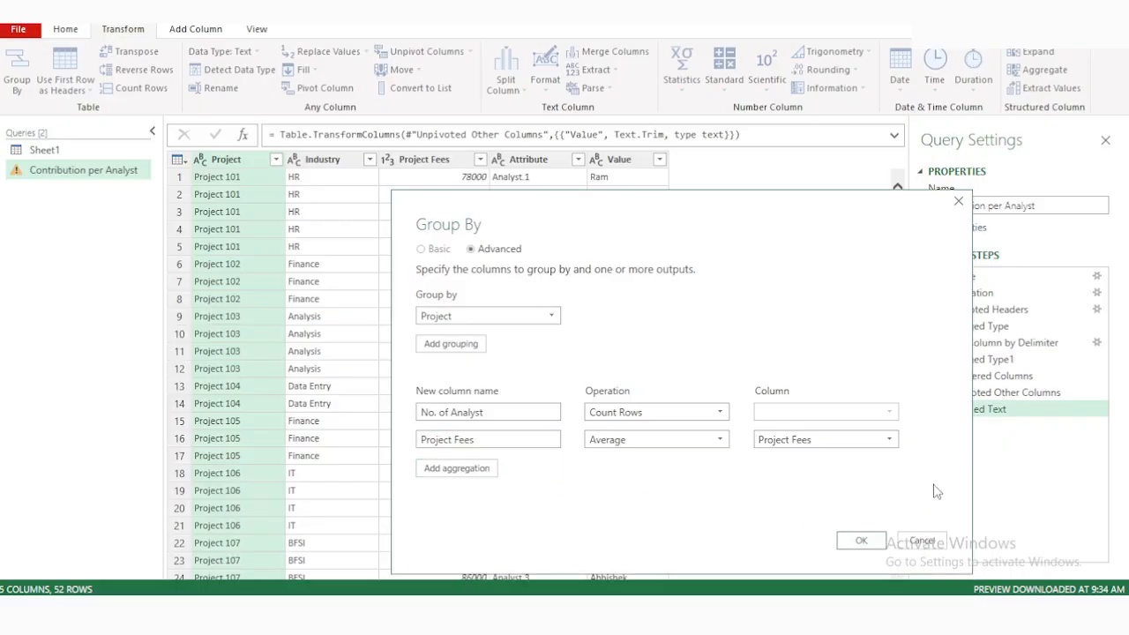
pyautogui.click(861, 541)
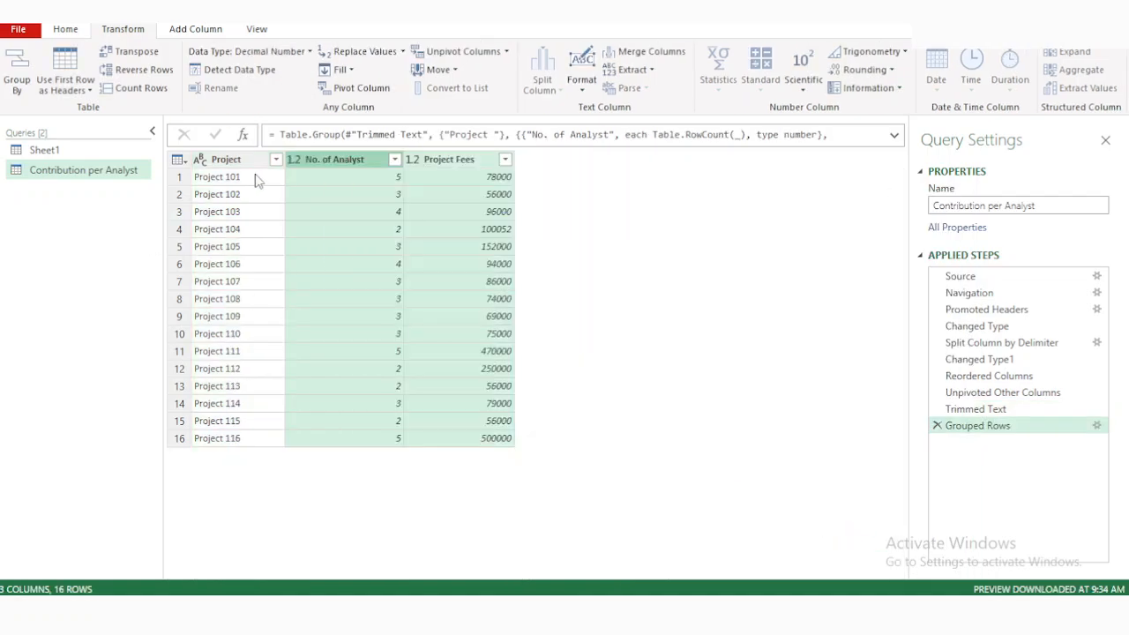
# Add a column that divides Project Fees by No. of Analyst for each project.
pyautogui.click(471, 161)
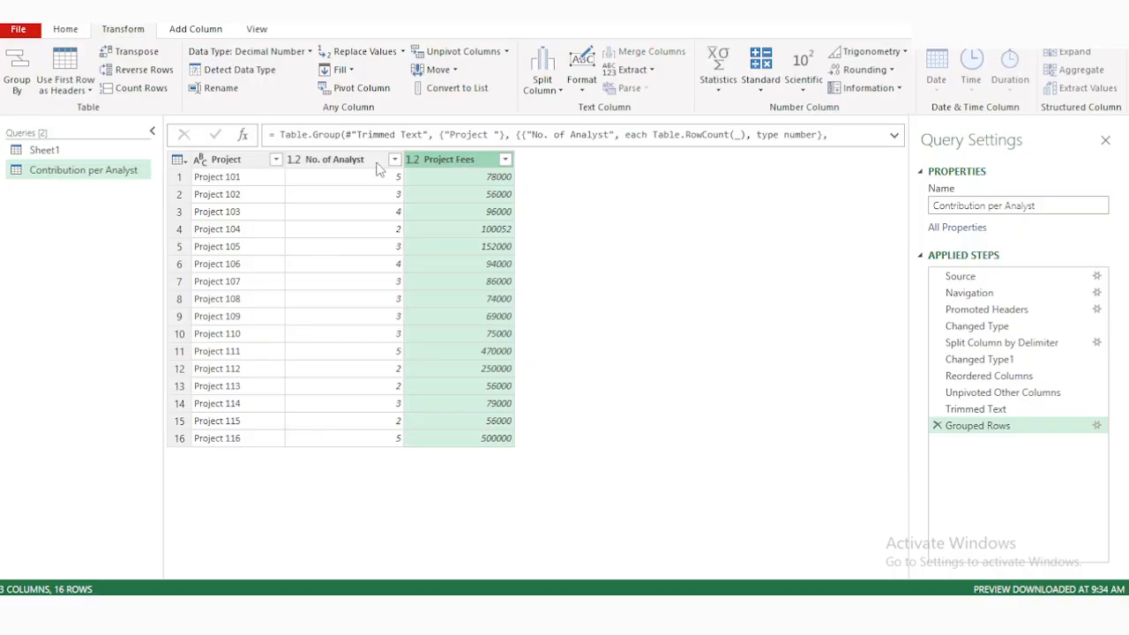
pyautogui.keyDown('ctrl'); pyautogui.click(350, 162); pyautogui.keyUp('ctrl')
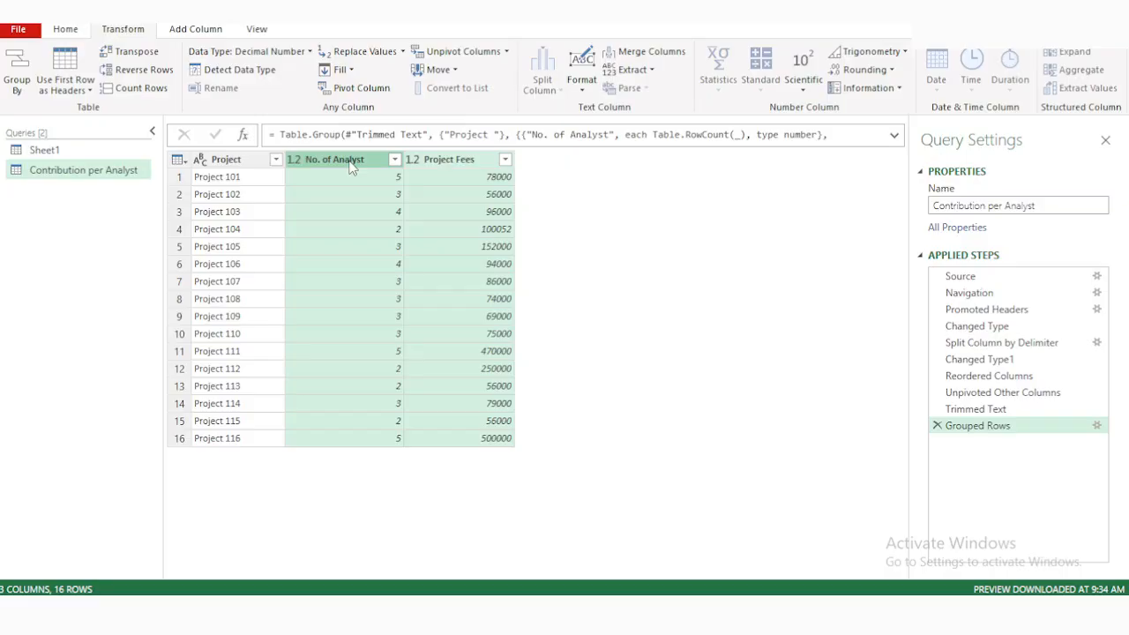
pyautogui.click(210, 35)
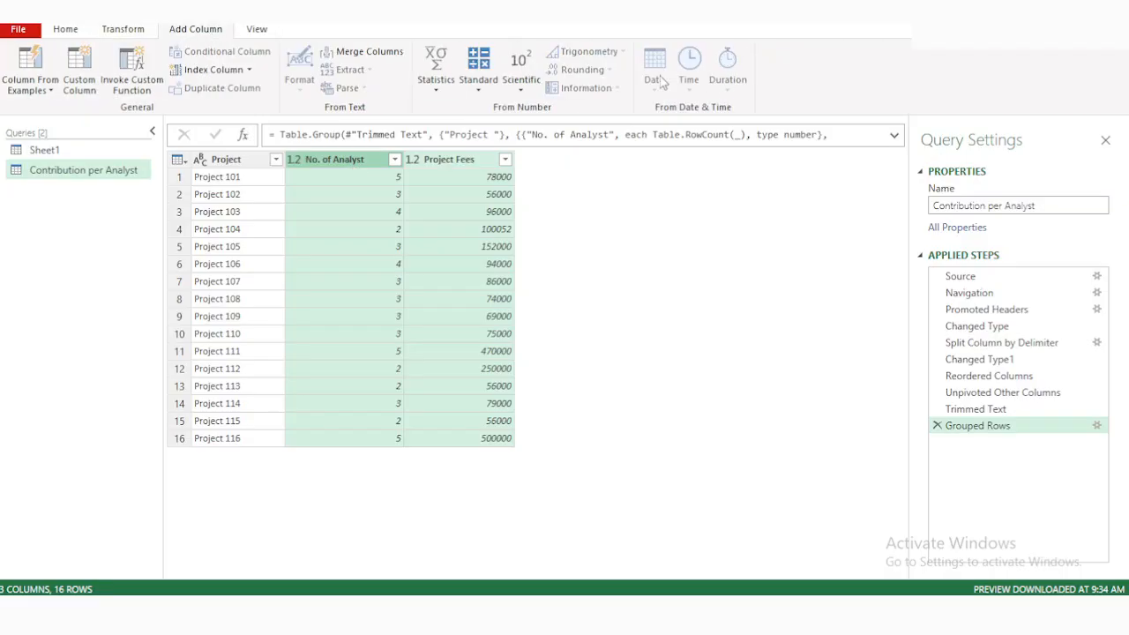
pyautogui.click(481, 95)
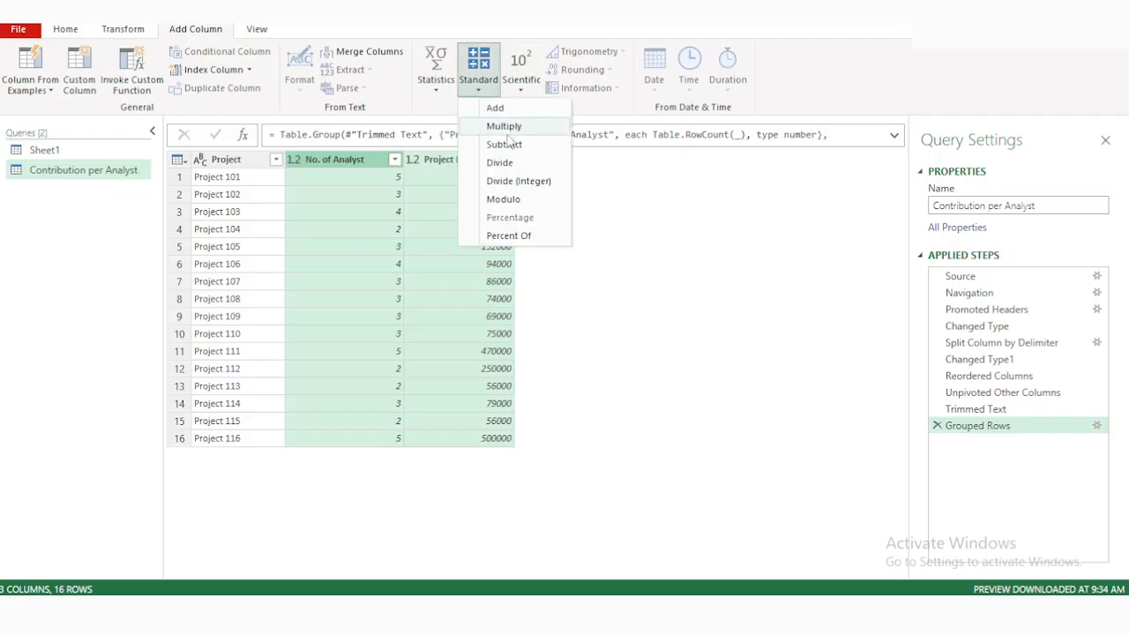
pyautogui.click(499, 163)
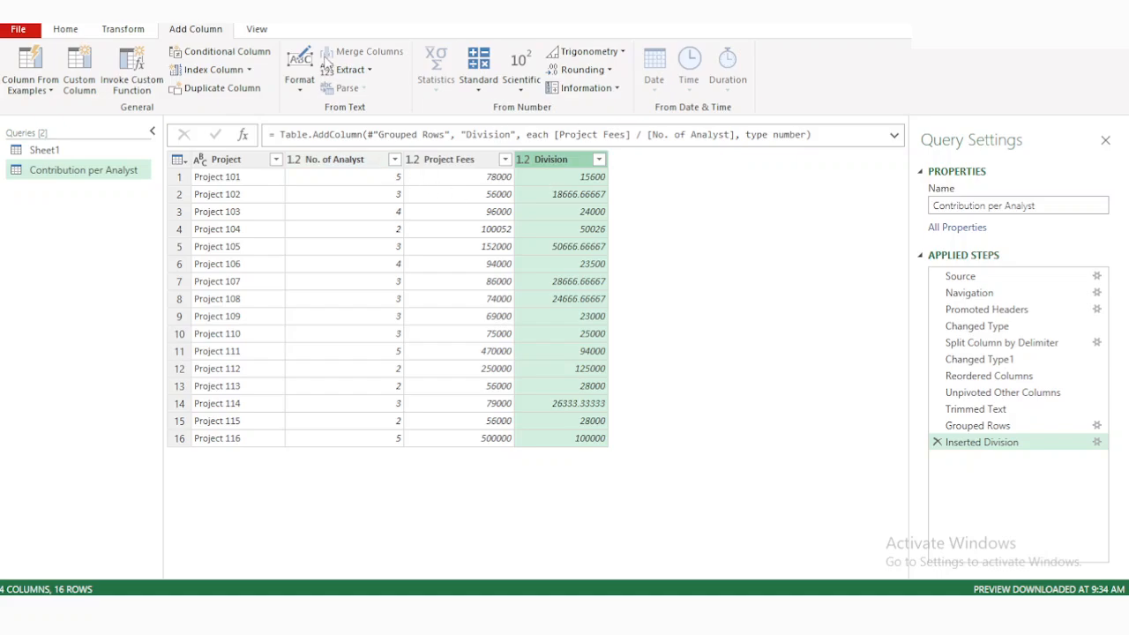
# Round up the values of the Division column in the Contribution per Analyst query.
pyautogui.click(141, 29)
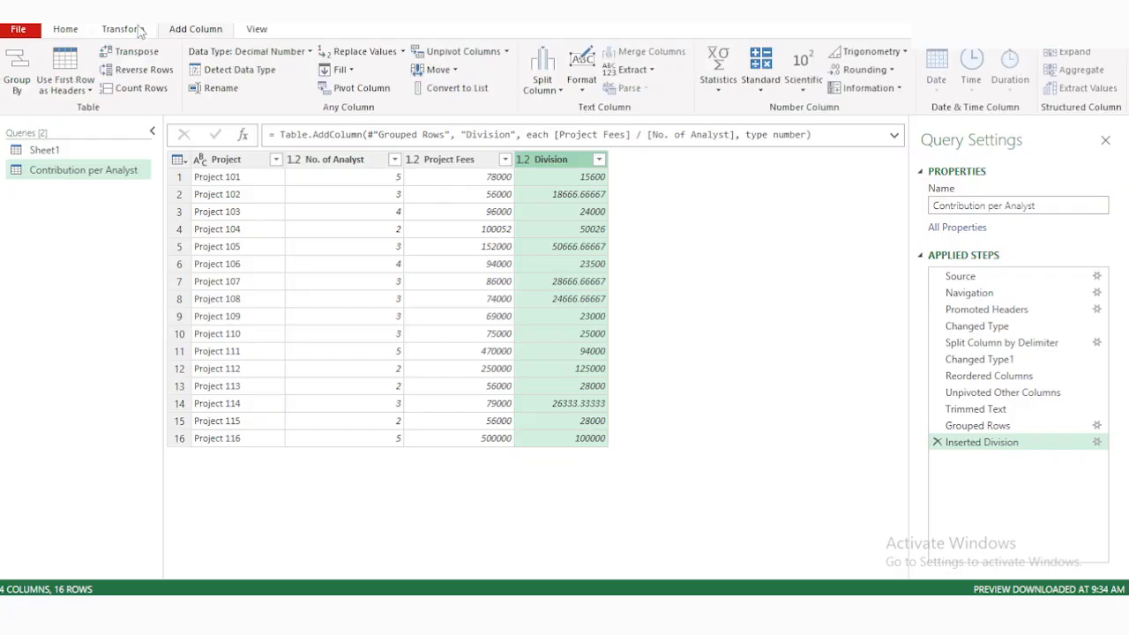
pyautogui.click(884, 70)
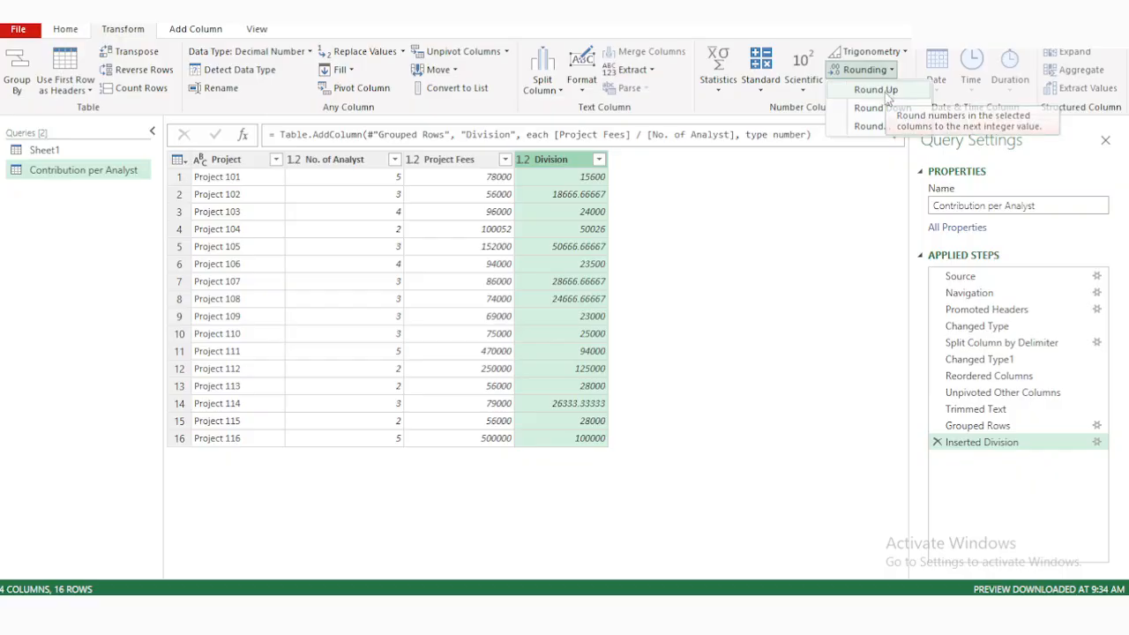
pyautogui.click(882, 90)
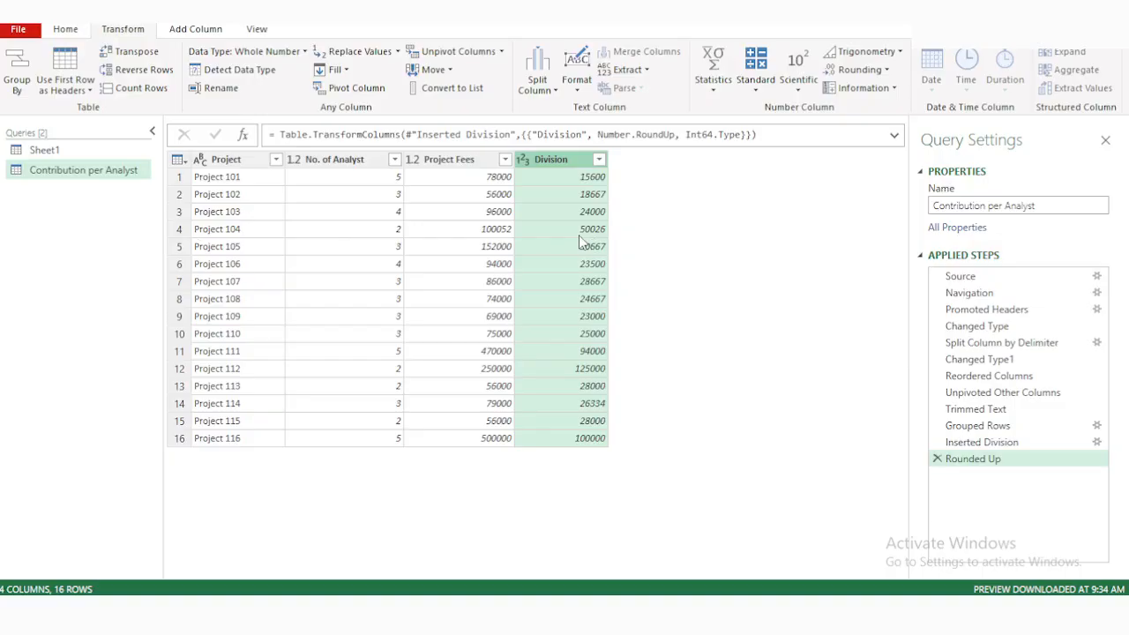
# Remove the Project Fees and Attribute columns from the Sheet1 query.
pyautogui.click(65, 152)
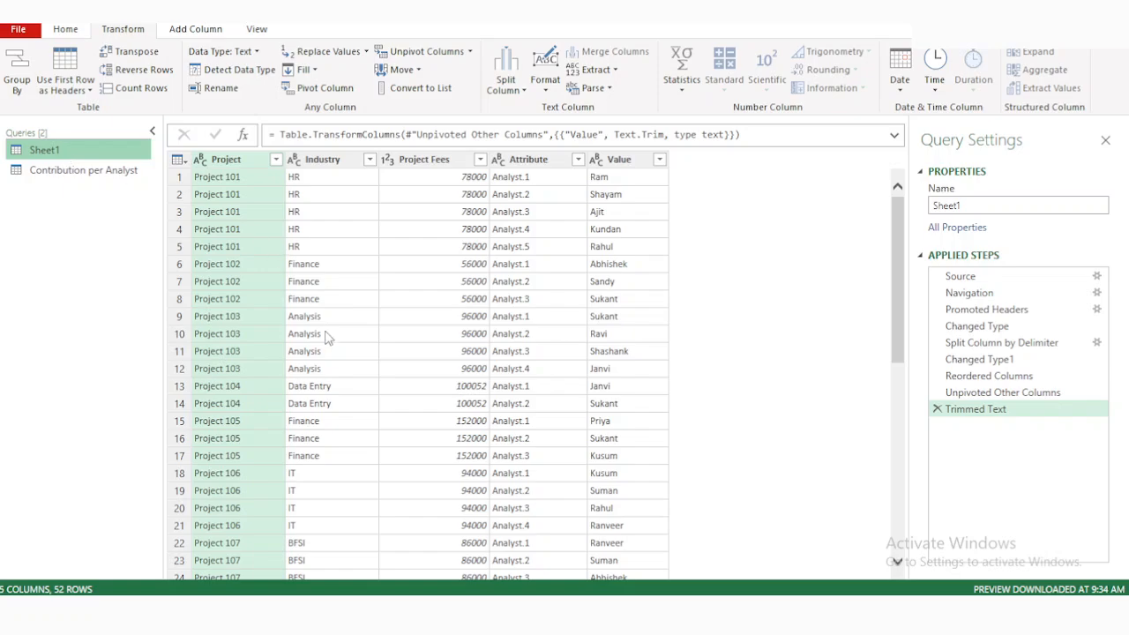
pyautogui.click(432, 167)
pyautogui.rightClick(432, 172)
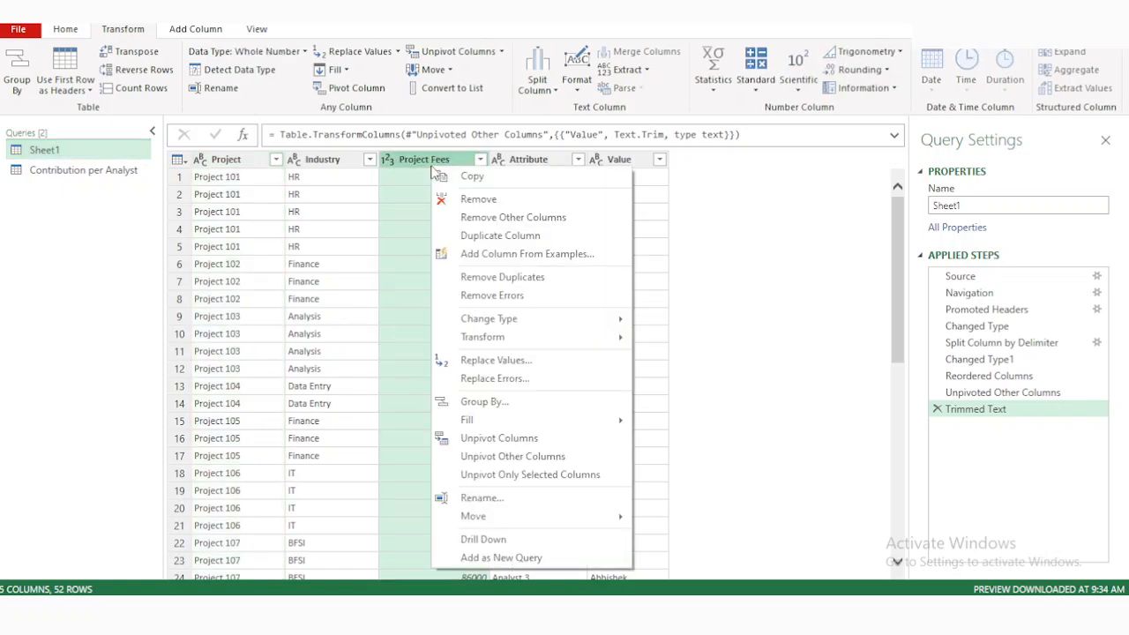
pyautogui.click(492, 207)
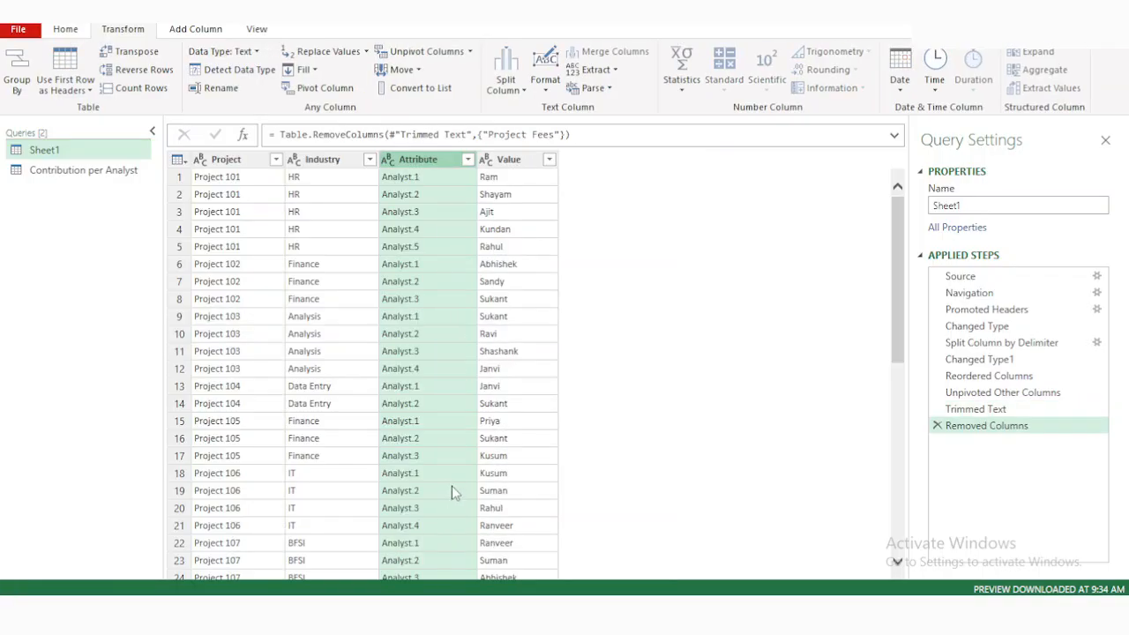
pyautogui.rightClick(420, 161)
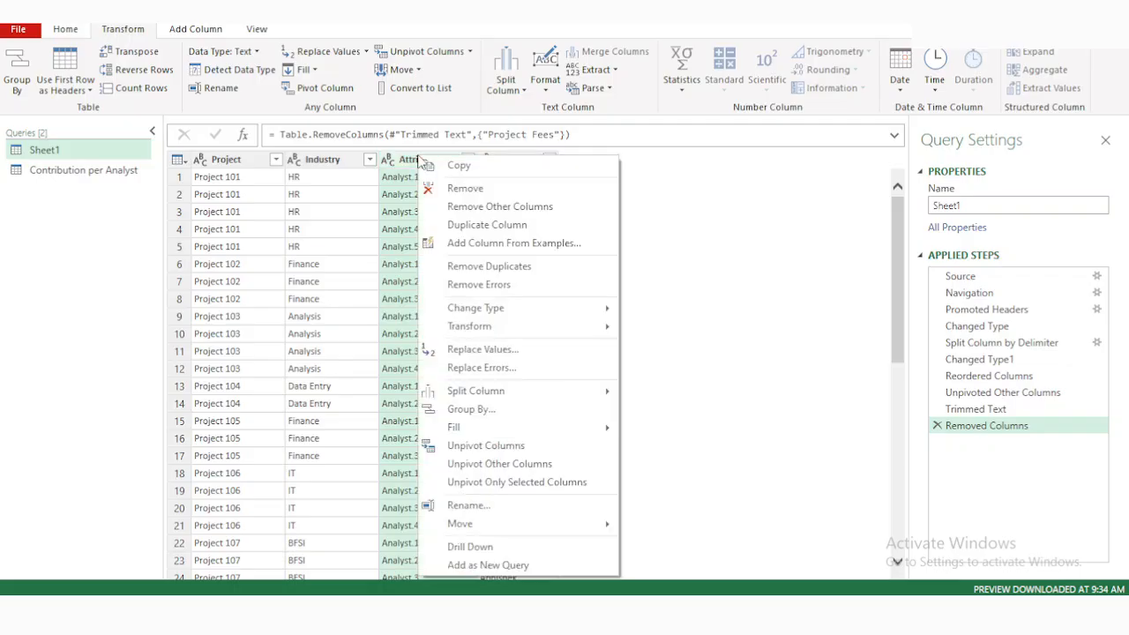
pyautogui.click(472, 192)
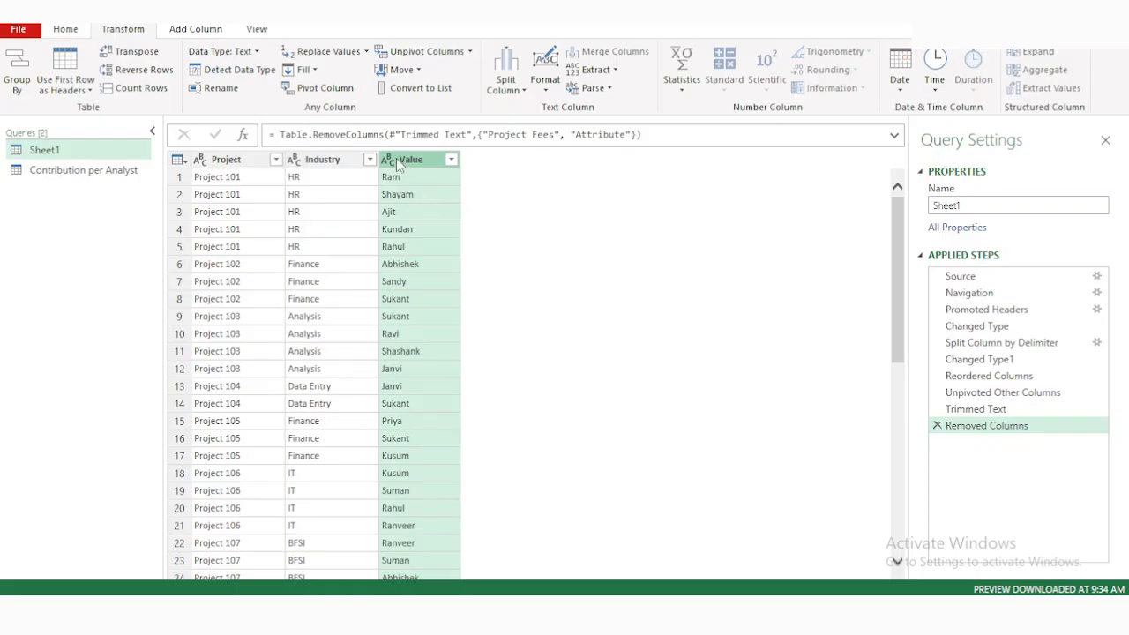
pyautogui.click(187, 31)
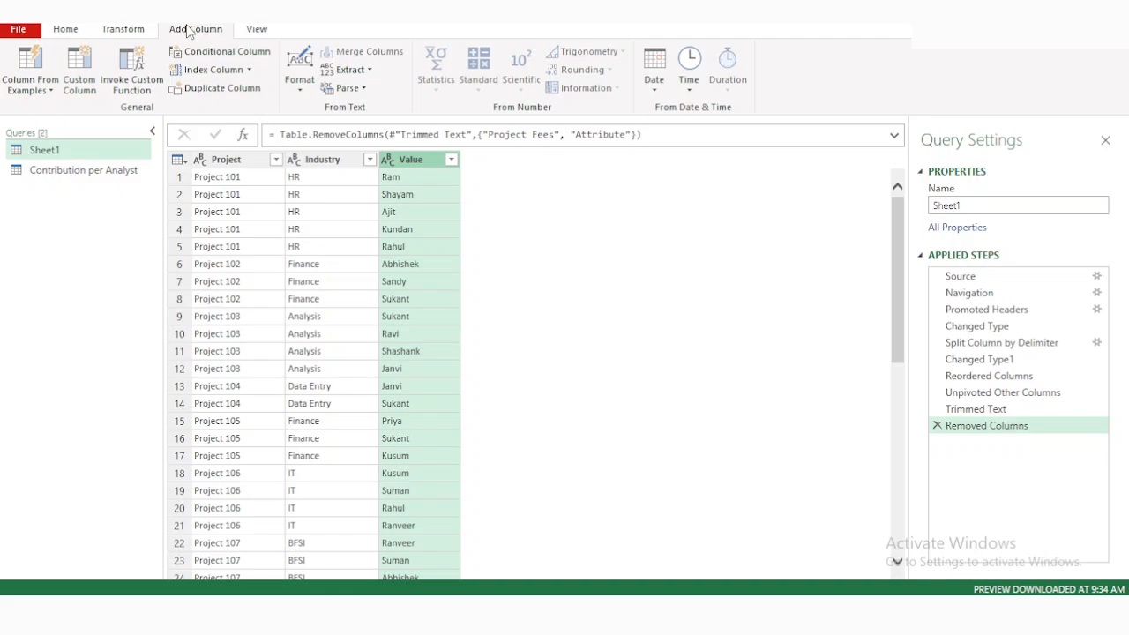
pyautogui.click(132, 32)
pyautogui.click(72, 34)
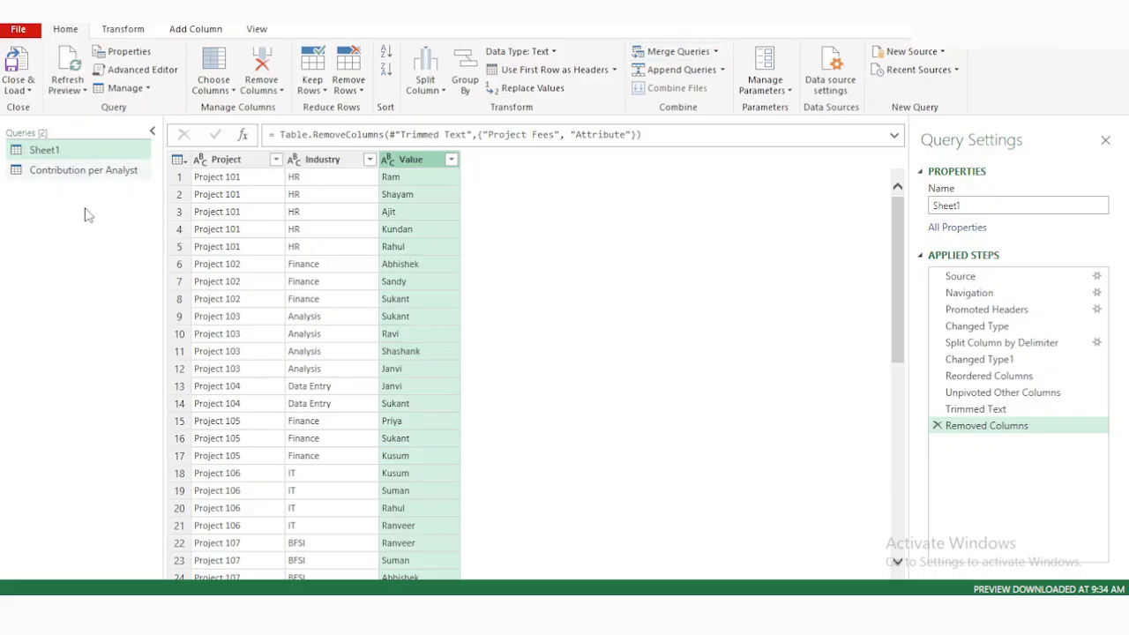
pyautogui.click(679, 69)
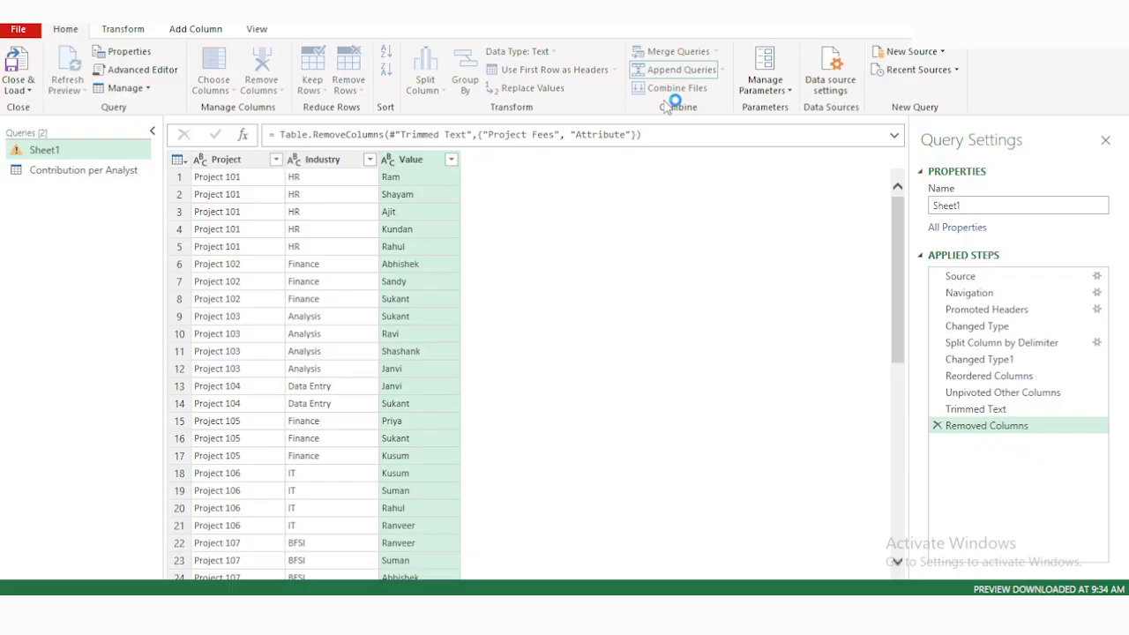
pyautogui.click(837, 219)
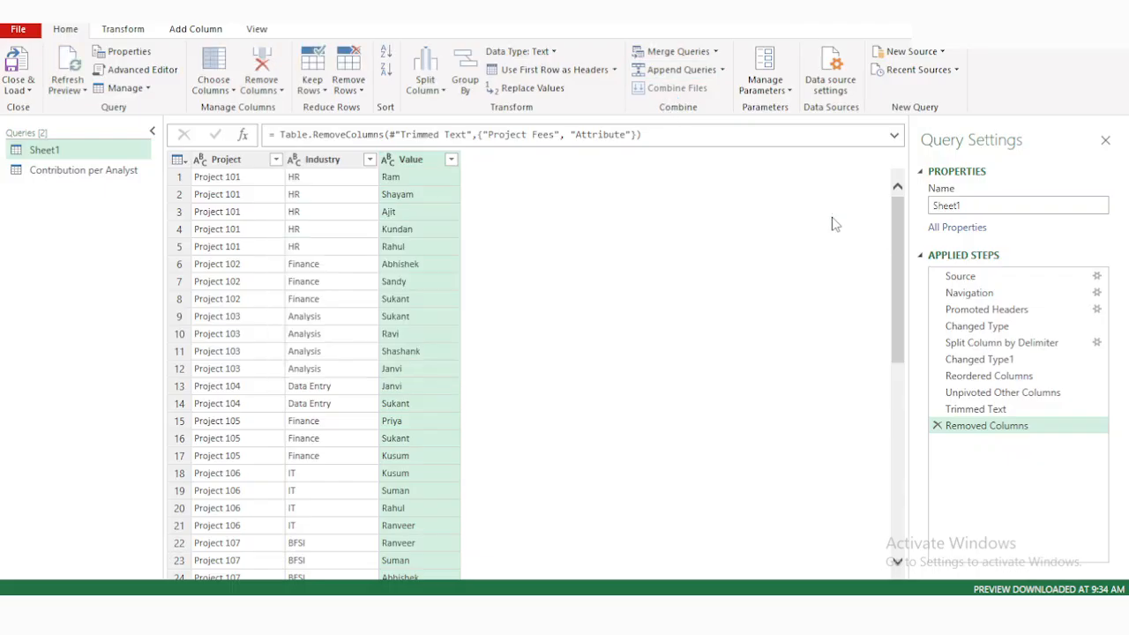
# Merge the Sheet1 query with Contribution per Analyst, matching on the Project column with a Left Outer join.
pyautogui.click(694, 56)
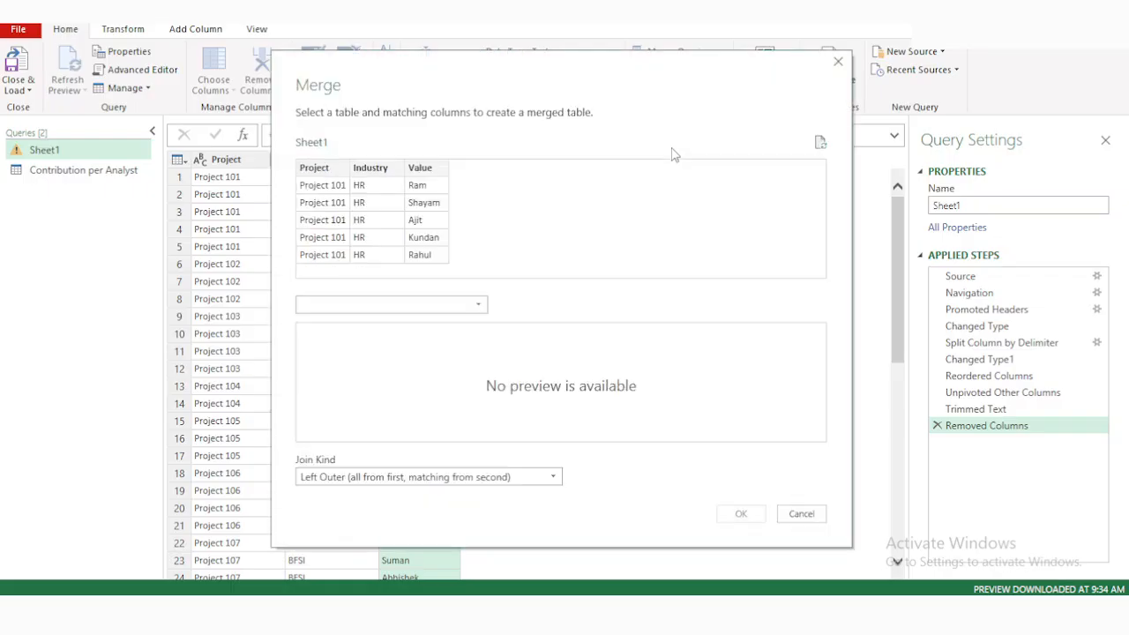
pyautogui.click(418, 309)
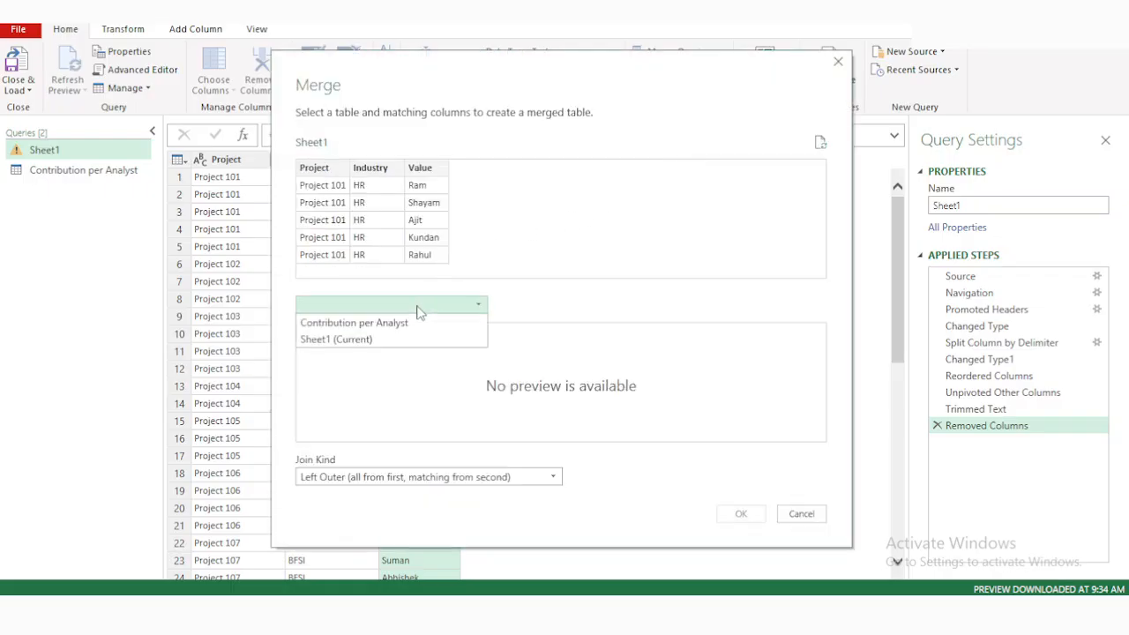
pyautogui.click(356, 324)
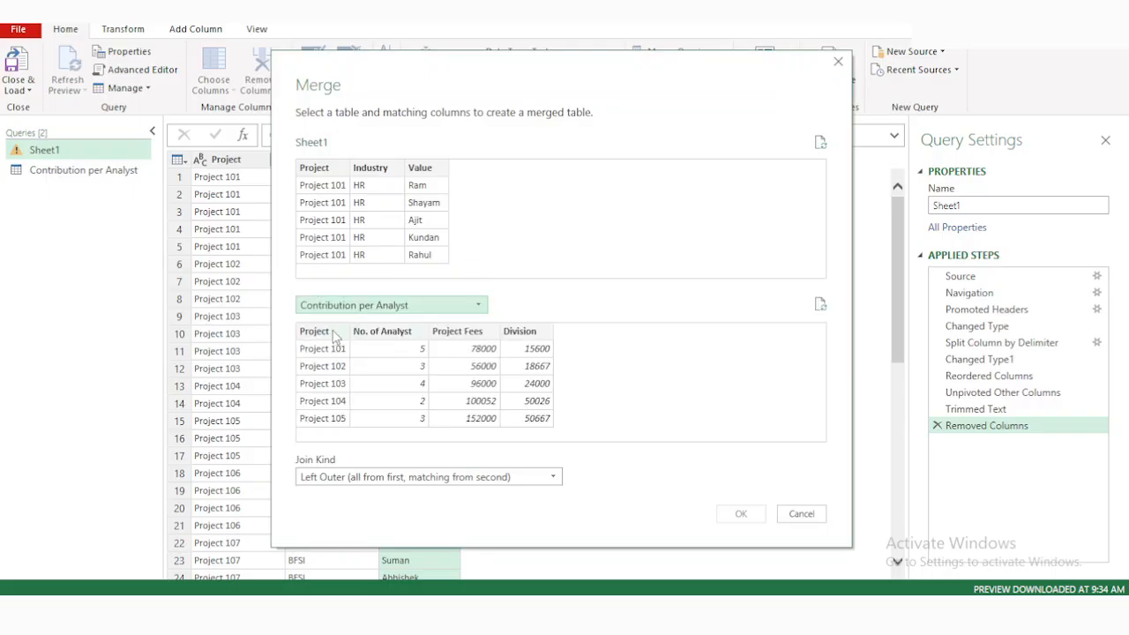
pyautogui.click(330, 333)
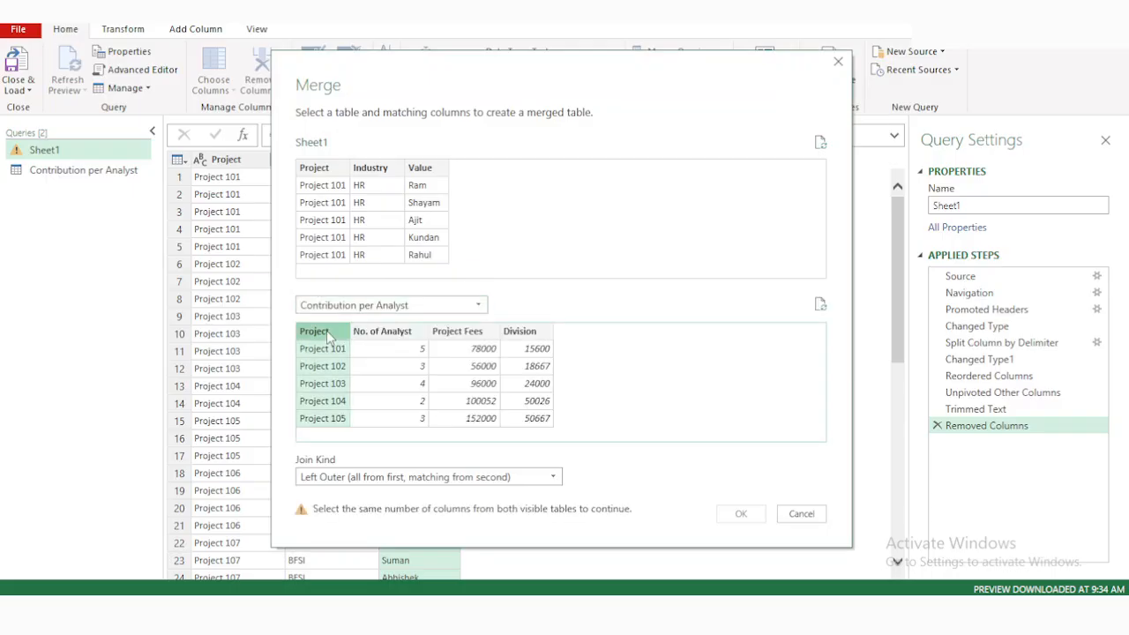
pyautogui.click(321, 169)
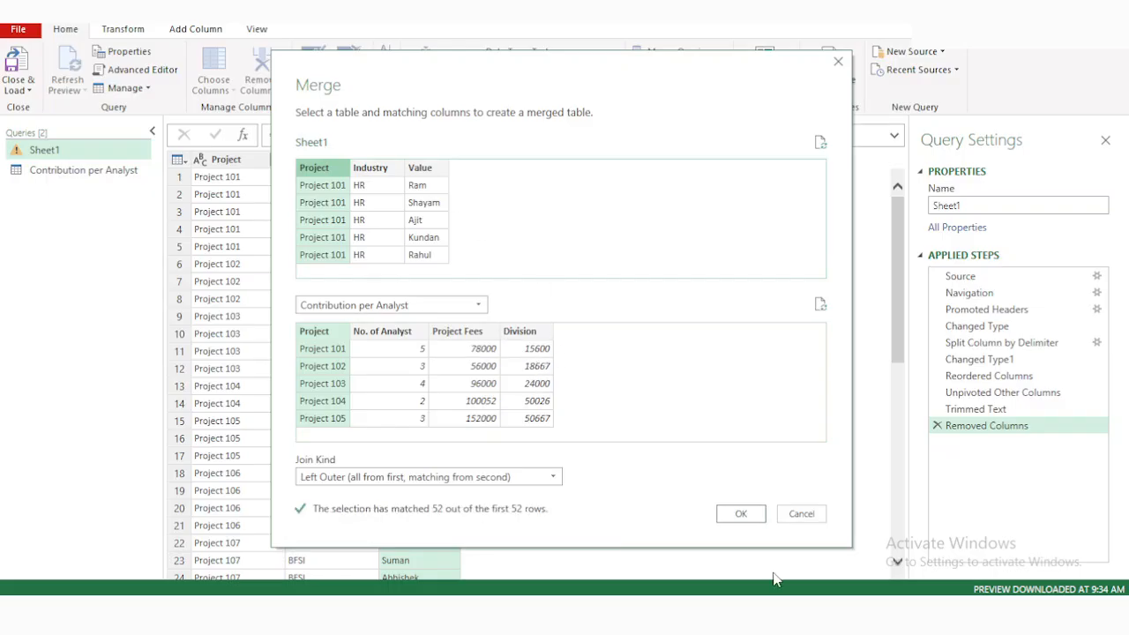
pyautogui.click(741, 515)
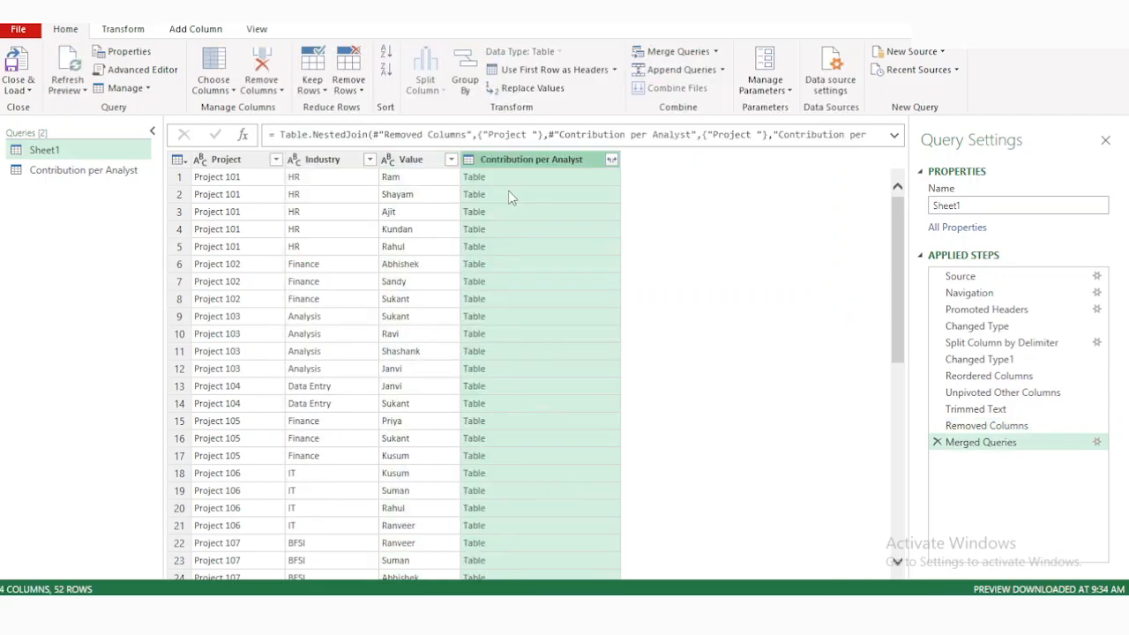
# Expand the merged Contribution per Analyst table column so that only its Division field is included.
pyautogui.click(611, 160)
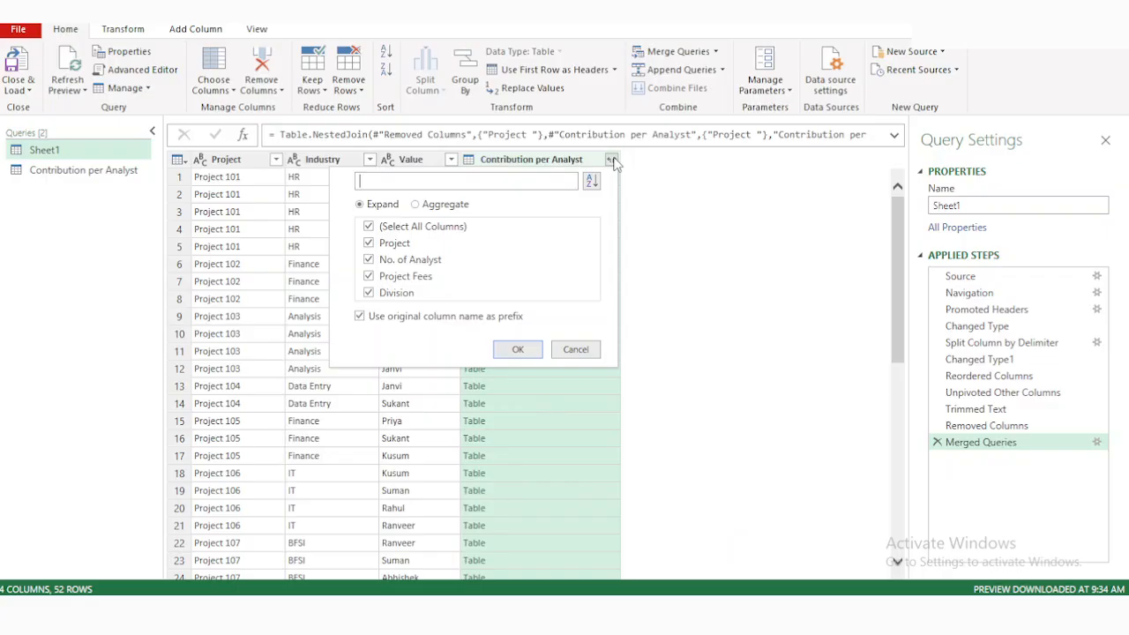
pyautogui.click(368, 228)
pyautogui.click(368, 293)
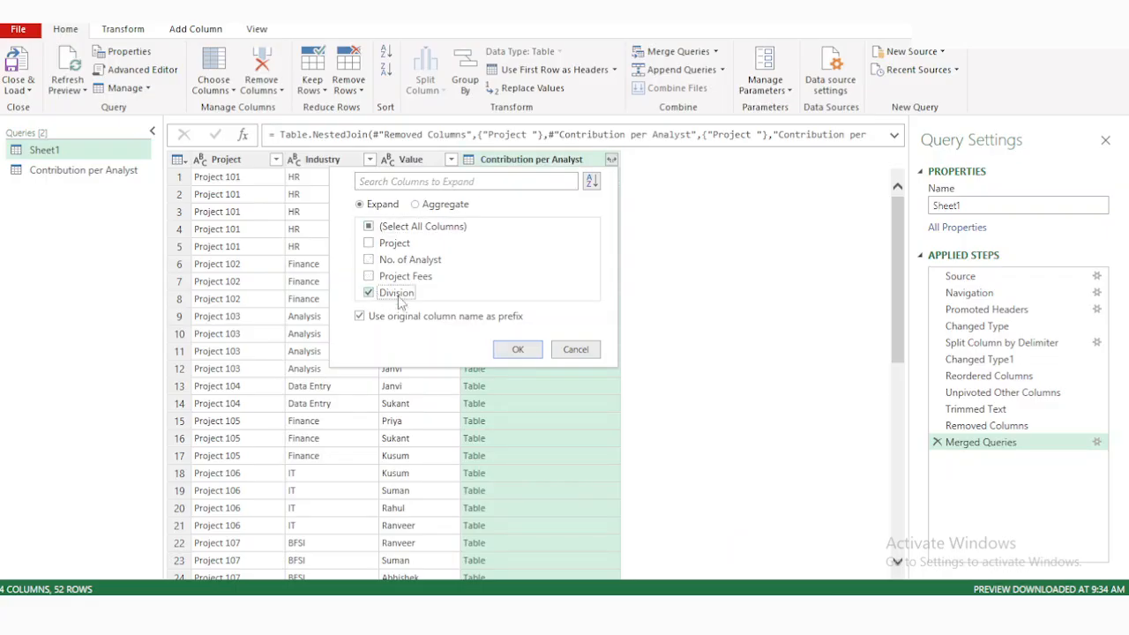
pyautogui.click(517, 350)
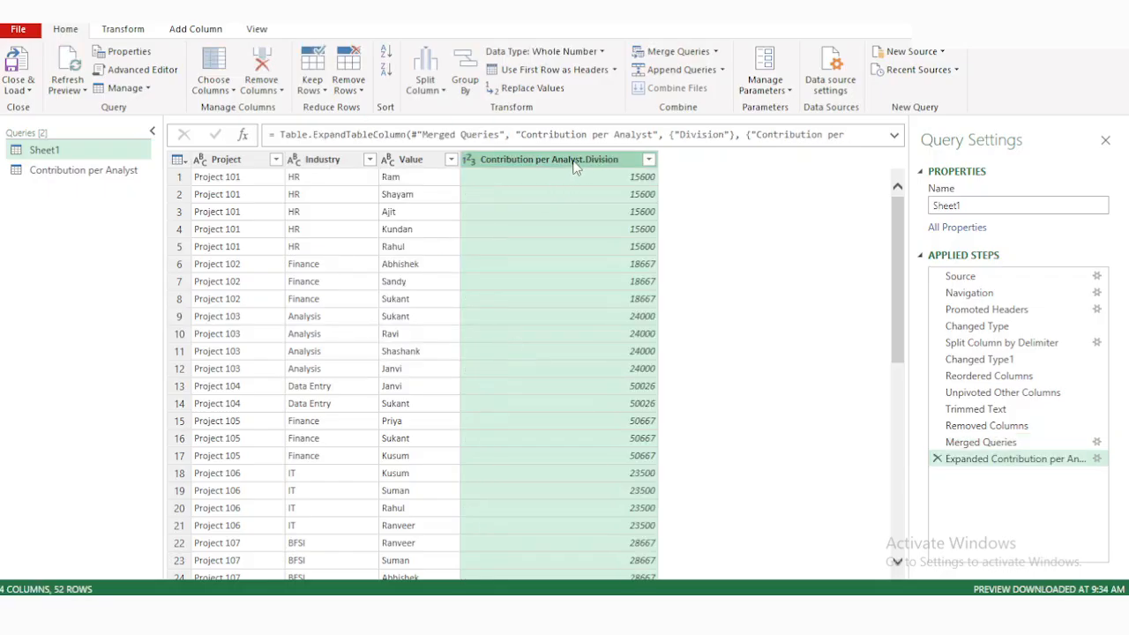
# Rename the expanded Division column as Contribution per Analyst.
pyautogui.doubleClick(608, 163)
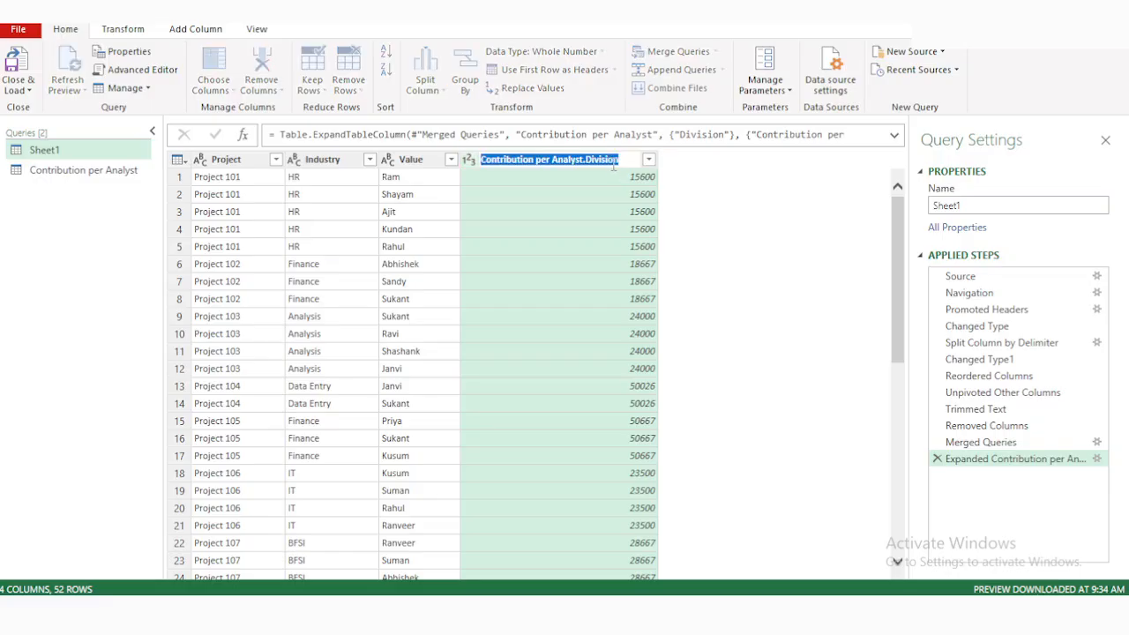
pyautogui.press('Return')
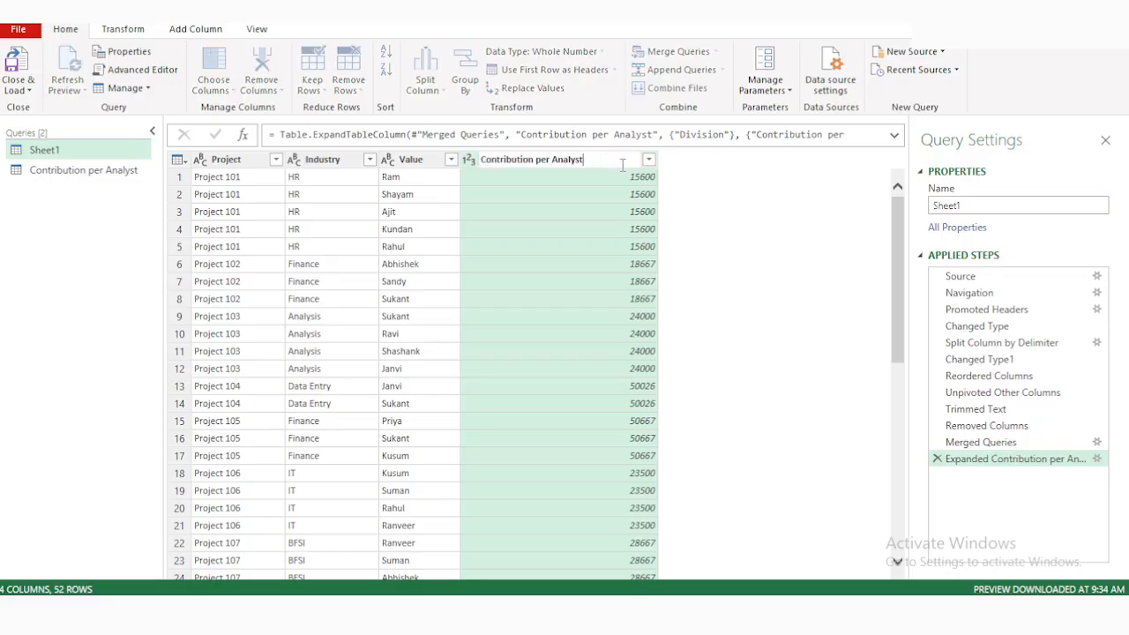
pyautogui.click(782, 249)
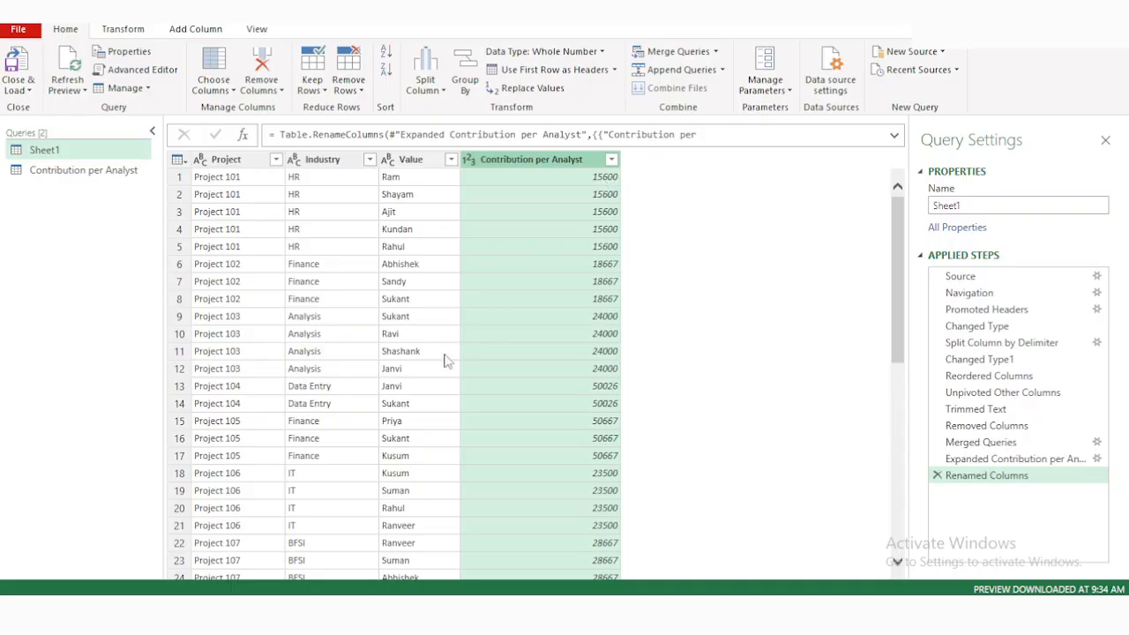
# Duplicate the Sheet1 query, including its merged contribution column, as a separate query.
pyautogui.scroll(-5, 414, 432)
pyautogui.scroll(5, 415, 432)
pyautogui.rightClick(95, 152)
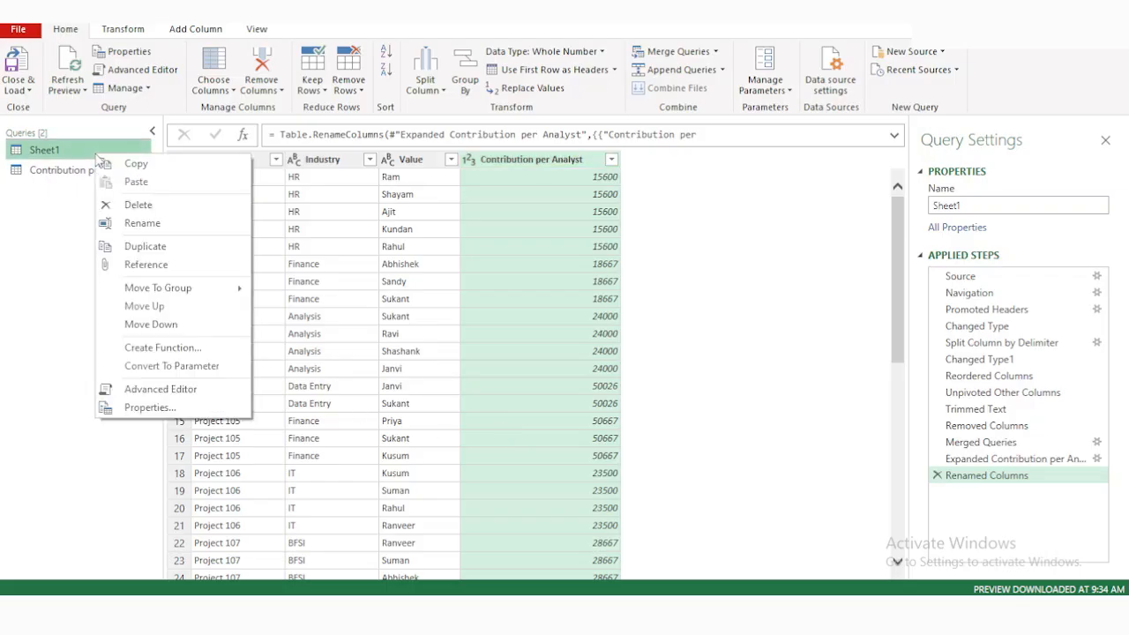
pyautogui.click(150, 250)
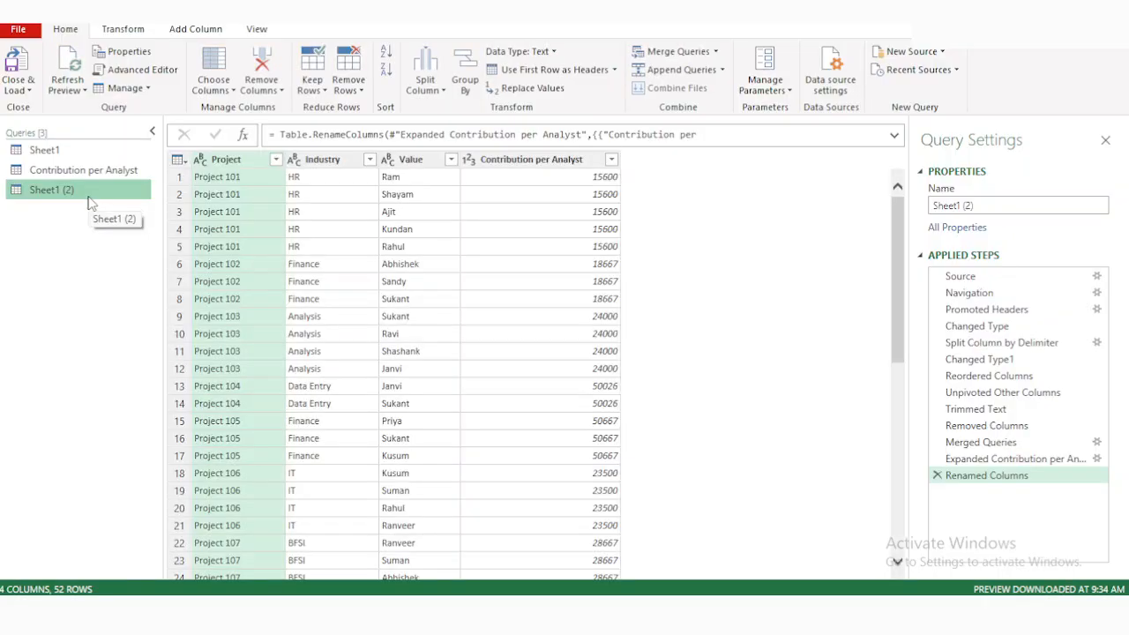
# Start a basic Group By on the duplicated query and group it by the Value column.
pyautogui.click(141, 29)
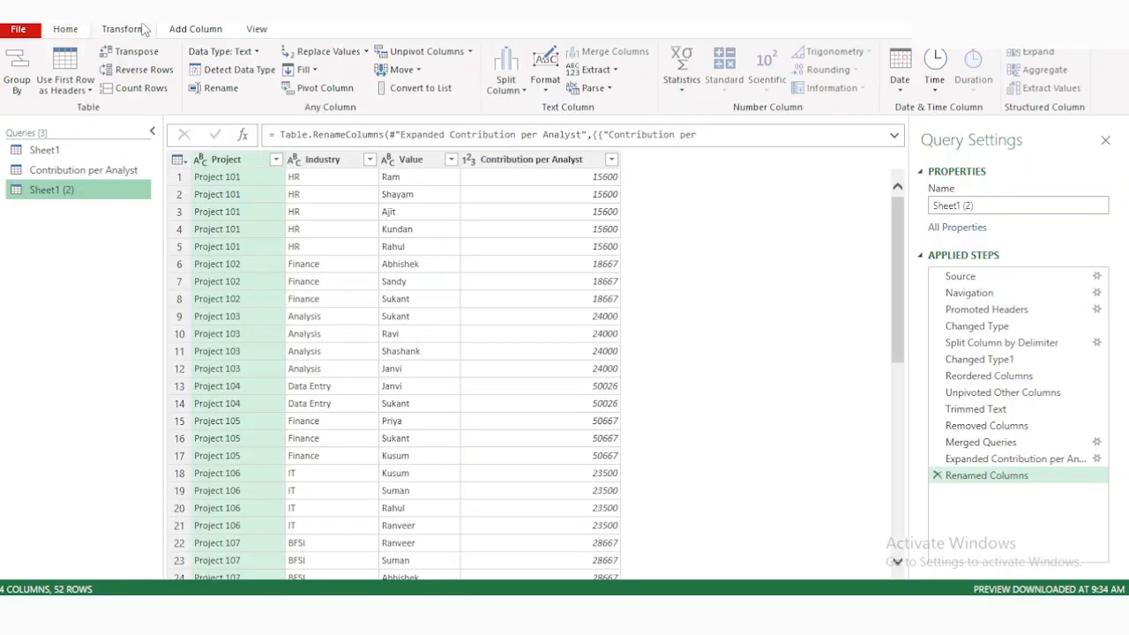
pyautogui.click(10, 58)
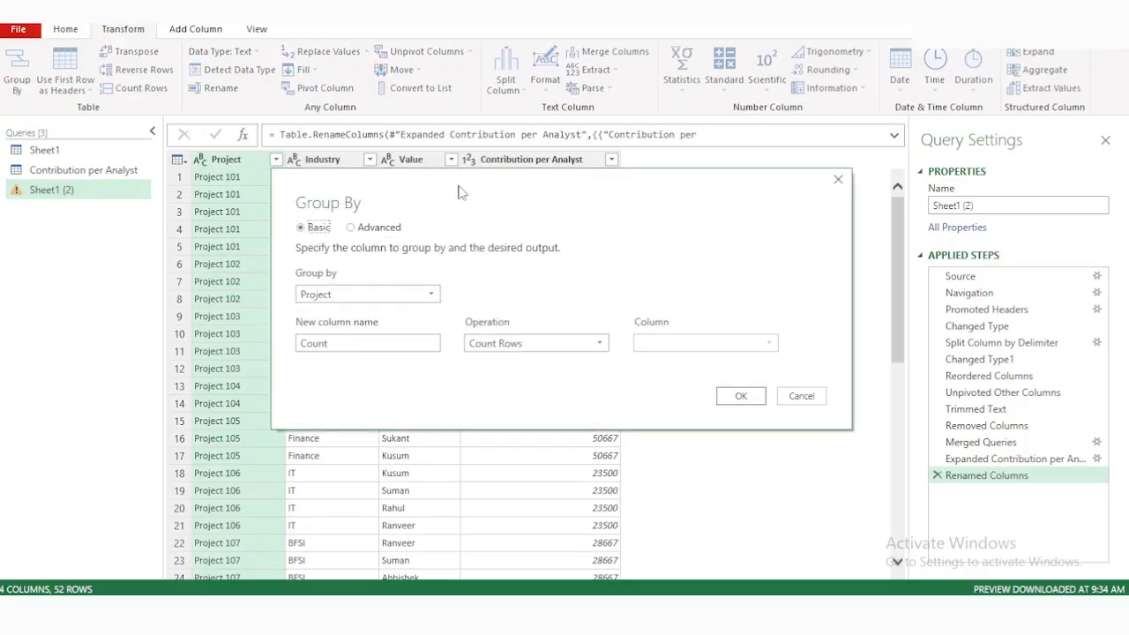
pyautogui.moveTo(454, 177); pyautogui.dragTo(451, 217)
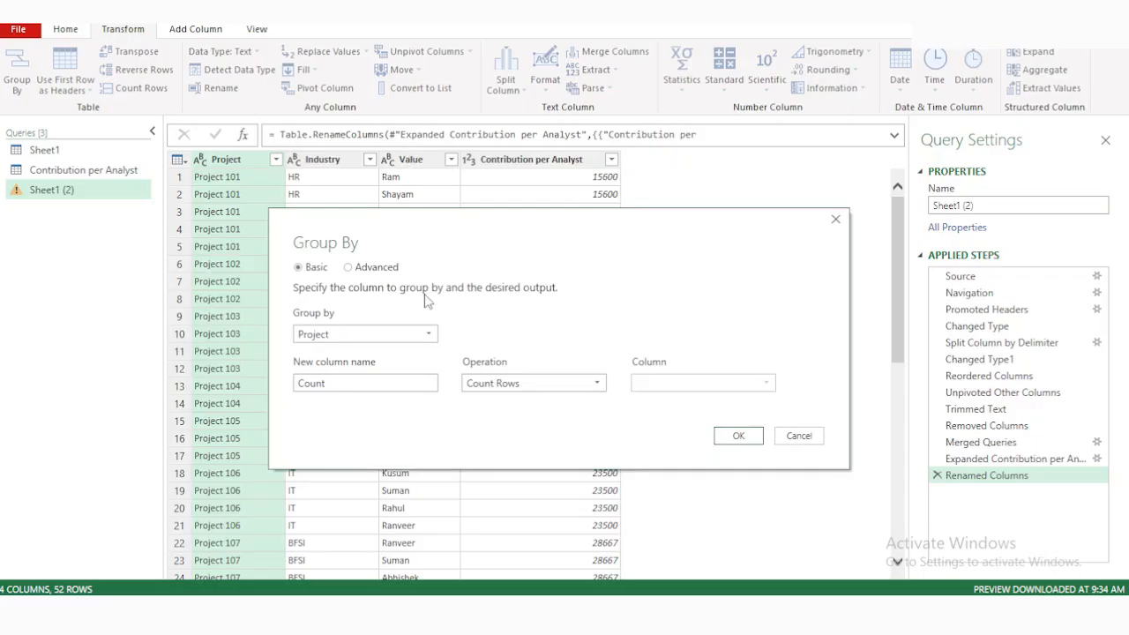
pyautogui.click(380, 333)
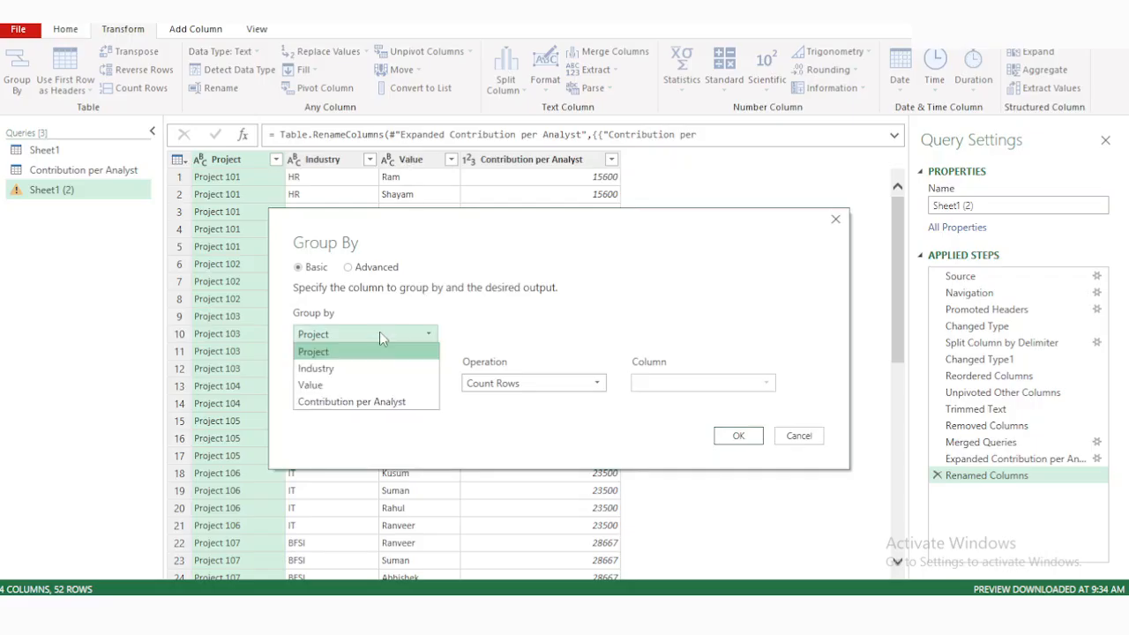
pyautogui.click(339, 385)
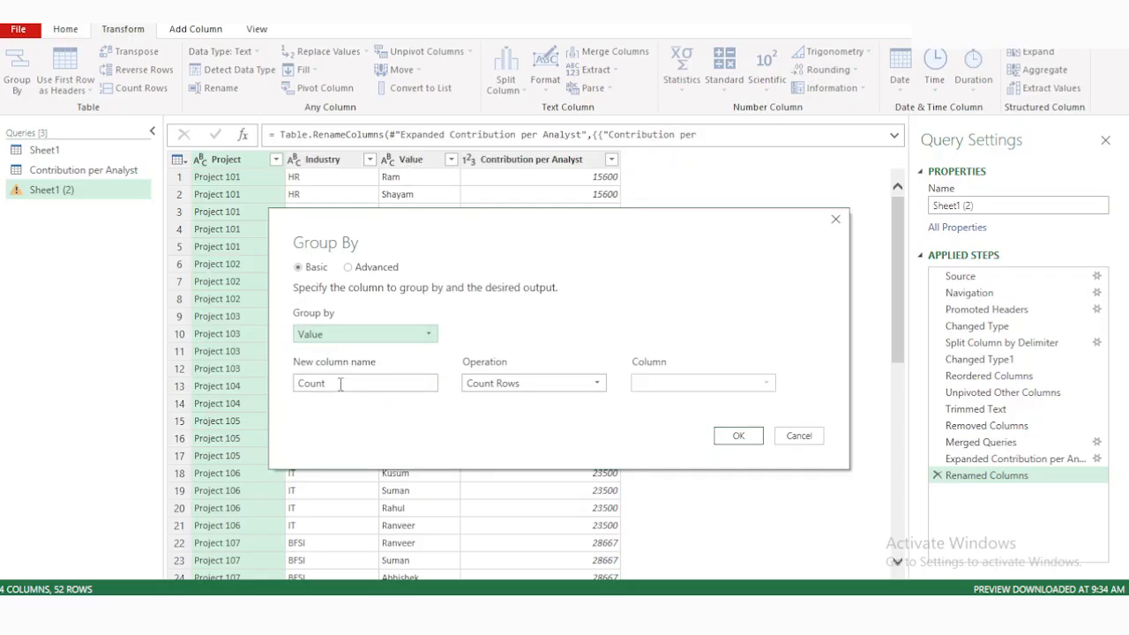
# Complete the Group By with a Total Contribution column that sums Contribution per Analyst.
pyautogui.click(384, 383)
pyautogui.doubleClick(328, 385)
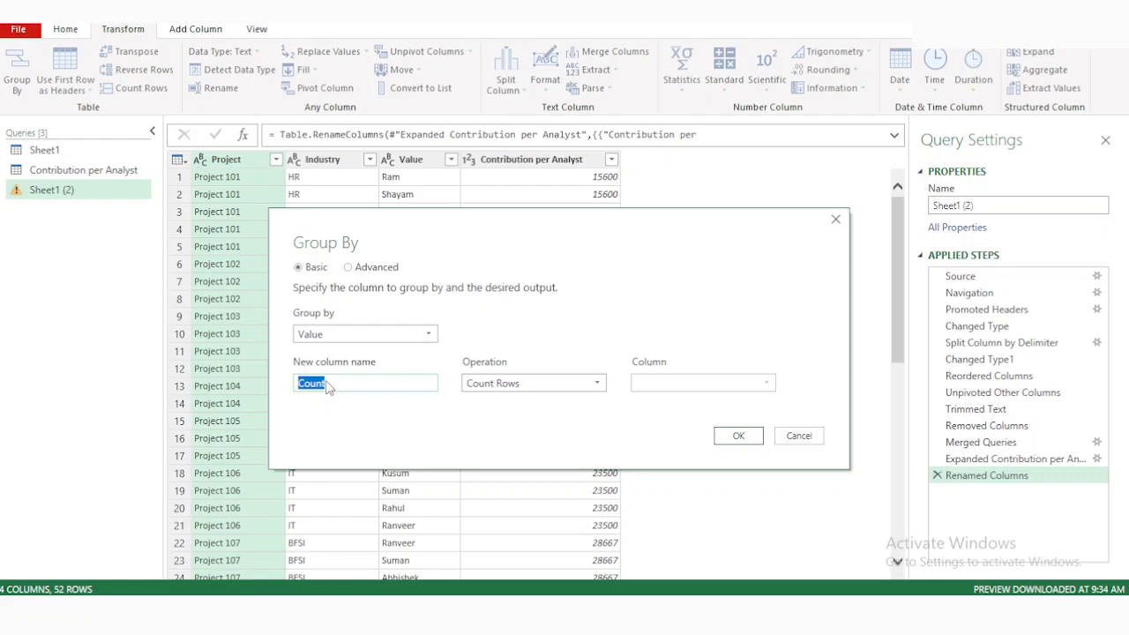
pyautogui.write('Total Contribution')
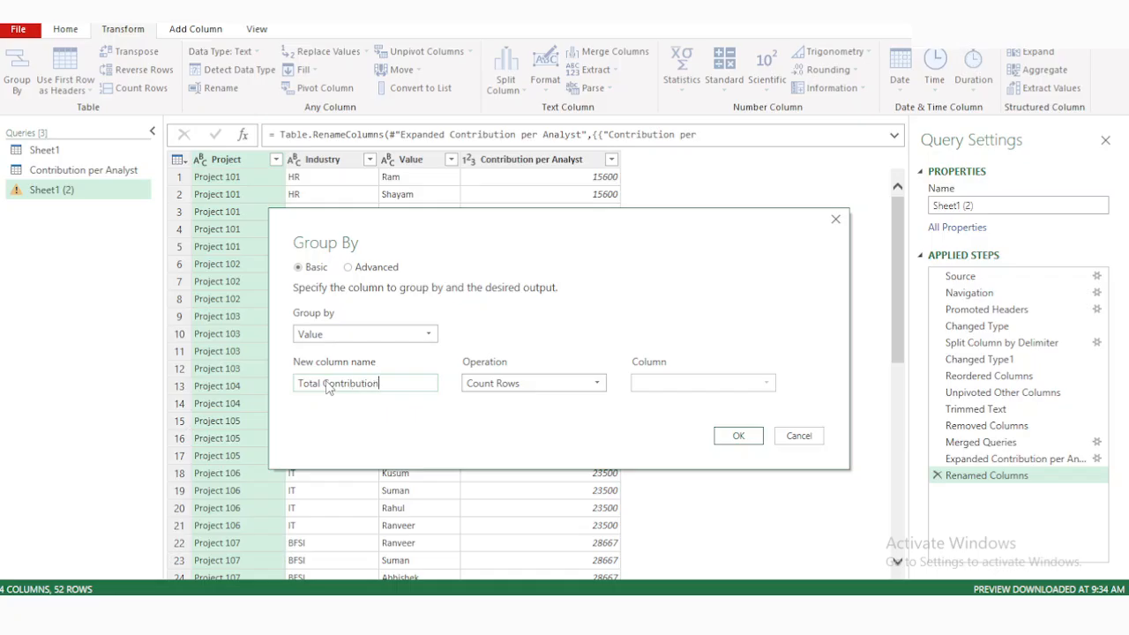
pyautogui.click(536, 383)
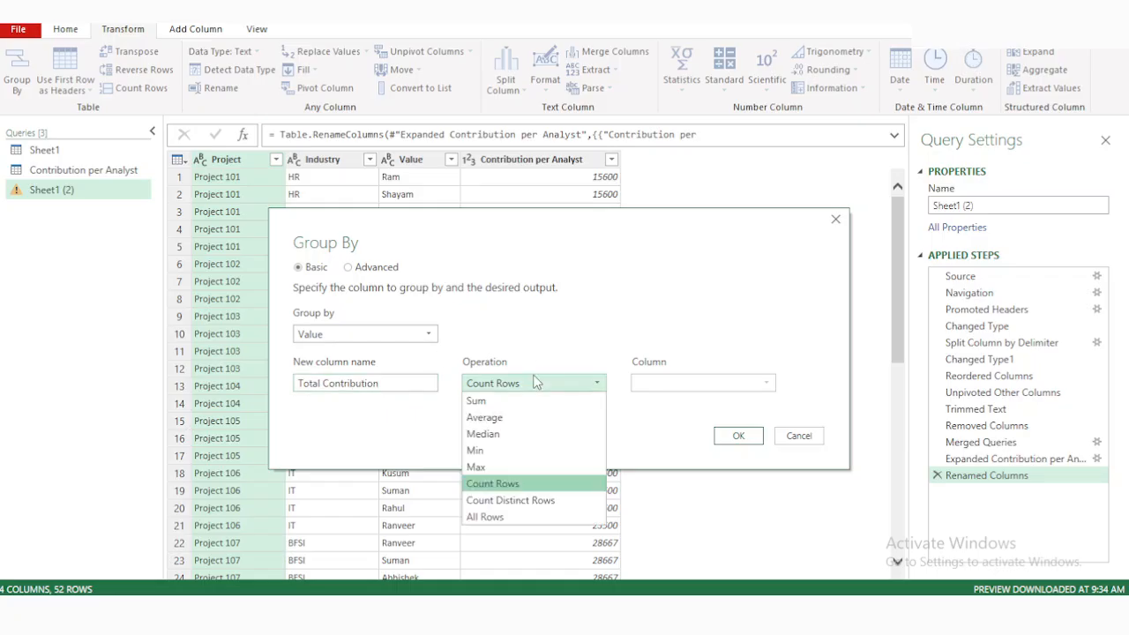
pyautogui.click(476, 400)
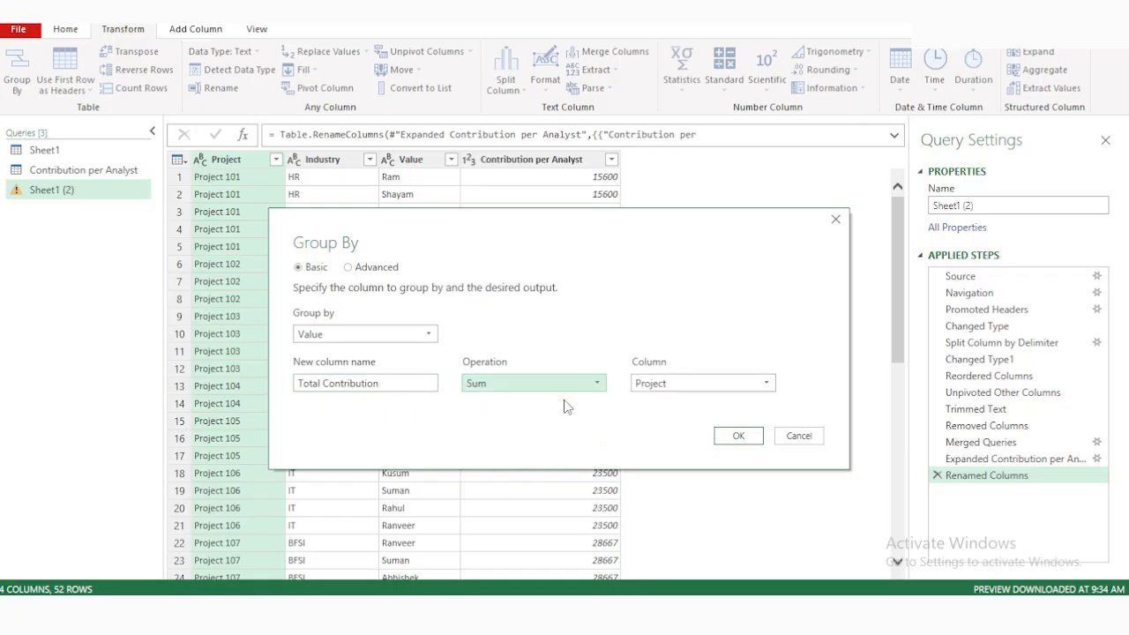
pyautogui.click(686, 384)
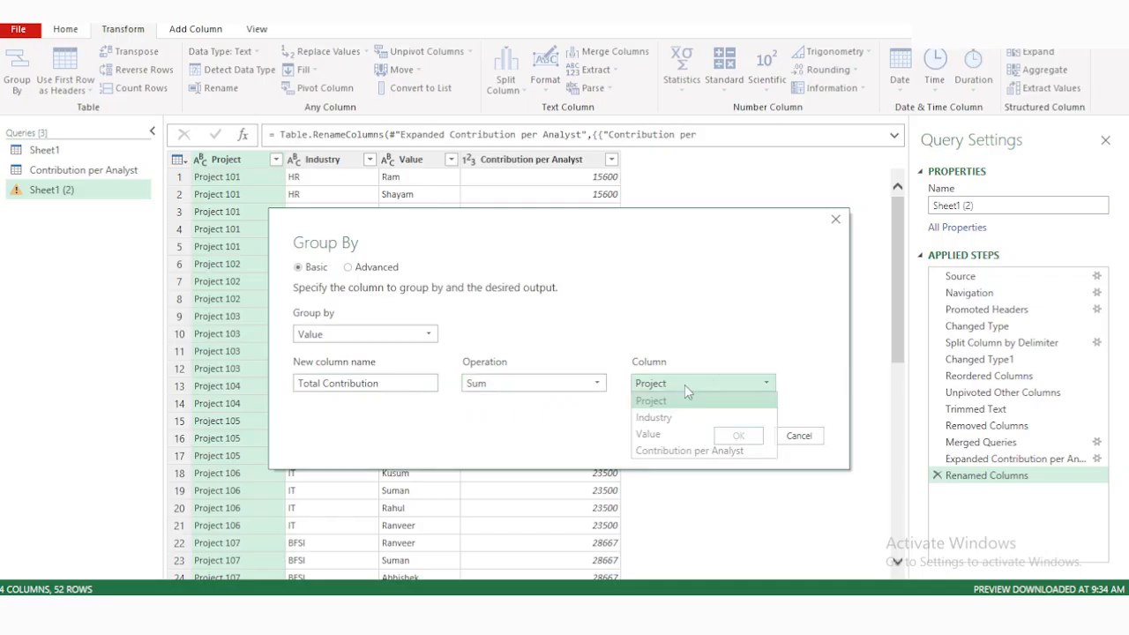
pyautogui.click(663, 451)
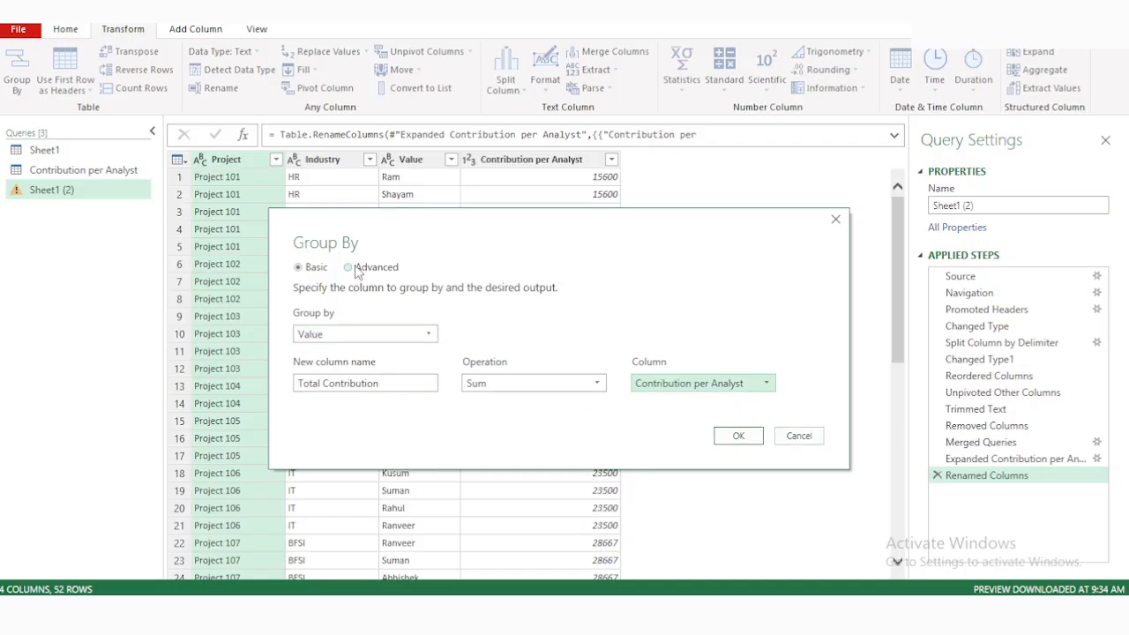
pyautogui.click(738, 436)
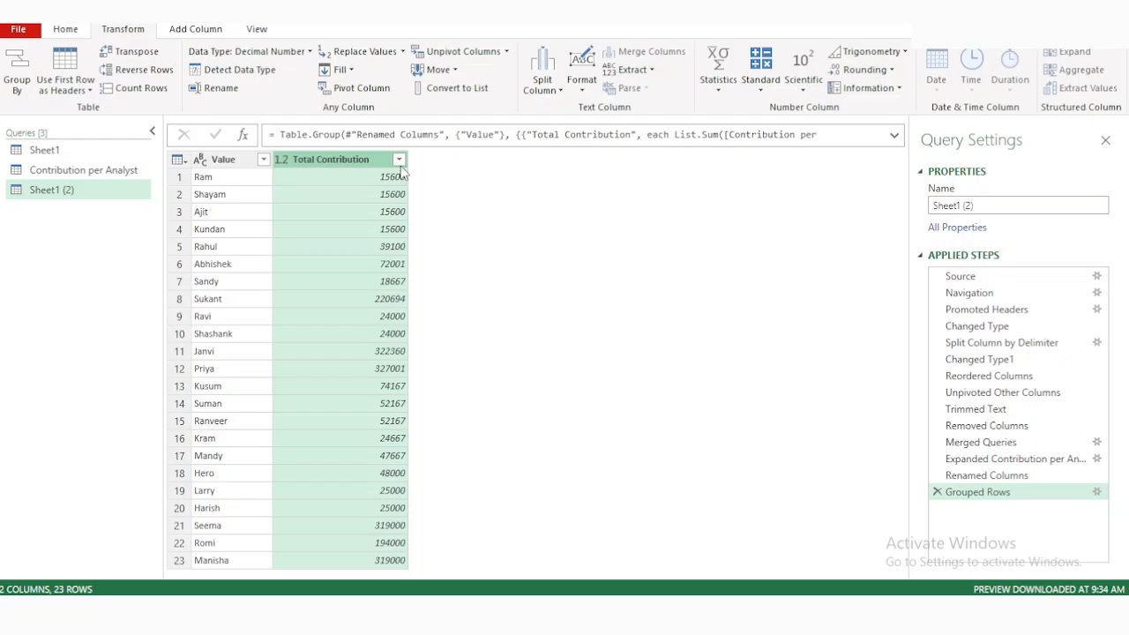
# Sort the grouped rows by Total Contribution in descending order.
pyautogui.click(398, 160)
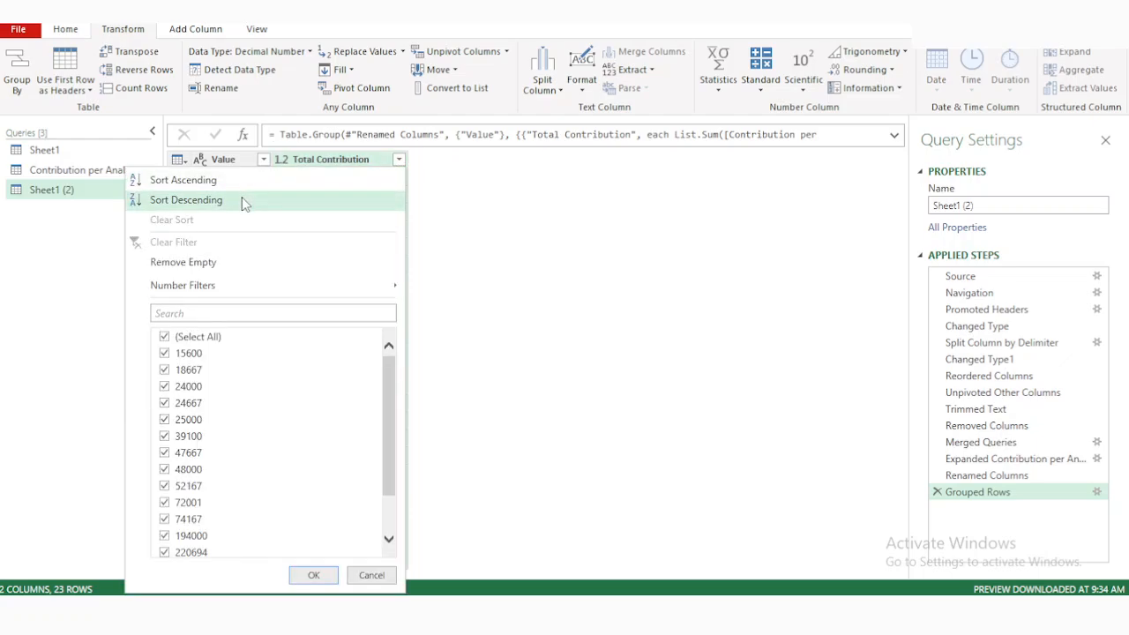
pyautogui.click(243, 202)
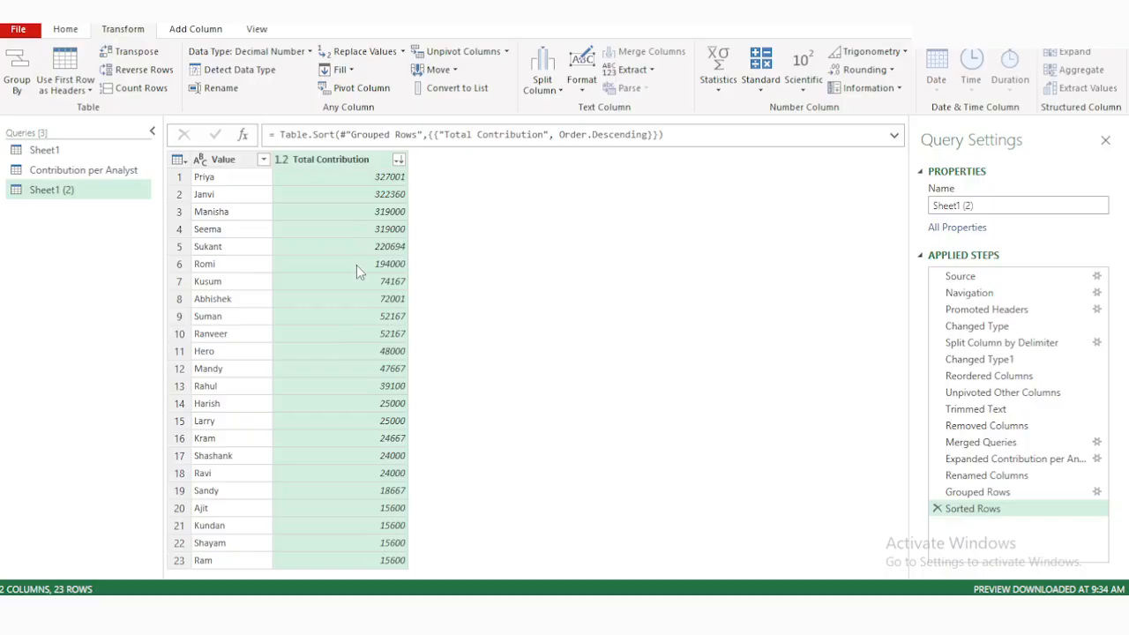
# Rename the duplicated Sheet1 (2) query as Top Contributor.
pyautogui.click(49, 151)
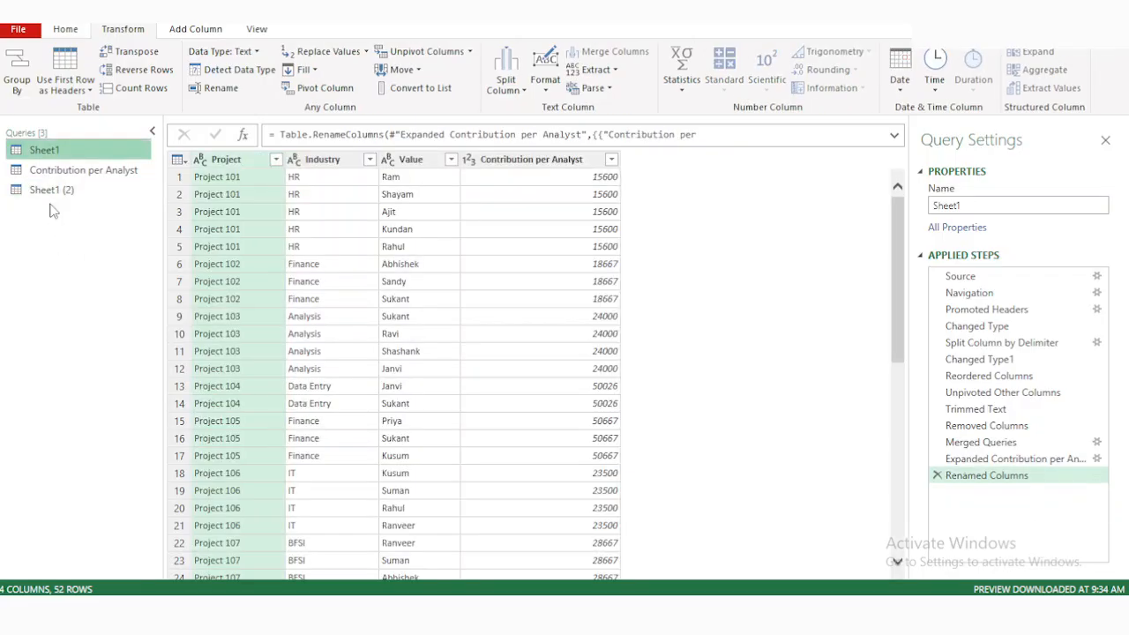
pyautogui.doubleClick(51, 192)
pyautogui.write('Top C')
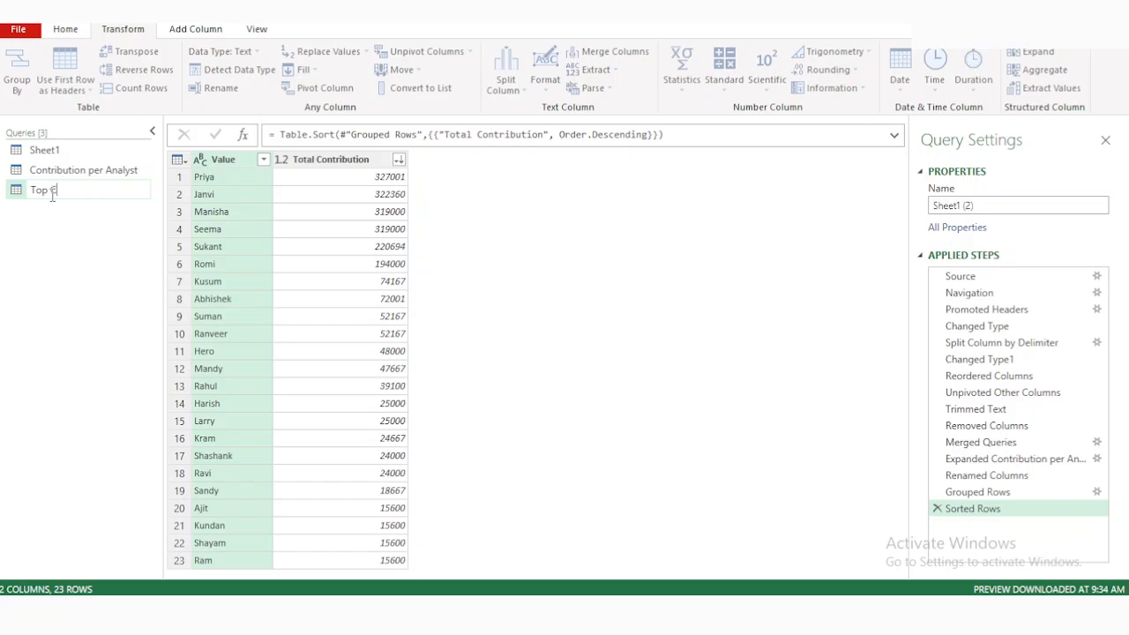
pyautogui.write('ontributor')
pyautogui.press('Return')
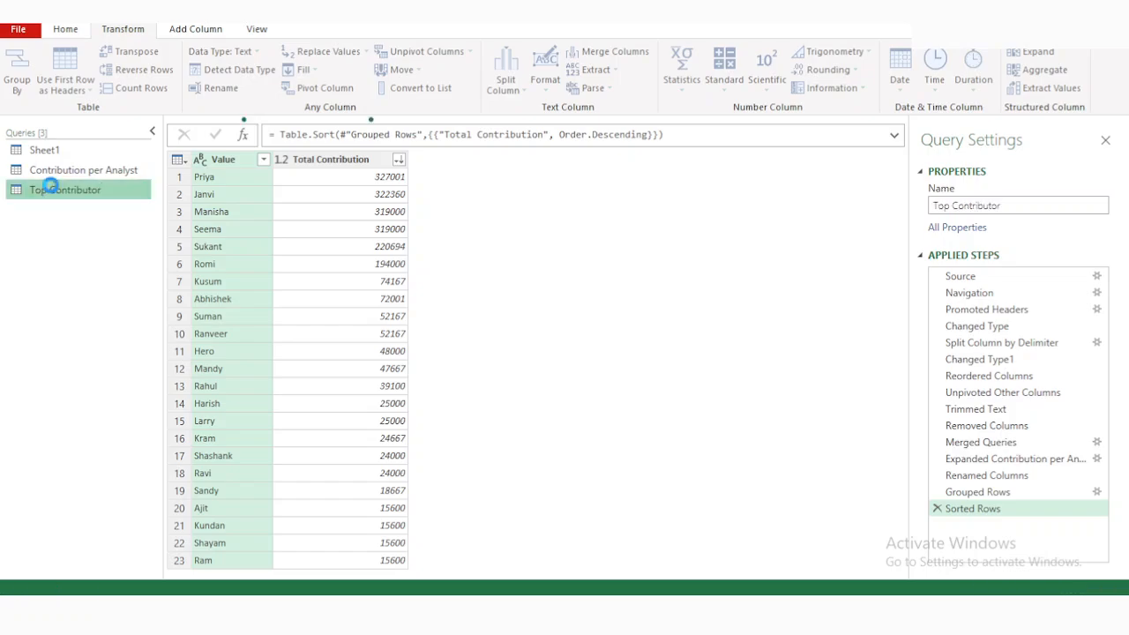
# Rename the Sheet1 query as Raw and load all queries into the workbook.
pyautogui.doubleClick(46, 151)
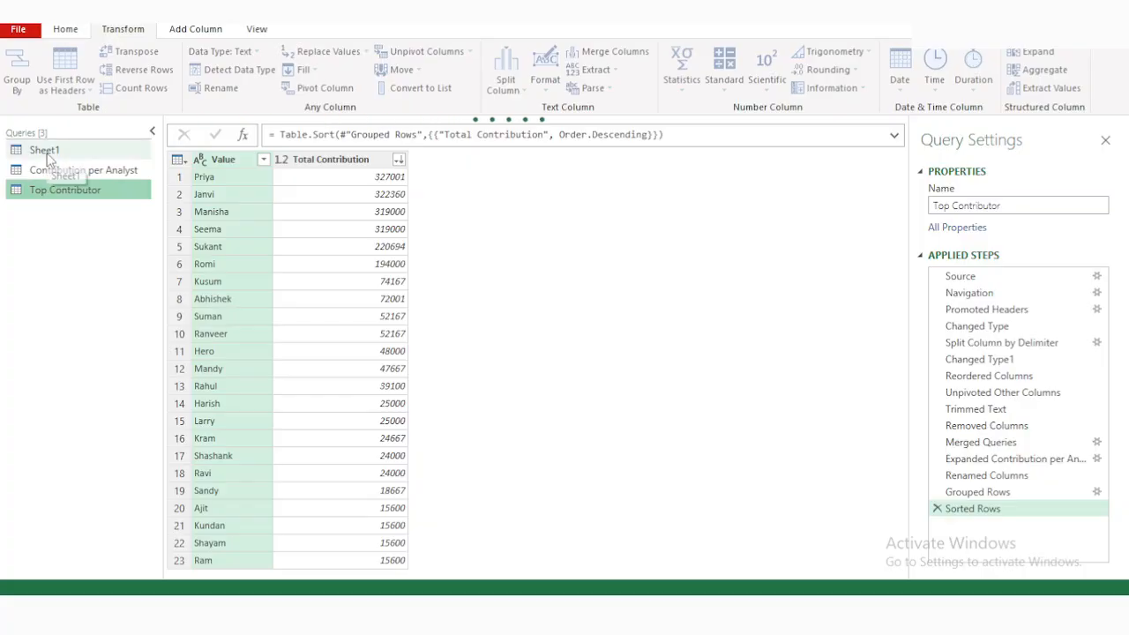
pyautogui.write('Raw')
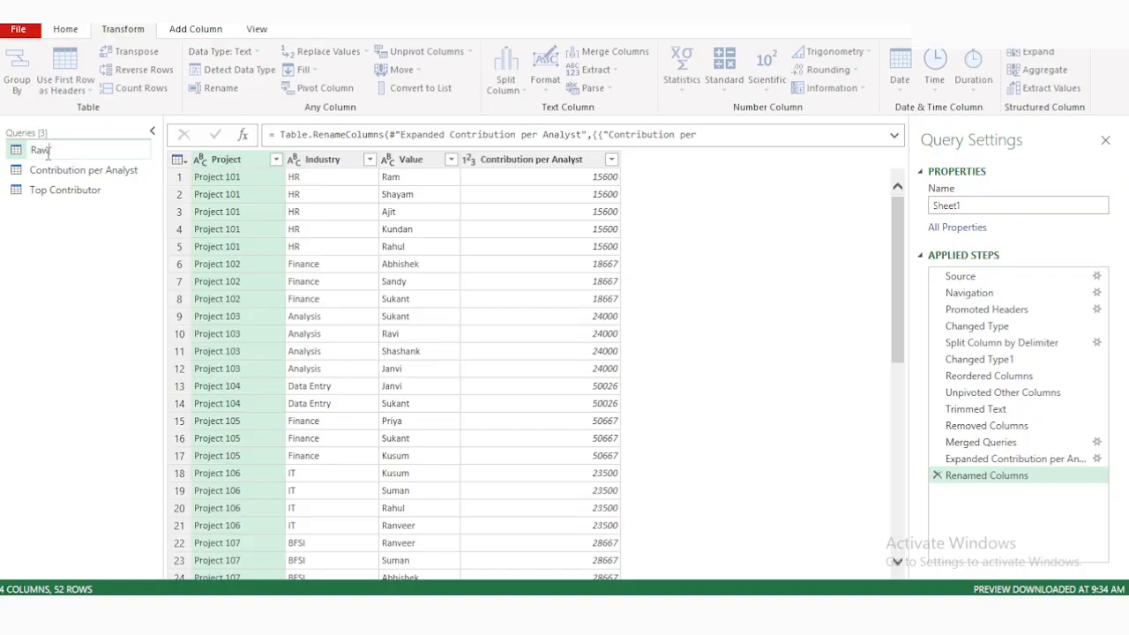
pyautogui.press('Return')
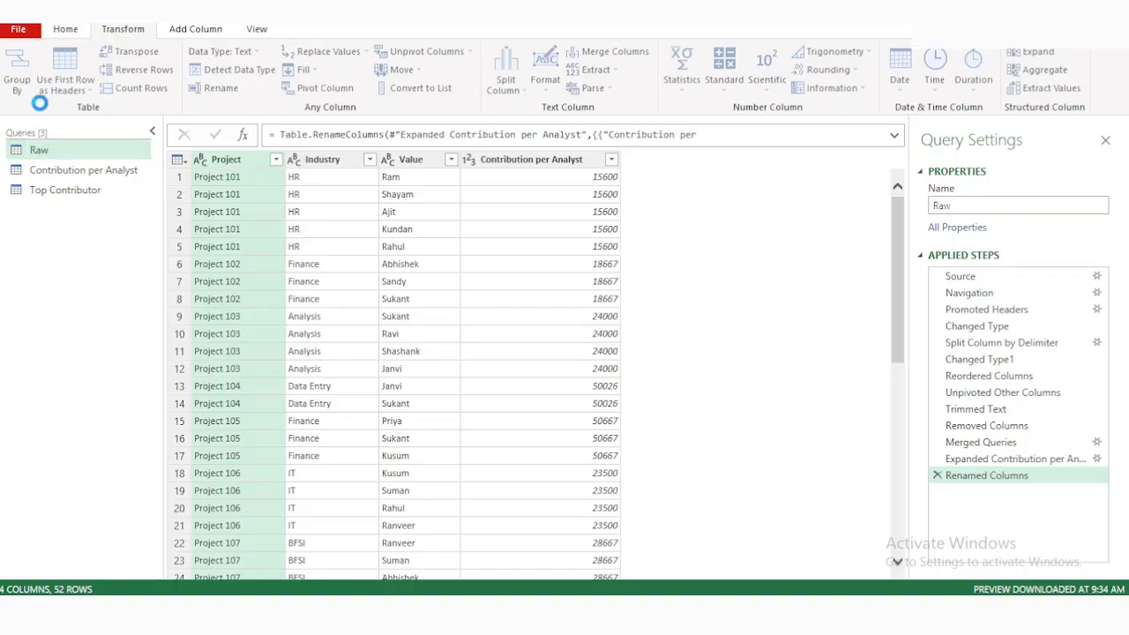
pyautogui.click(79, 32)
pyautogui.click(16, 63)
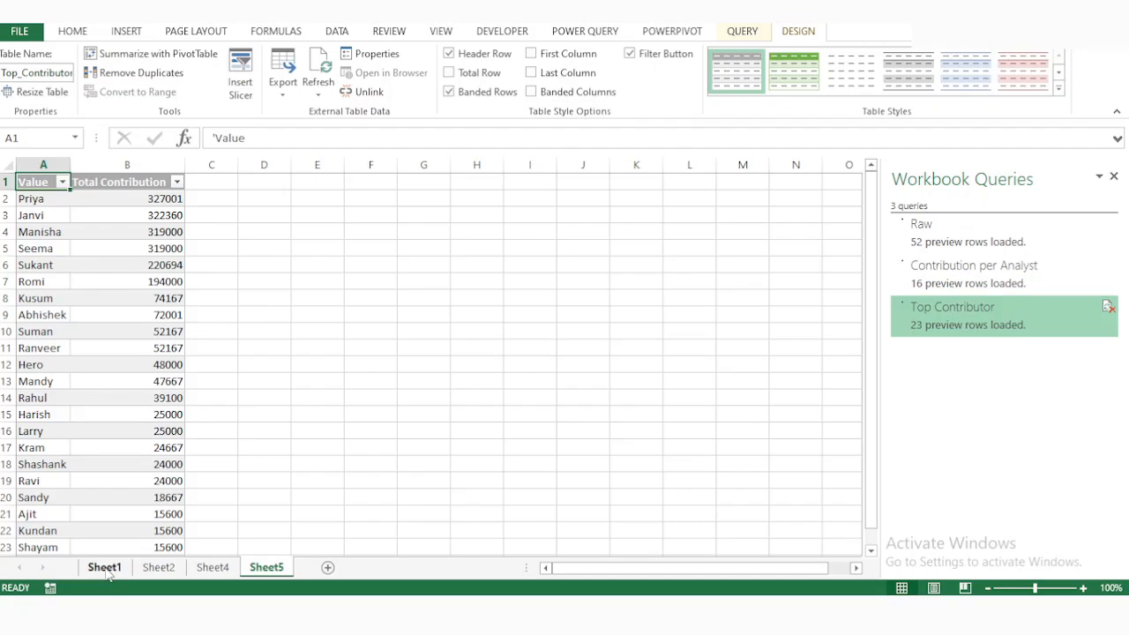
# Start a new project row on Sheet1 by filling the Project 116 name down into cell A18.
pyautogui.click(114, 565)
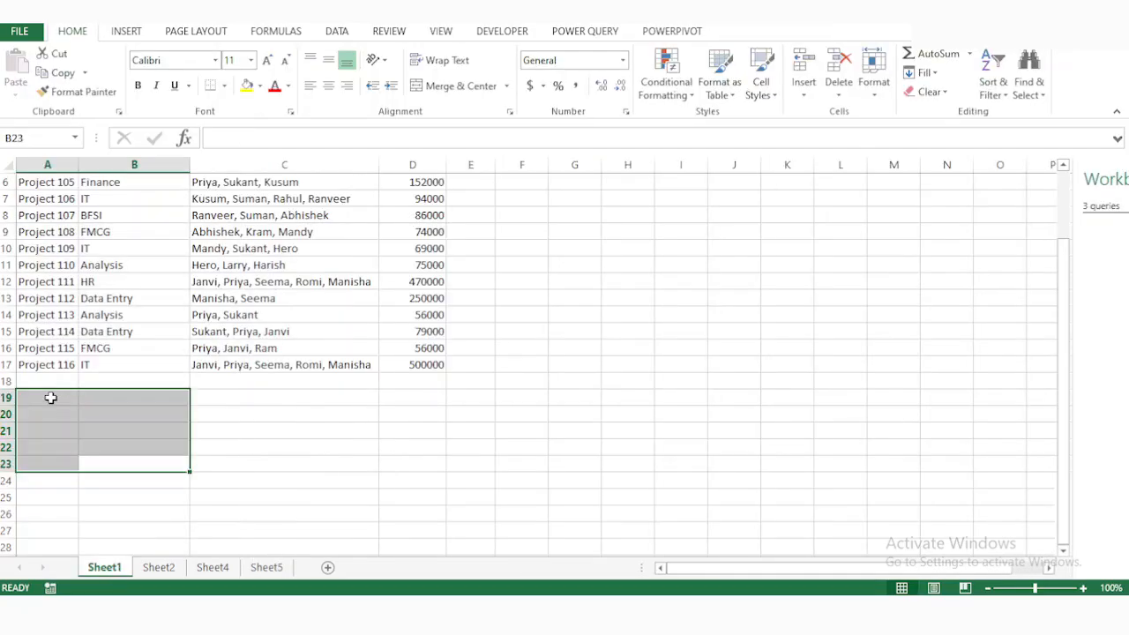
pyautogui.click(50, 398)
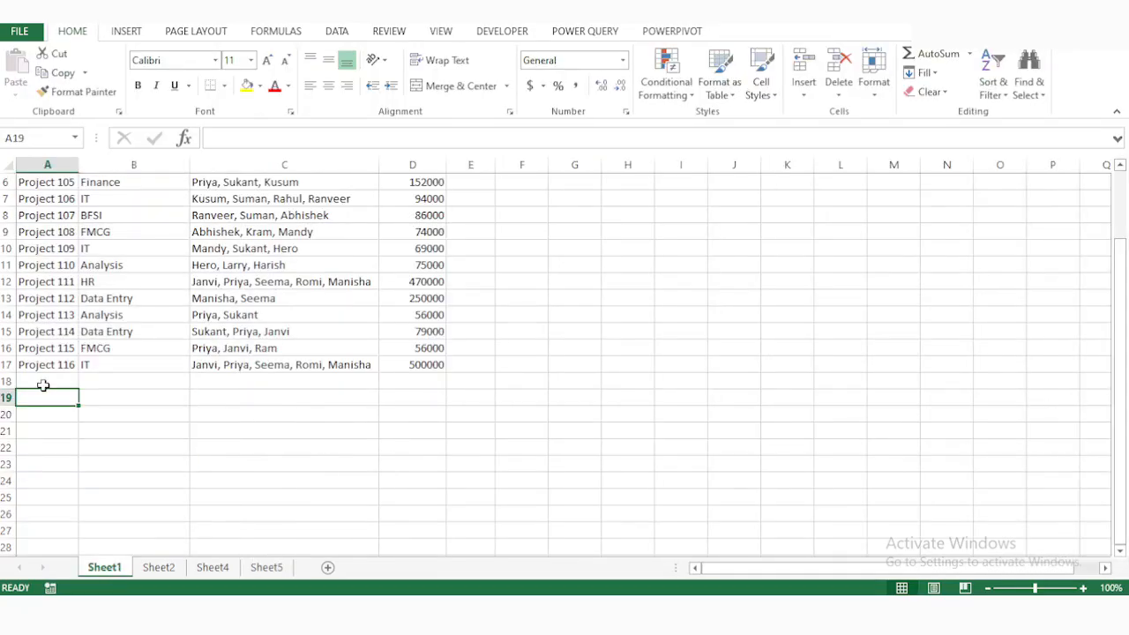
pyautogui.click(43, 382)
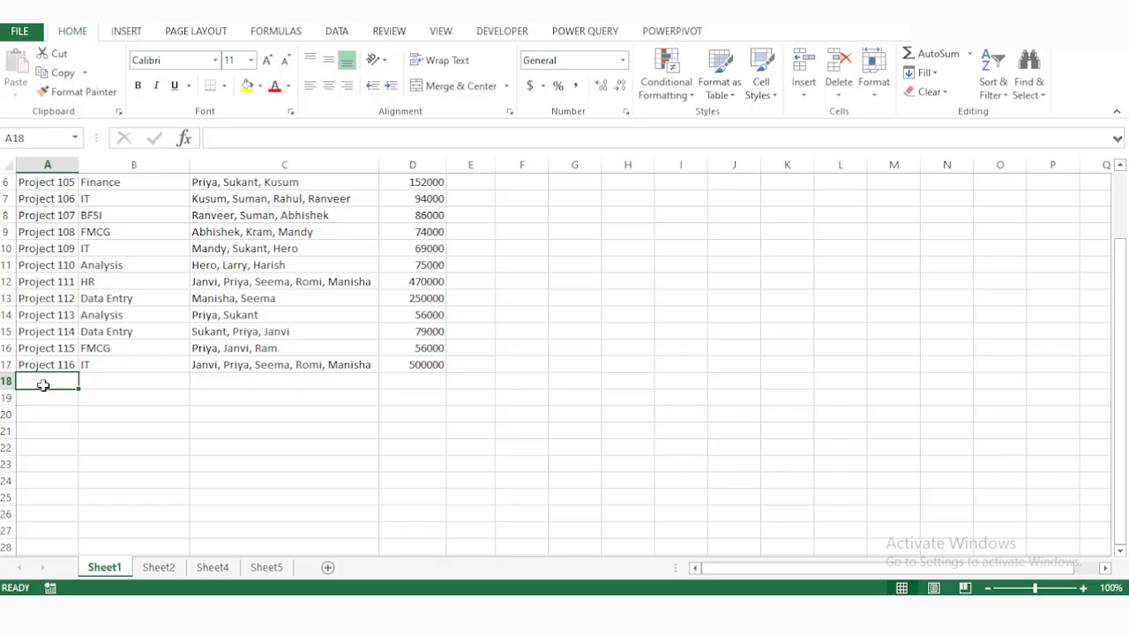
pyautogui.hotkey('ctrl', 'd')
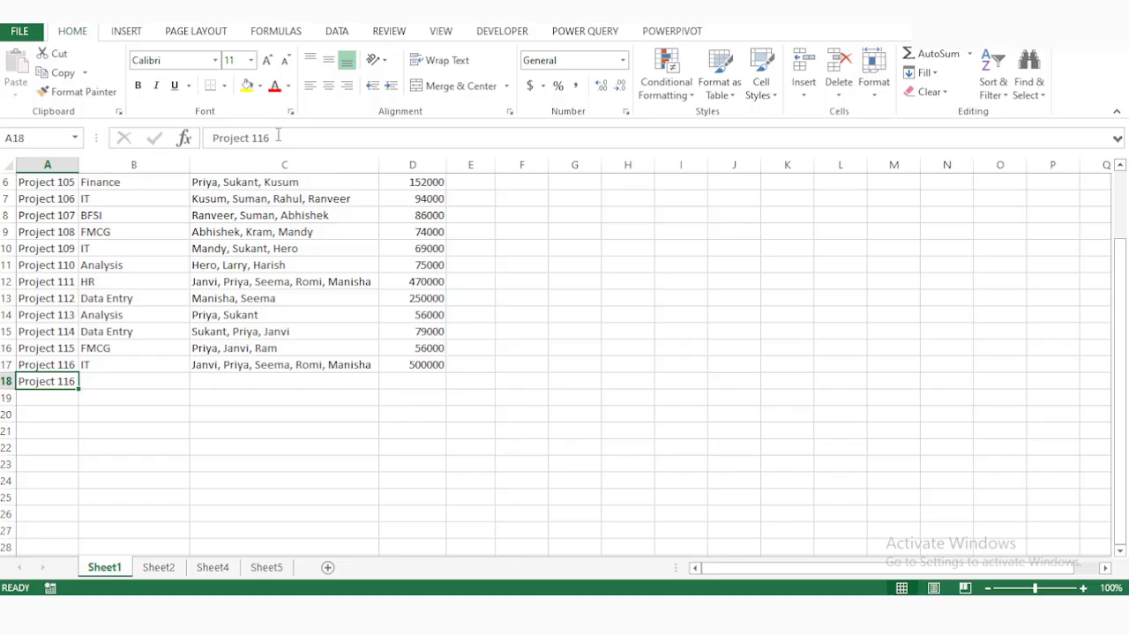
# Review the loaded Raw table on Sheet2 and the Top Contributor totals on Sheet5.
pyautogui.click(159, 568)
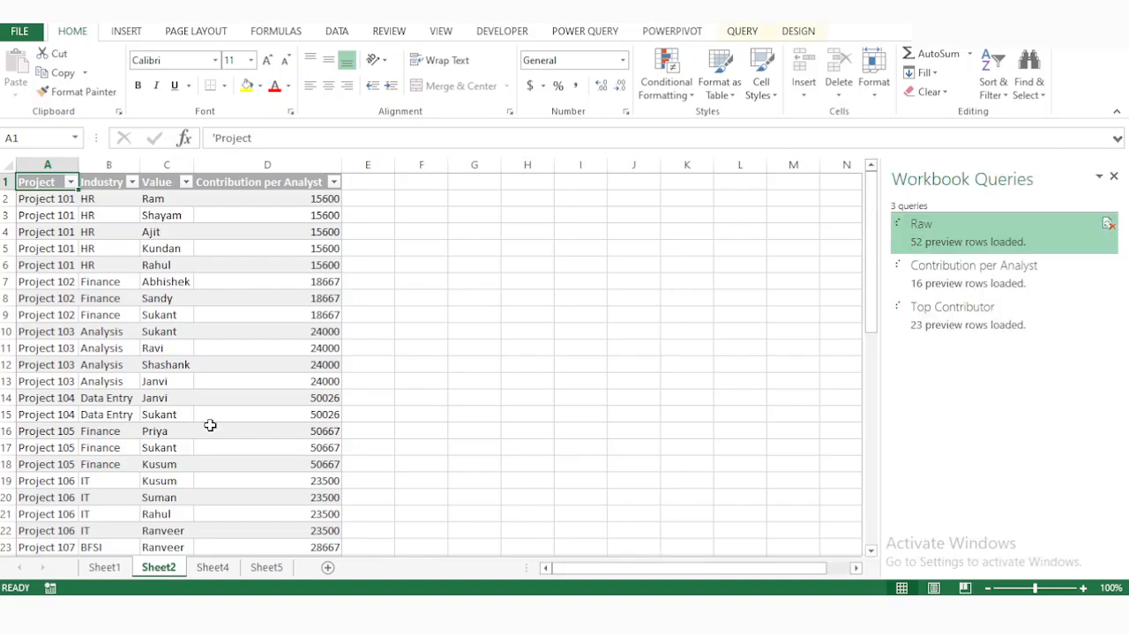
pyautogui.scroll(-6, 210, 425)
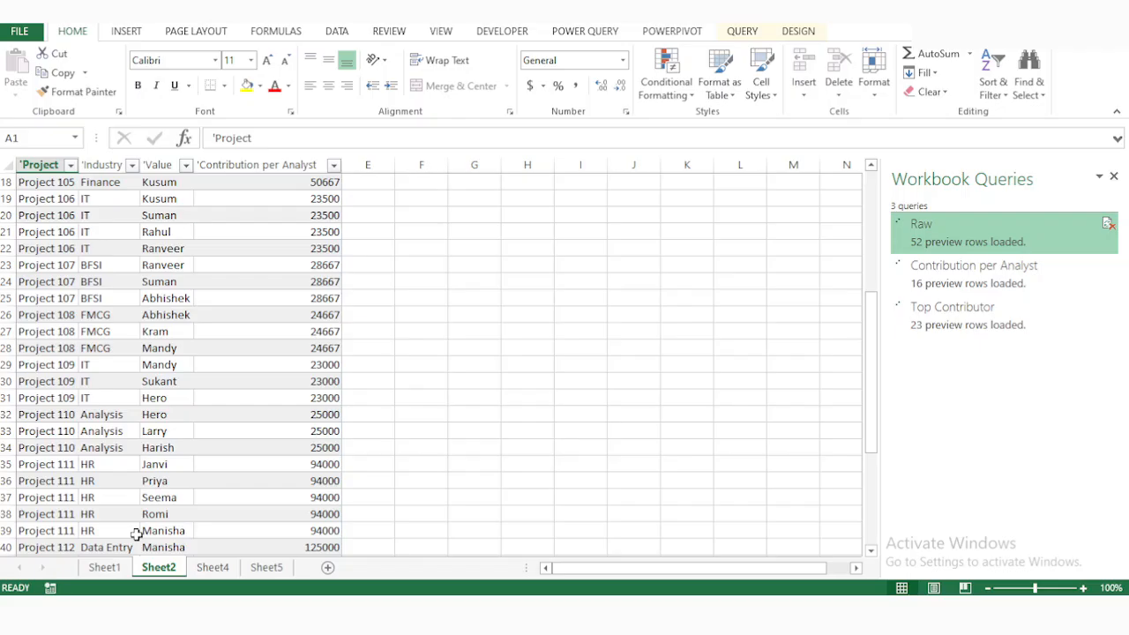
pyautogui.click(267, 567)
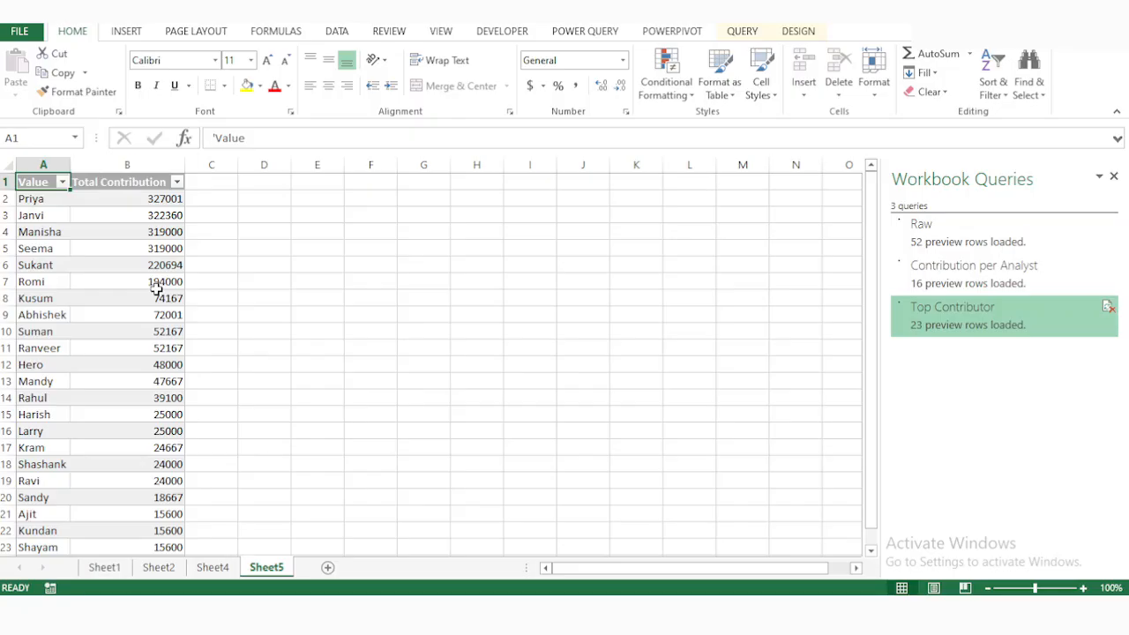
pyautogui.click(157, 286)
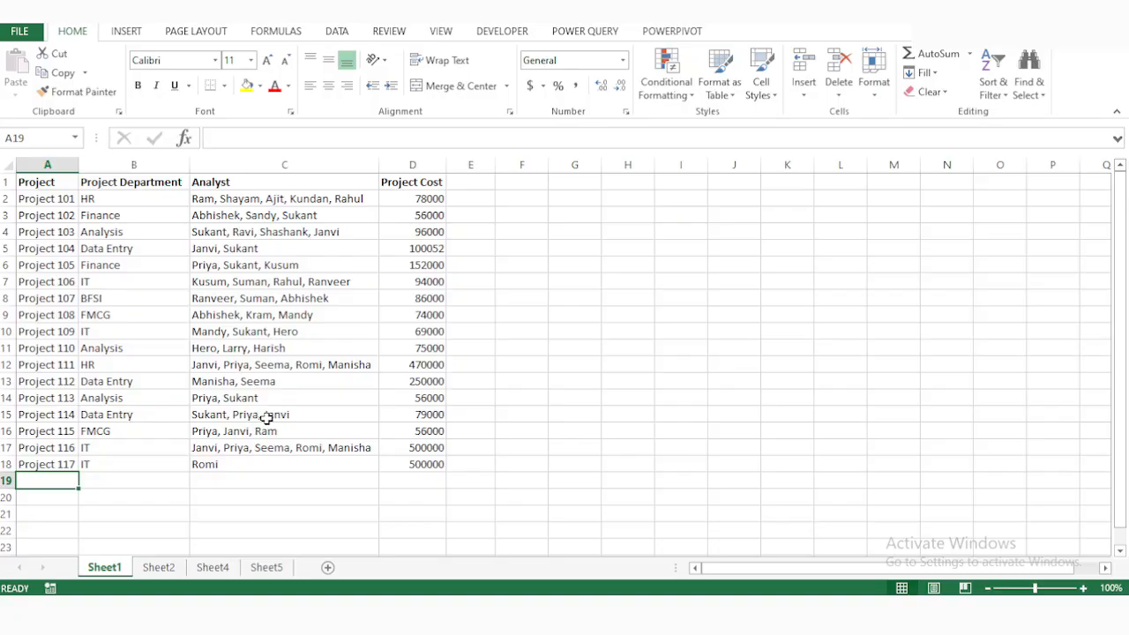
# Rename the Project Department header on Sheet1 as Industry and try refreshing the Top Contributor table.
pyautogui.click(155, 185)
pyautogui.write('IT')
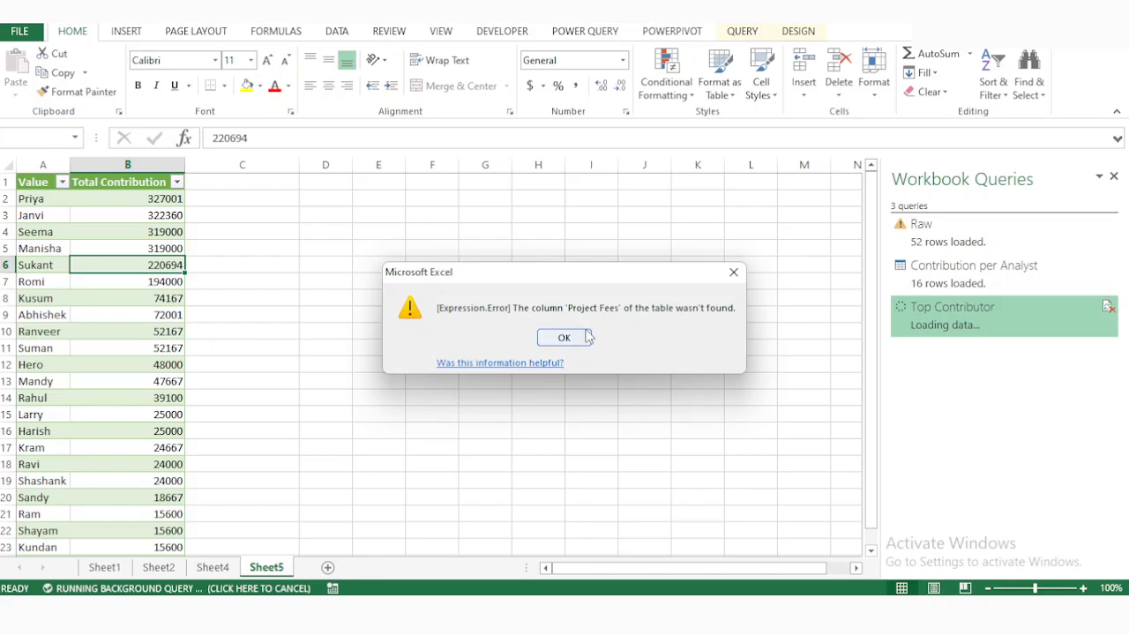
pyautogui.click(587, 337)
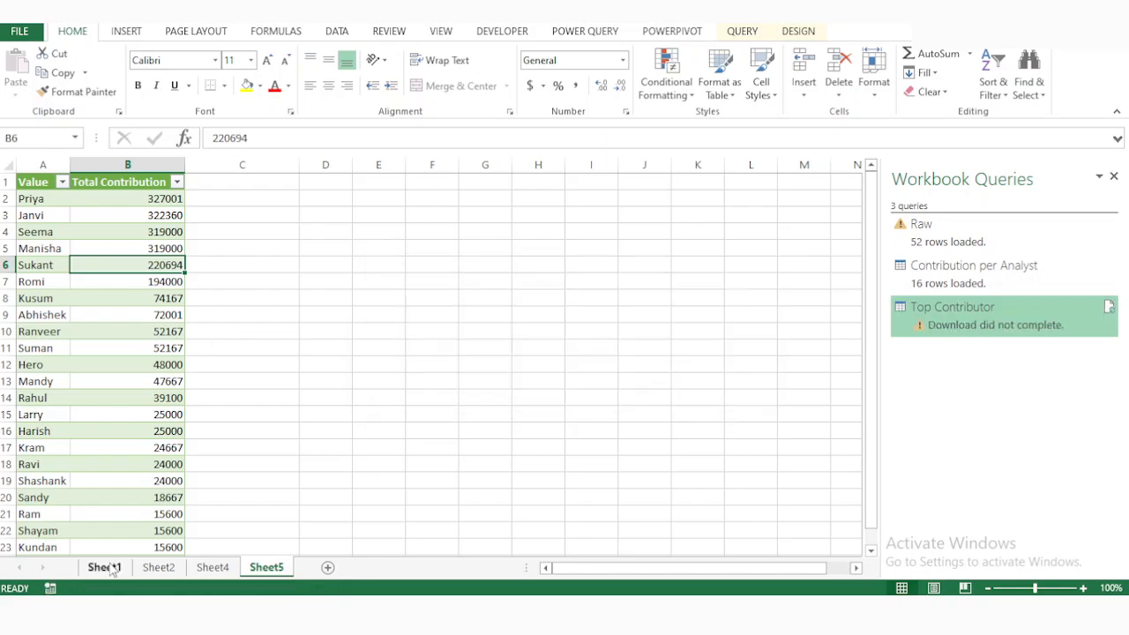
# Rename the Project Cost header in cell D1 of Sheet1 as Project Fees.
pyautogui.click(104, 567)
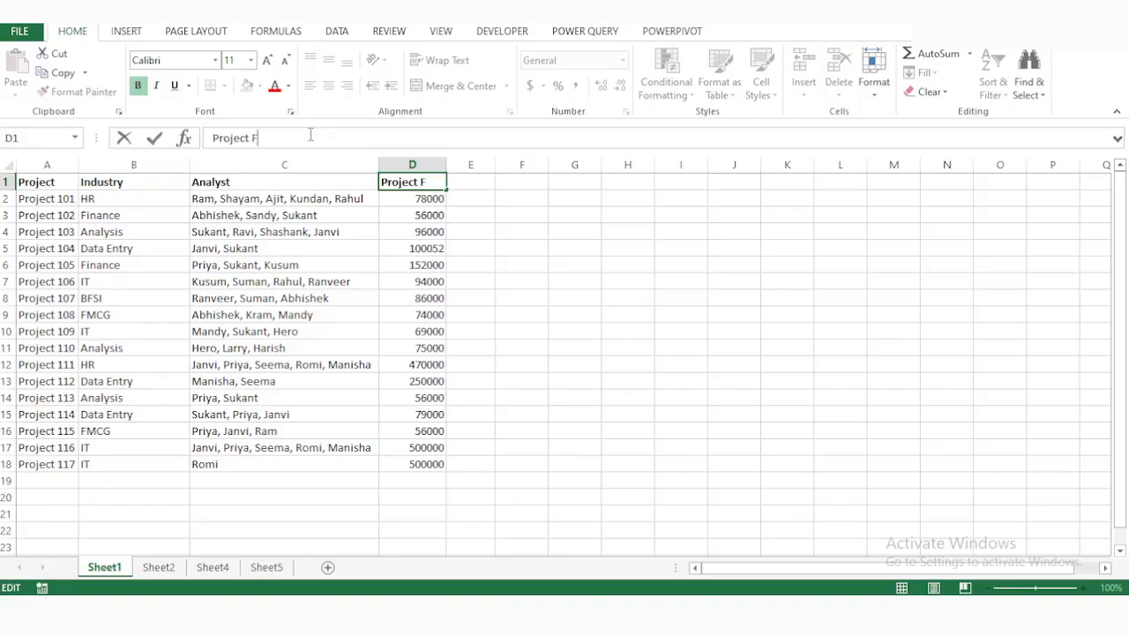
pyautogui.write('ee')
pyautogui.press('Return')
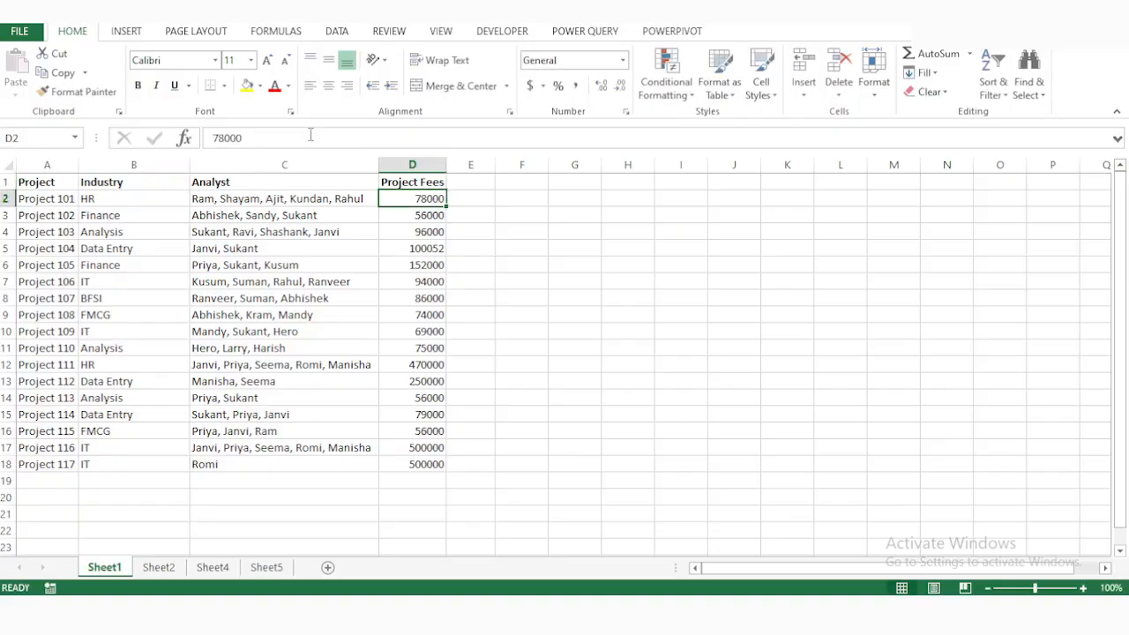
# Refresh the Top Contributor table on Sheet5.
pyautogui.click(281, 572)
pyautogui.click(113, 298)
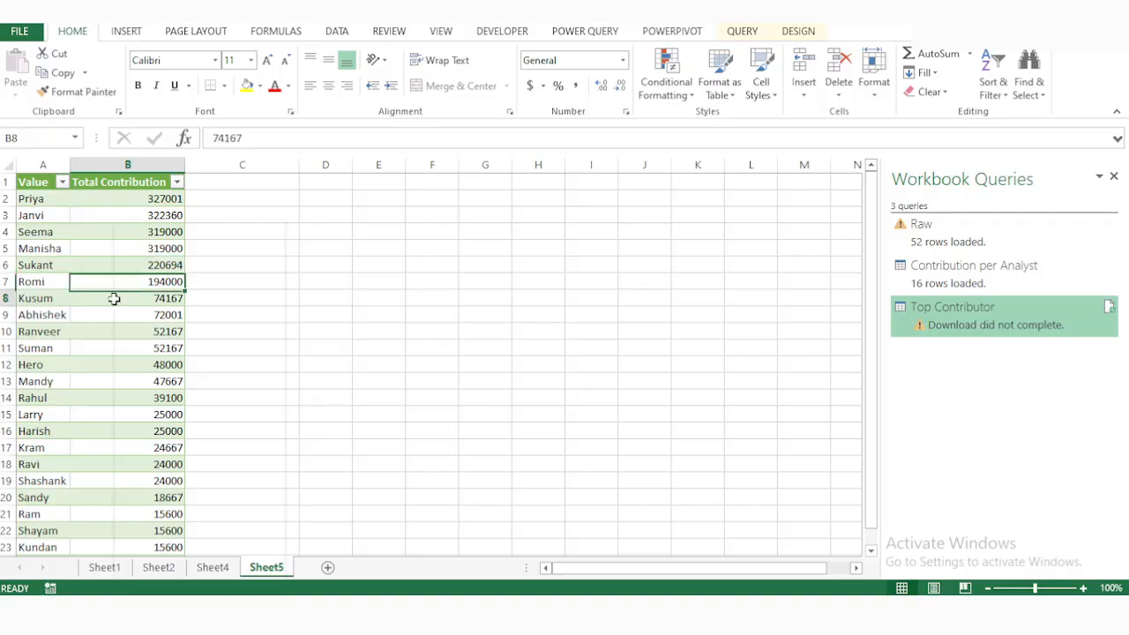
pyautogui.rightClick(113, 297)
pyautogui.click(197, 344)
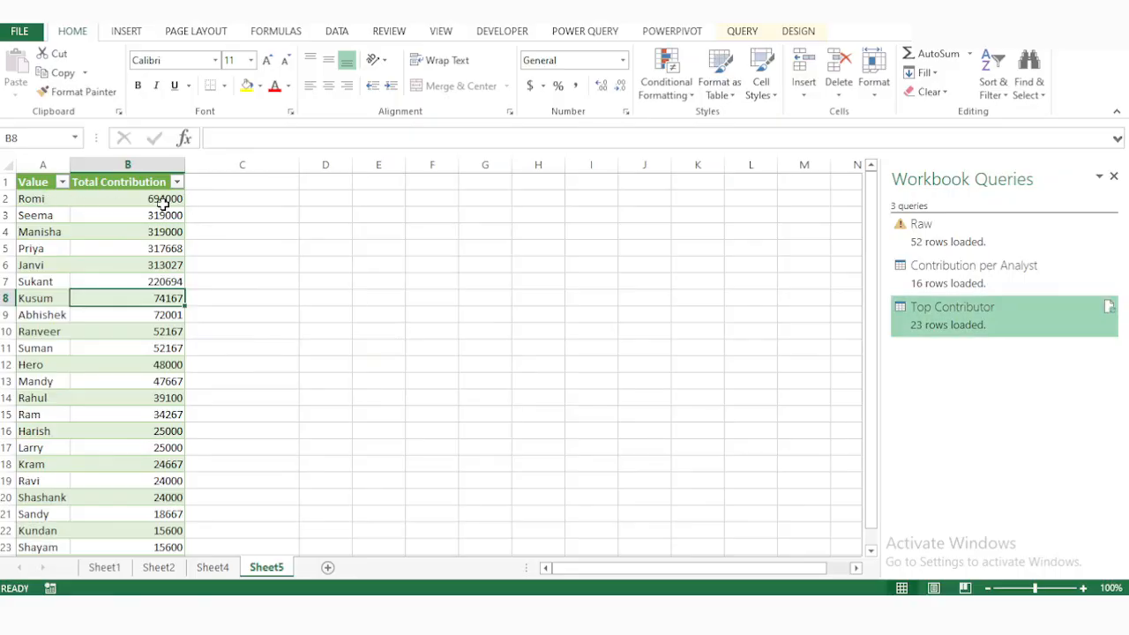
# Check the source projects on Sheet1 against the Raw table on Sheet2, and refresh the Raw table.
pyautogui.click(102, 571)
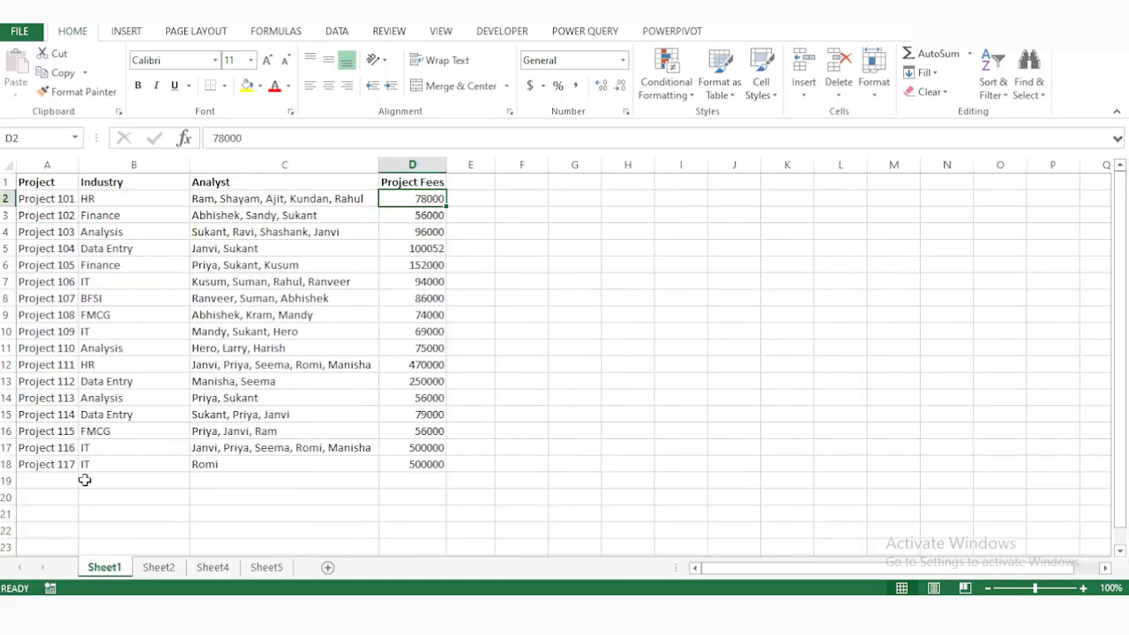
pyautogui.click(162, 567)
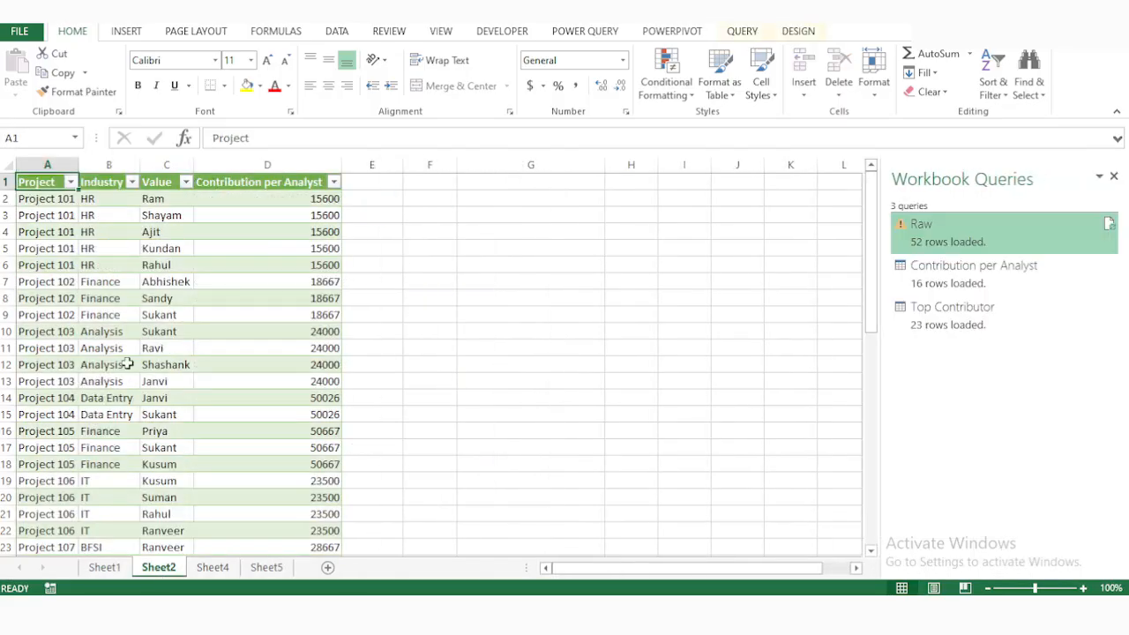
pyautogui.scroll(-10, 127, 362)
pyautogui.scroll(-5, 127, 362)
pyautogui.scroll(2, 127, 363)
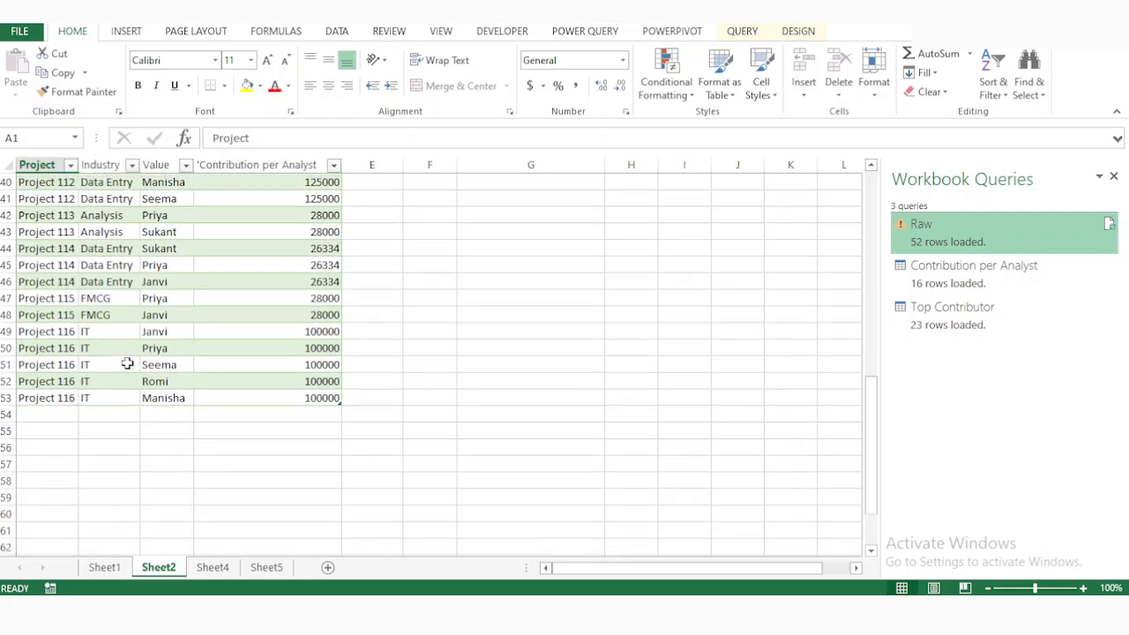
pyautogui.rightClick(56, 315)
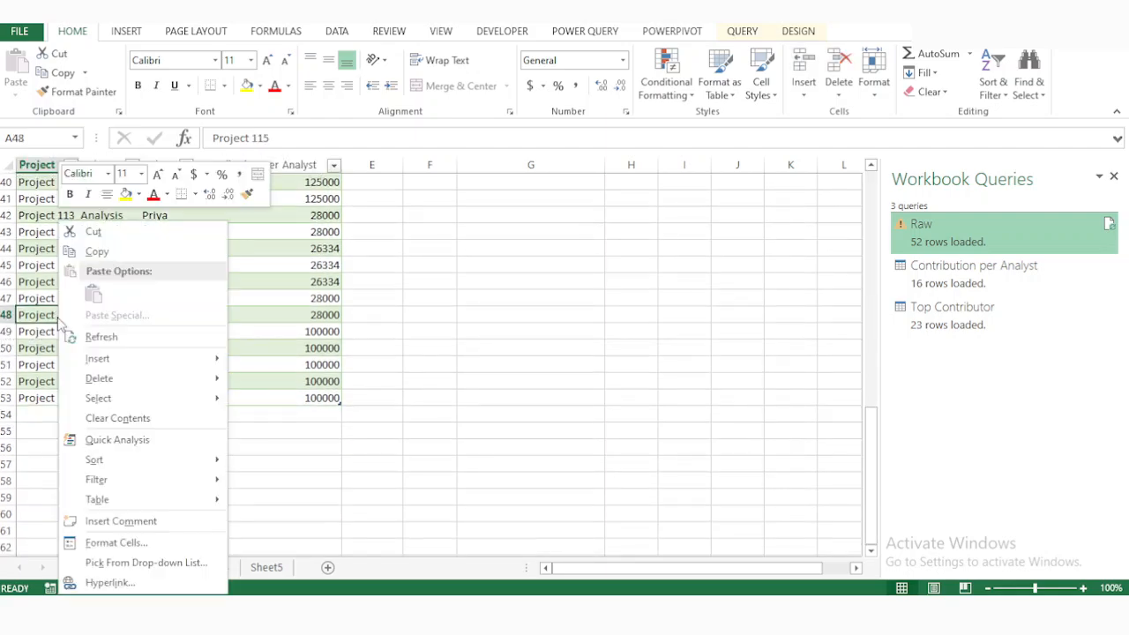
pyautogui.click(101, 337)
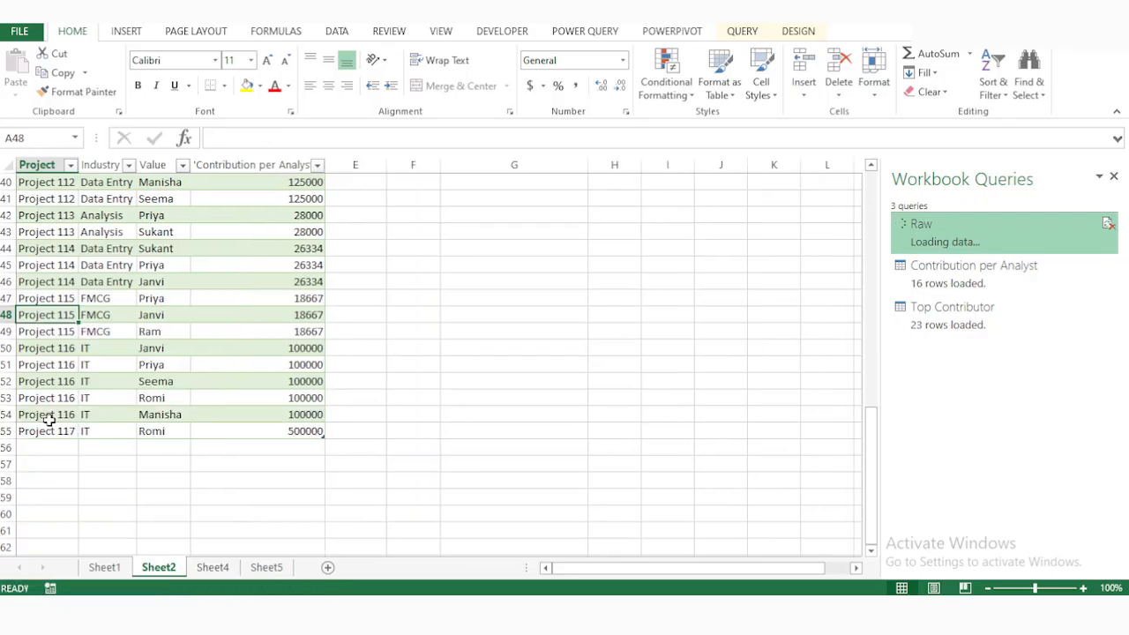
# Refresh the Contribution per Analyst table on Sheet4.
pyautogui.click(213, 567)
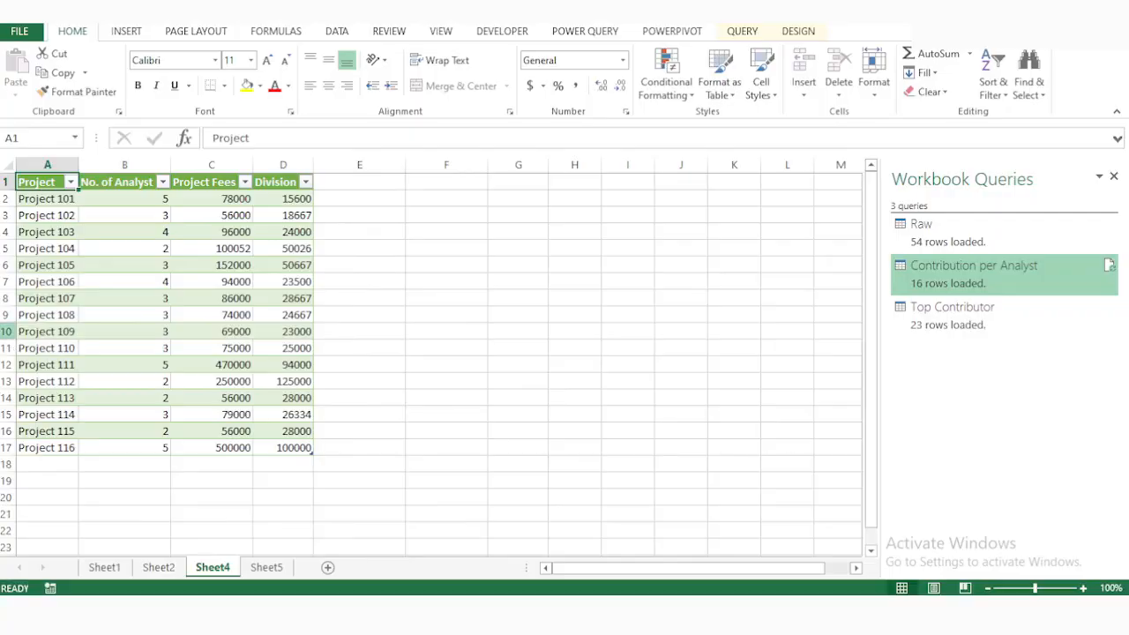
pyautogui.click(19, 331)
pyautogui.rightClick(23, 330)
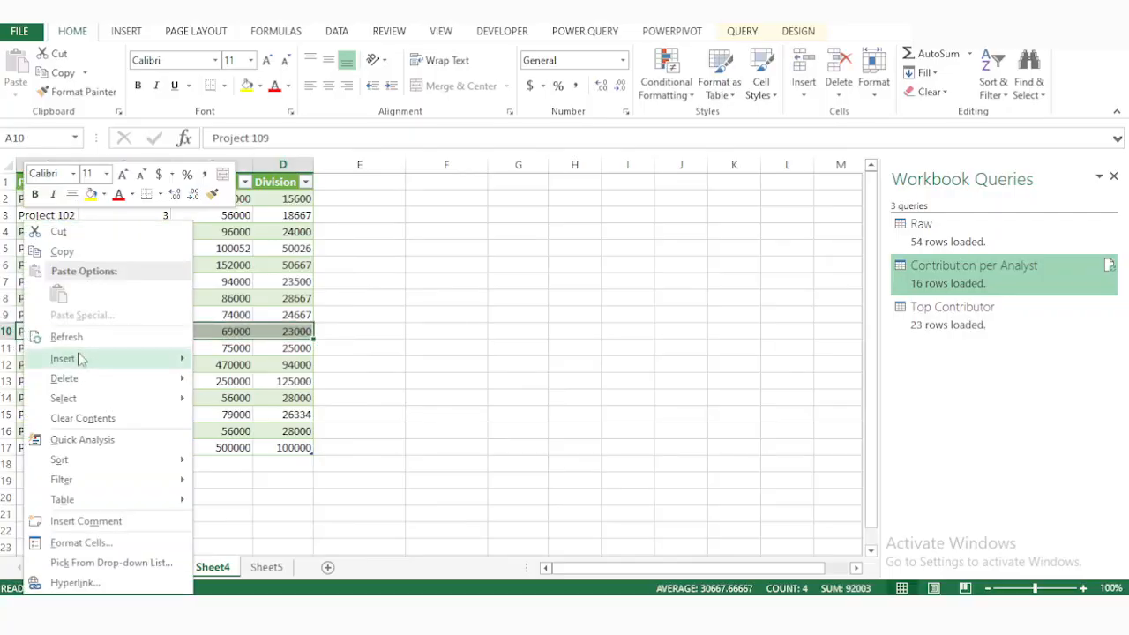
pyautogui.click(64, 336)
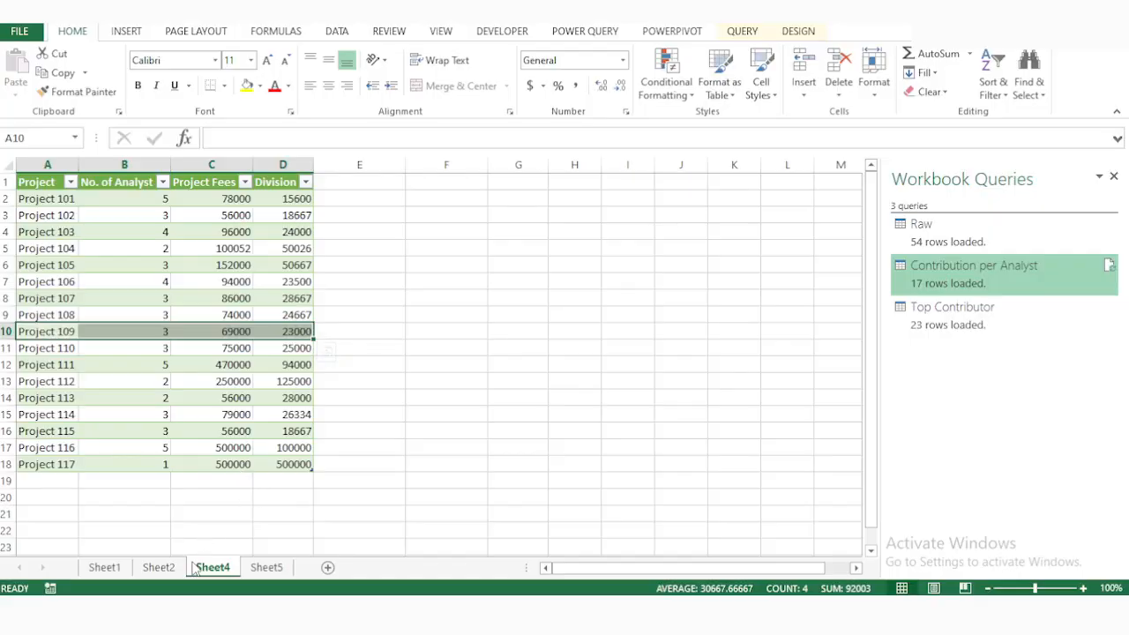
# Close the Workbook Queries list and insert a basic 2-D pie chart of the Top Contributor table on Sheet5.
pyautogui.click(269, 569)
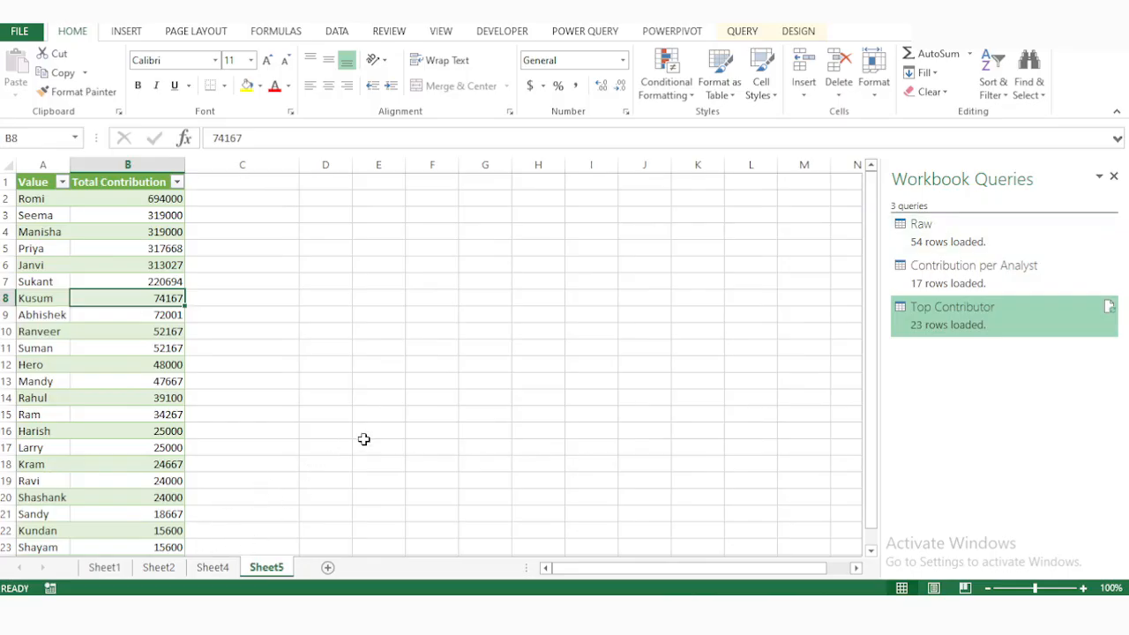
pyautogui.click(1113, 176)
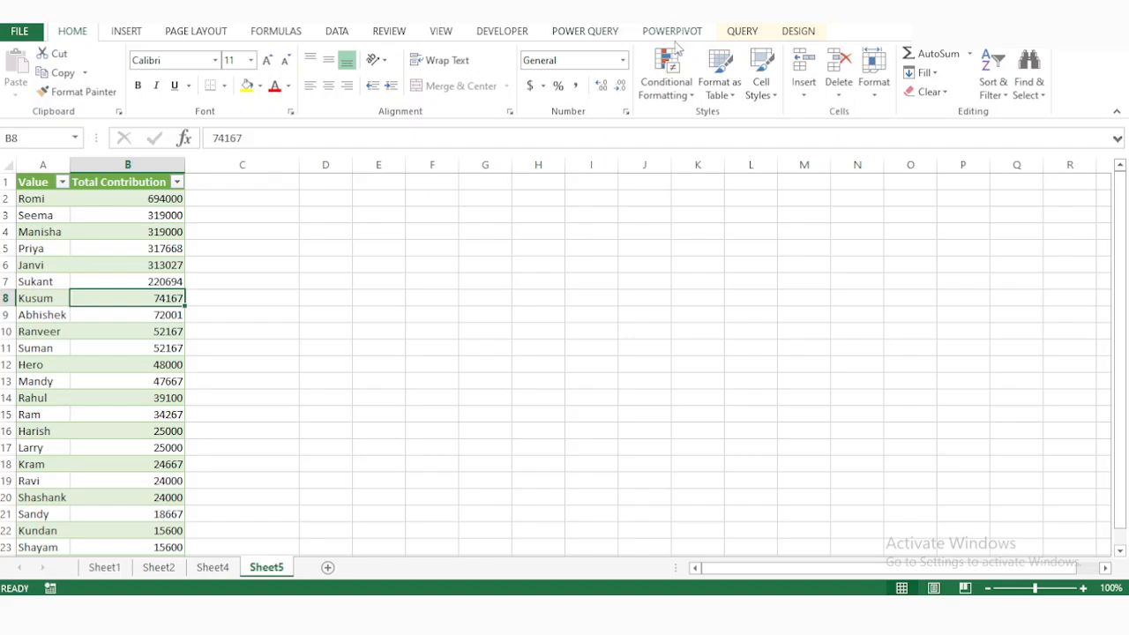
pyautogui.click(127, 31)
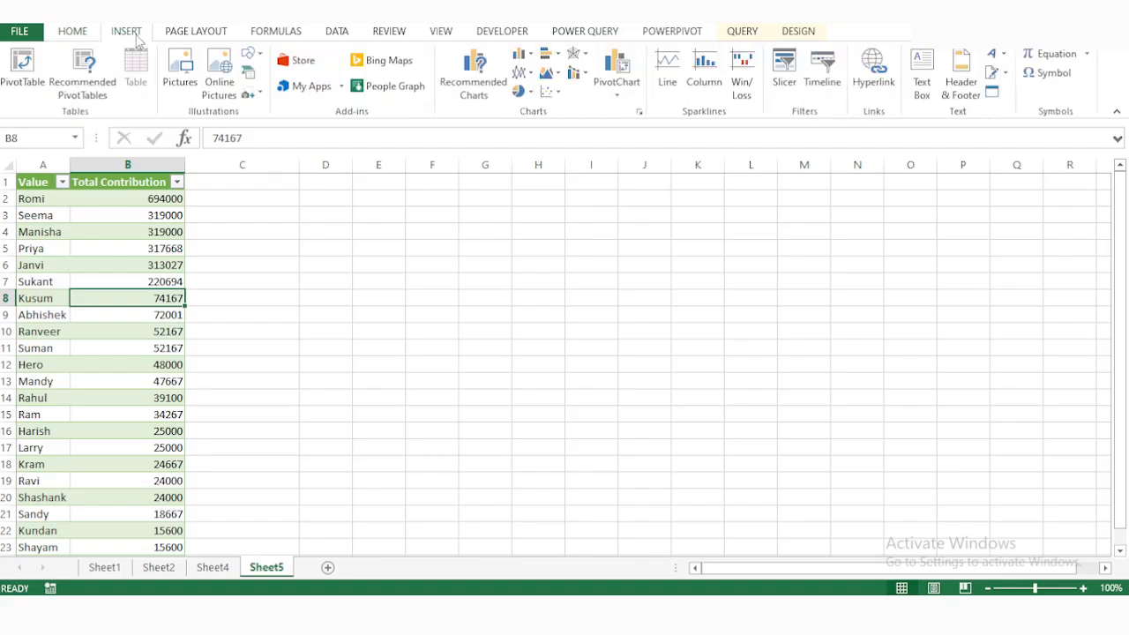
pyautogui.click(519, 91)
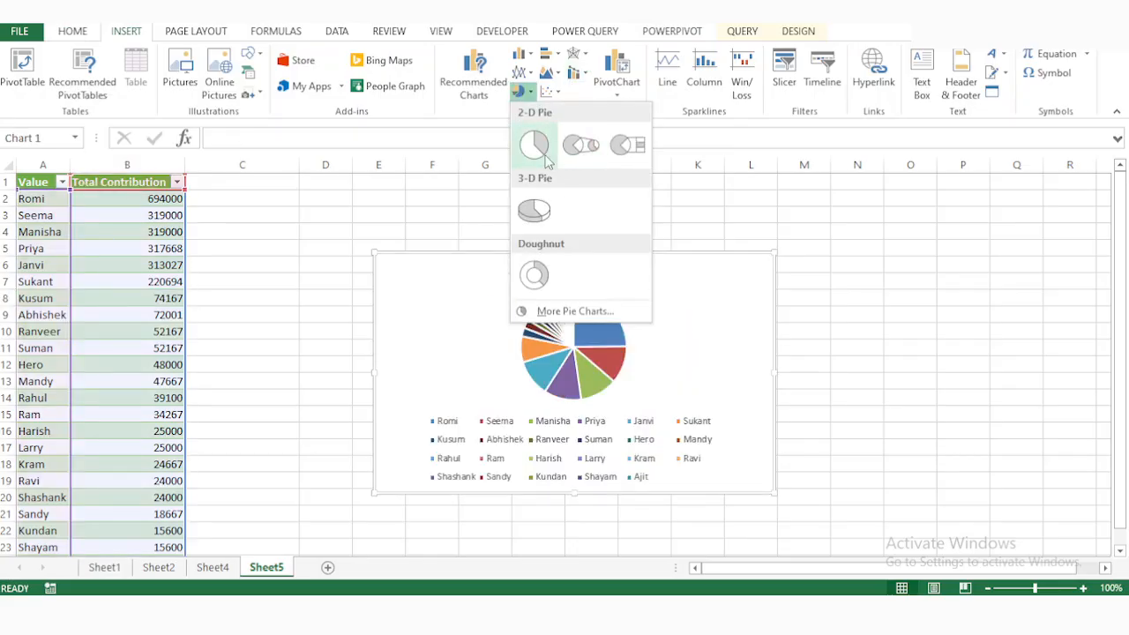
pyautogui.click(546, 156)
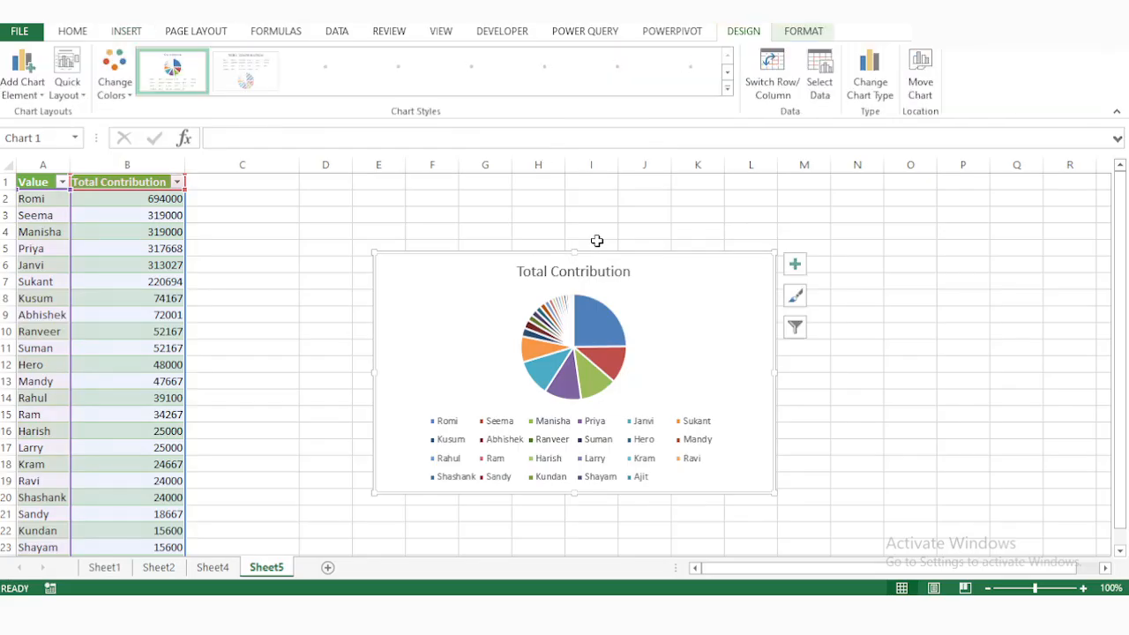
# Enlarge the Total Contribution pie chart on all four sides to span columns C to P and rows 1 to about 23.
pyautogui.moveTo(574, 253); pyautogui.dragTo(585, 166)
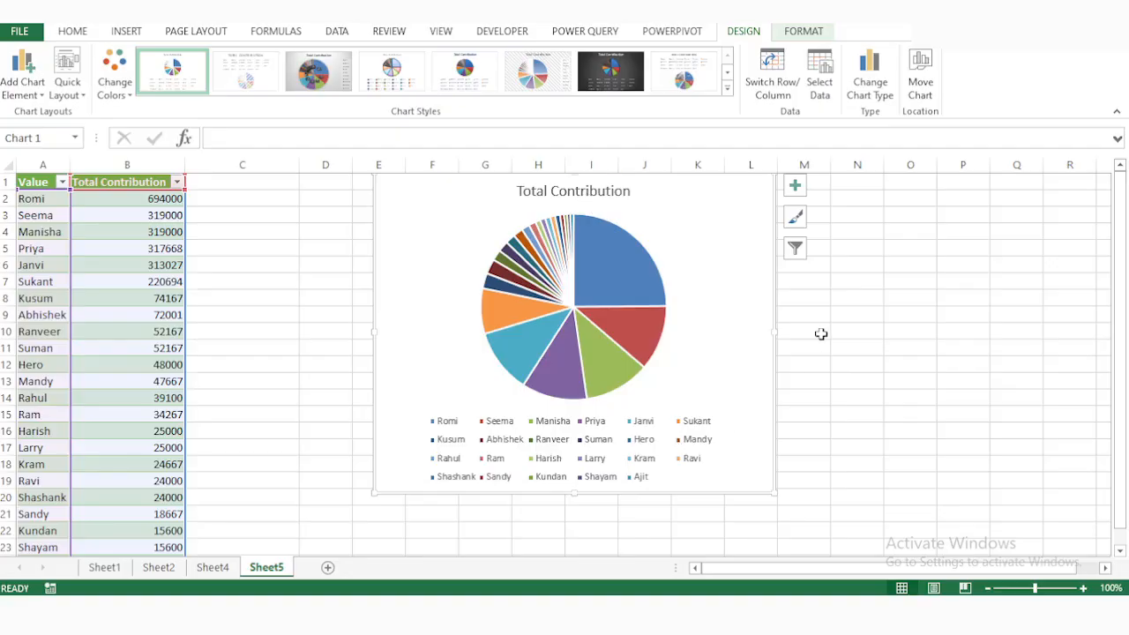
pyautogui.moveTo(774, 332); pyautogui.dragTo(969, 345)
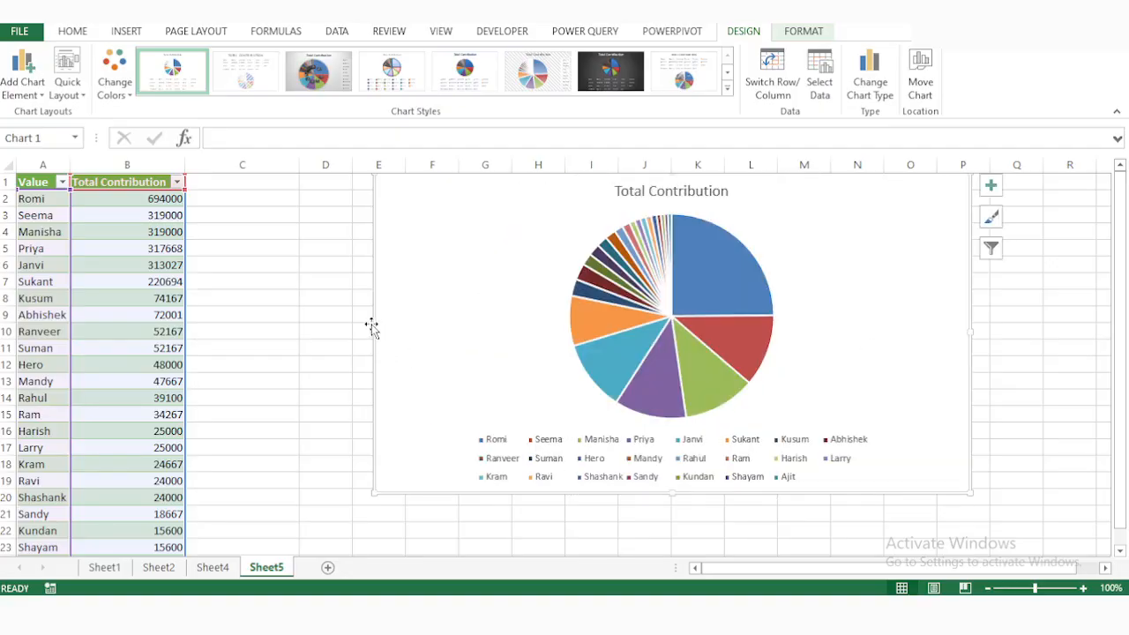
pyautogui.moveTo(373, 333); pyautogui.dragTo(234, 332)
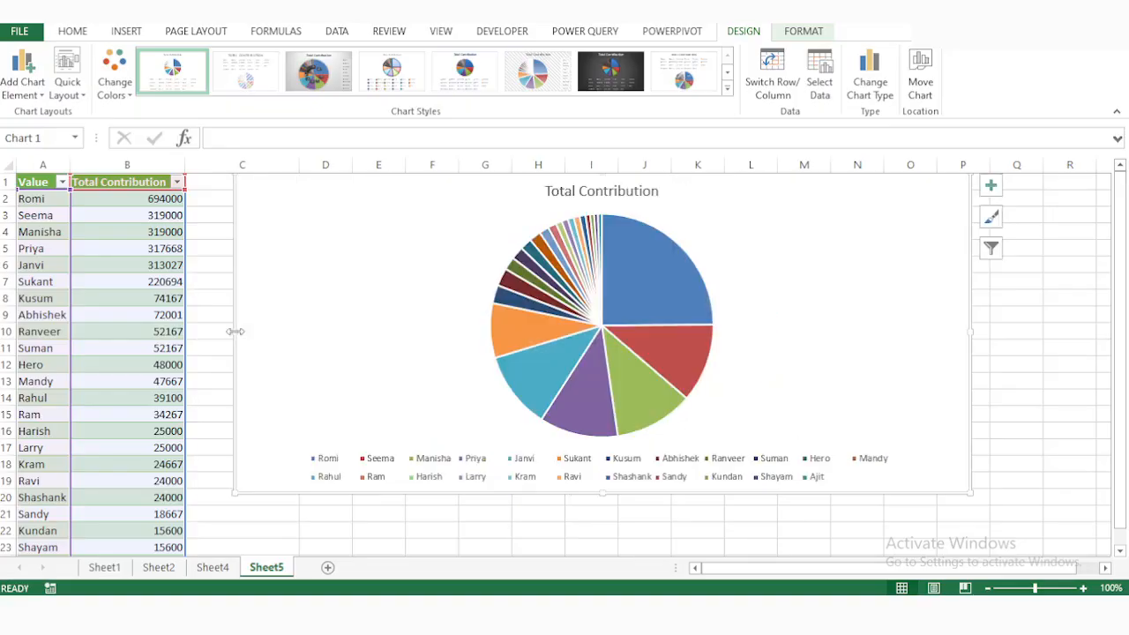
pyautogui.moveTo(600, 492); pyautogui.dragTo(618, 521)
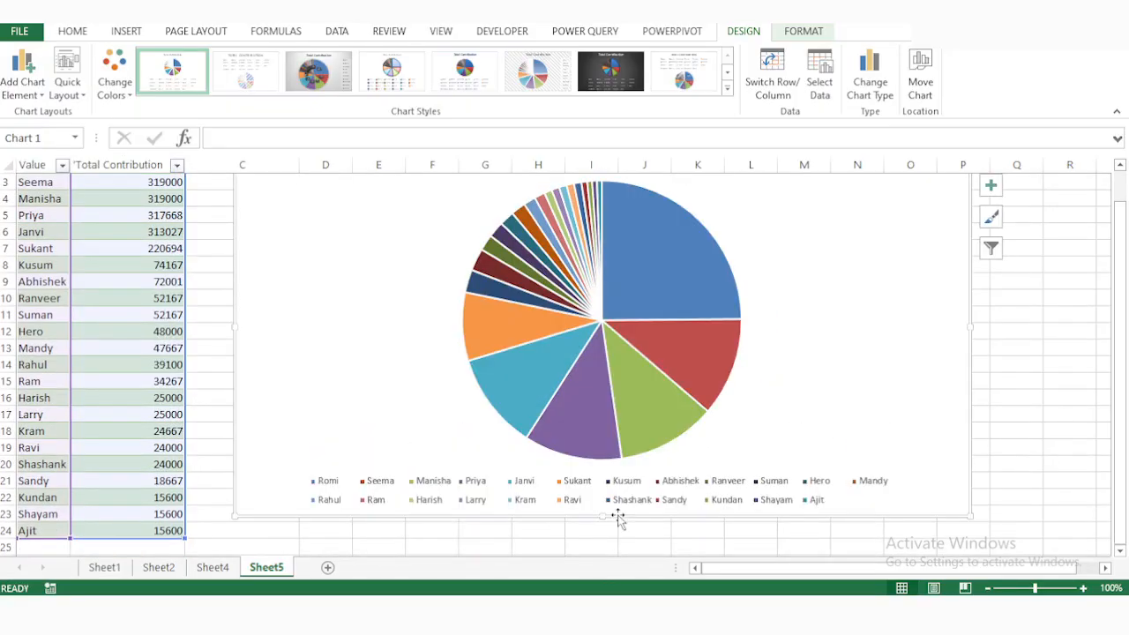